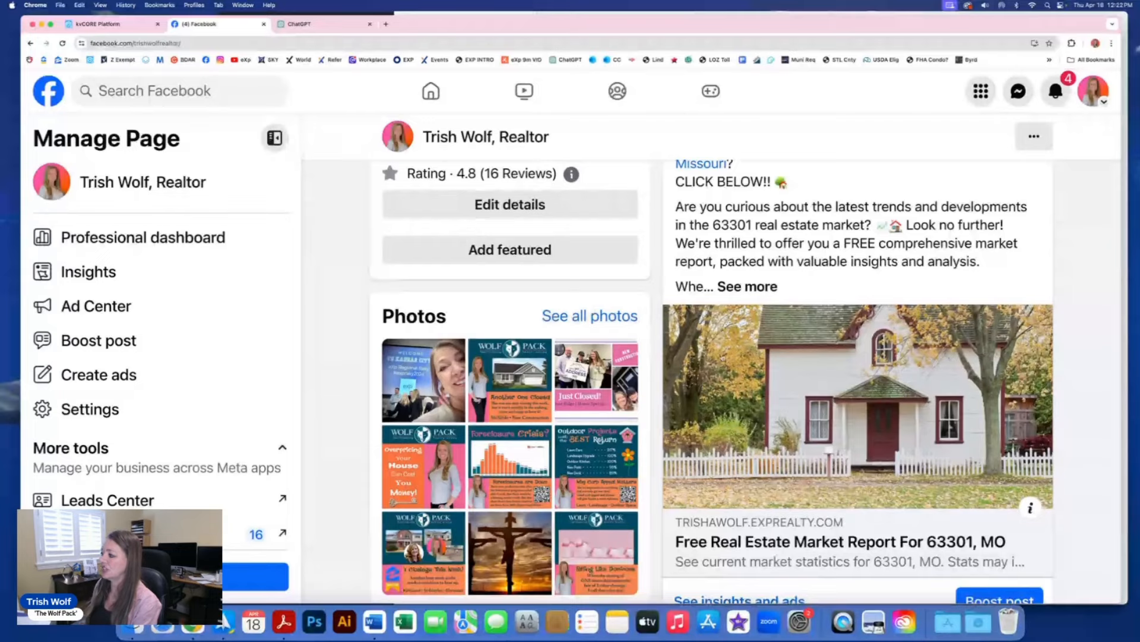
# Step: Find the 63301 market report ad post and open its linked report page
pyautogui.scroll(1, 858, 410)
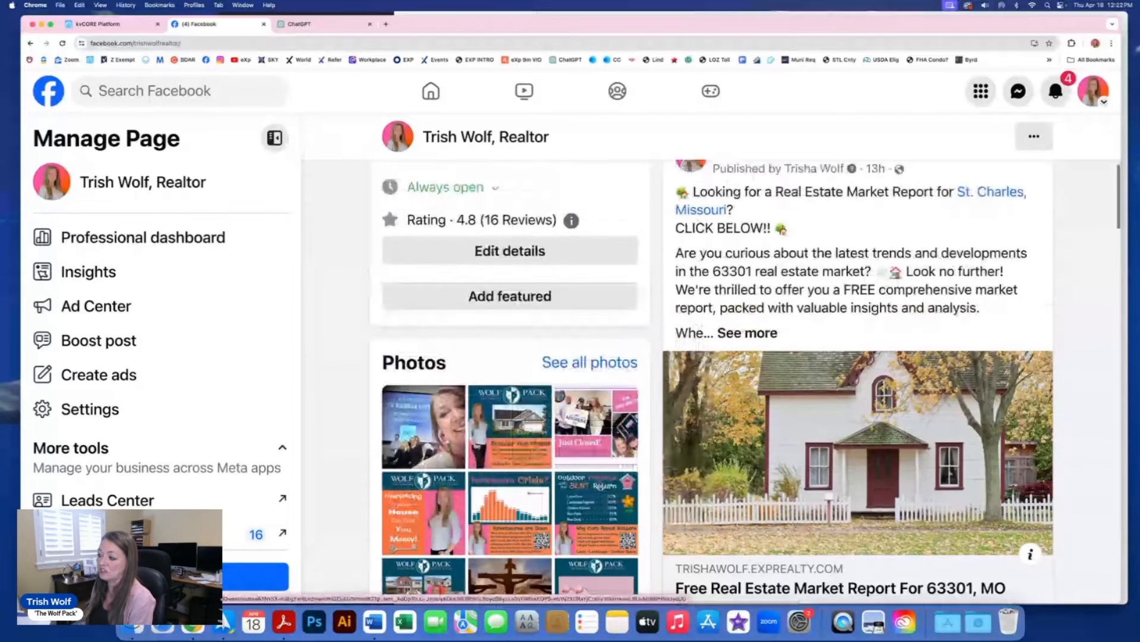
pyautogui.scroll(1, 771, 296)
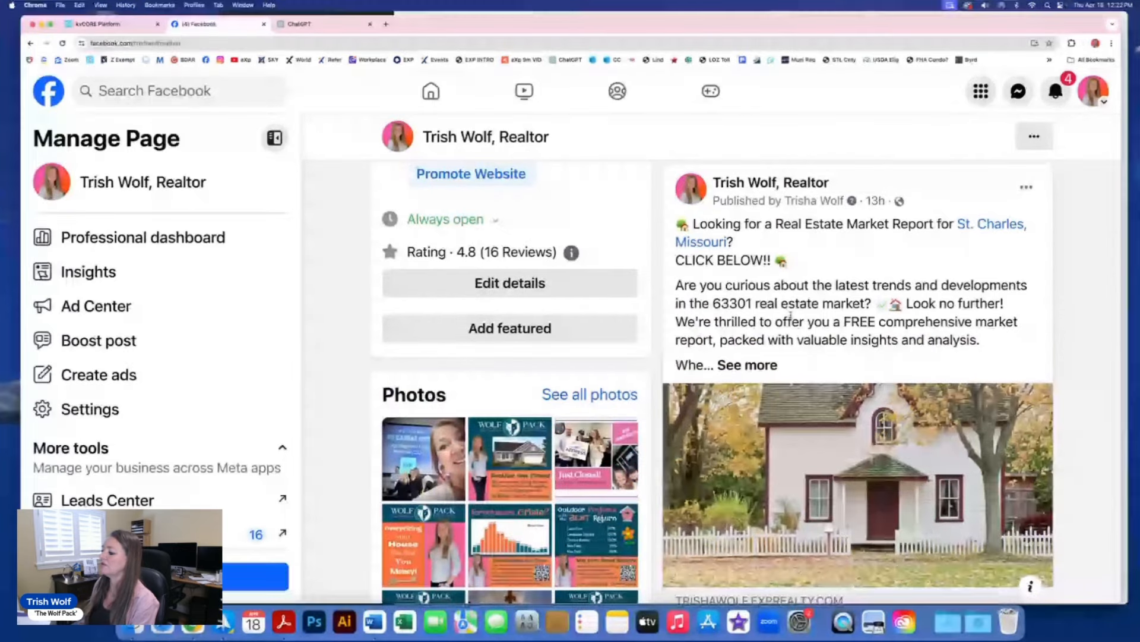
pyautogui.scroll(-3, 790, 316)
pyautogui.scroll(-1, 792, 319)
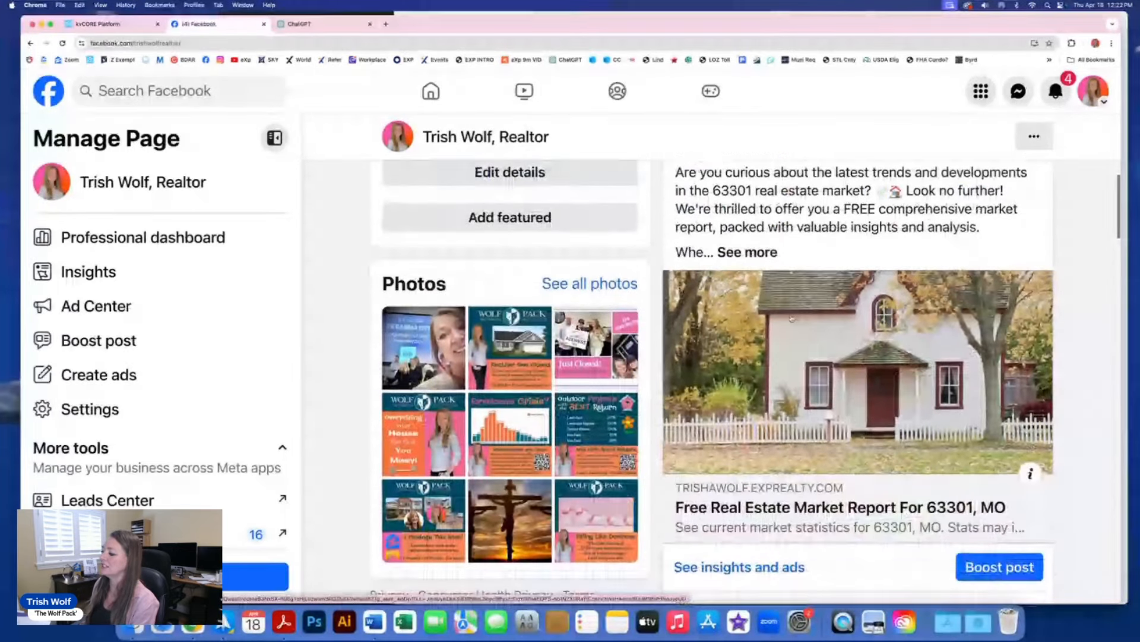
pyautogui.scroll(1, 791, 319)
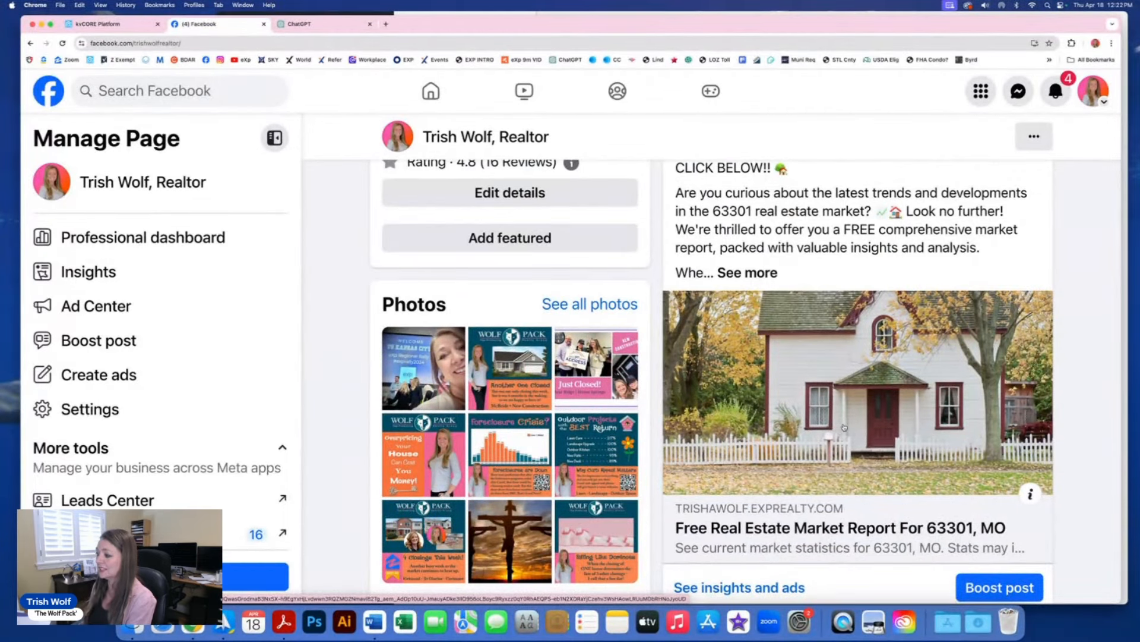
pyautogui.click(843, 428)
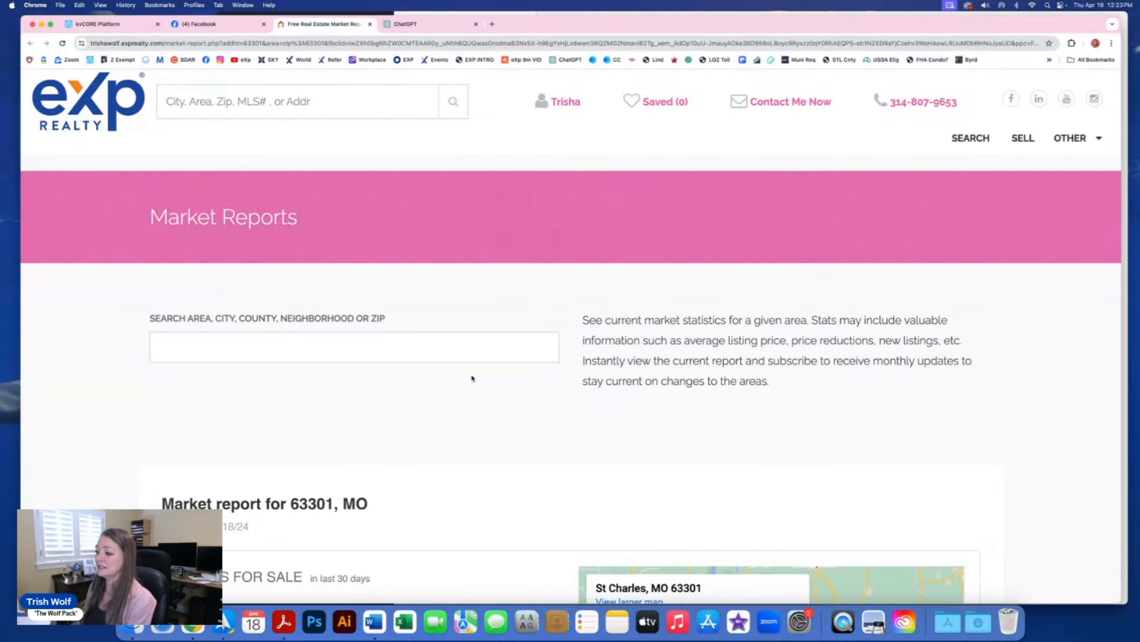
# Step: Scroll through the 63301, MO market report page, then switch back to the Facebook business page
pyautogui.scroll(-2, 489, 378)
pyautogui.scroll(-5, 489, 379)
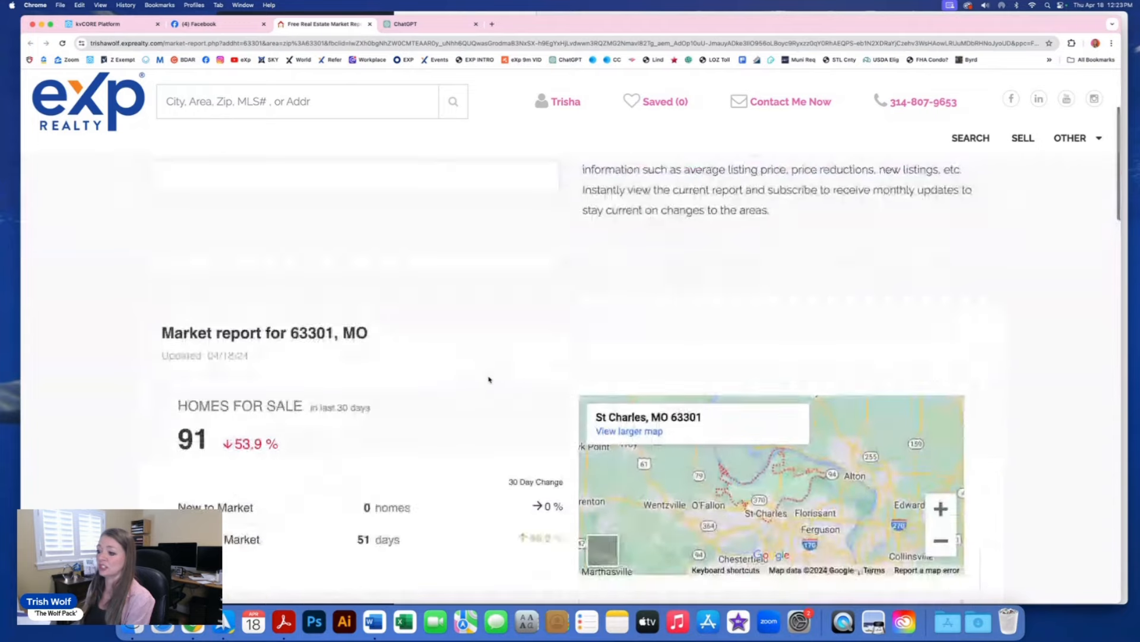
pyautogui.scroll(-1, 489, 379)
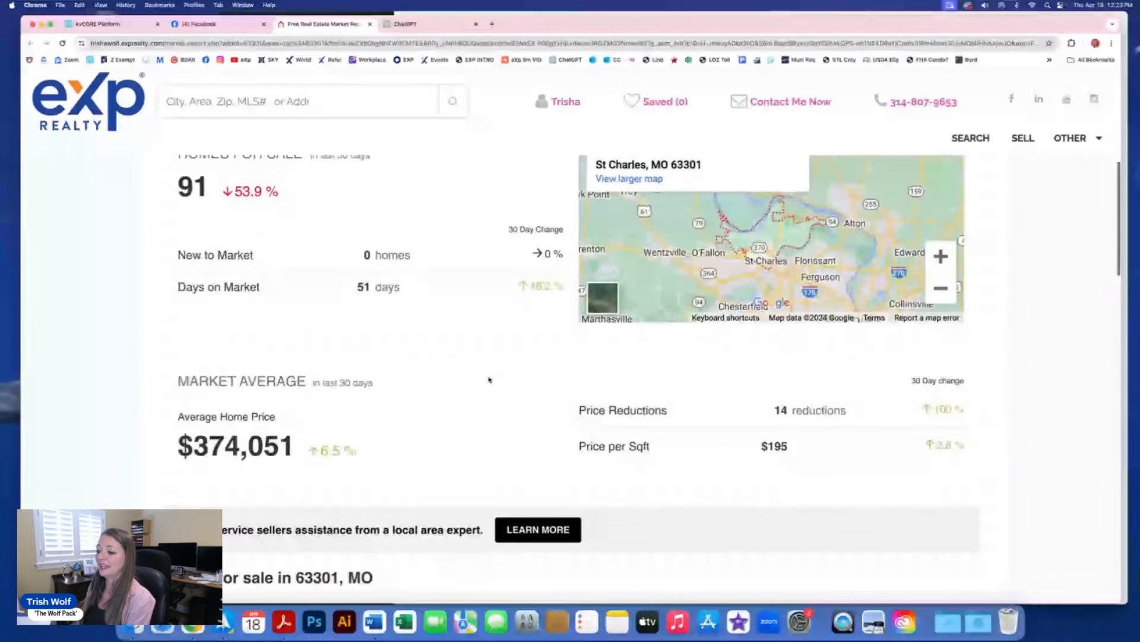
pyautogui.scroll(-7, 489, 379)
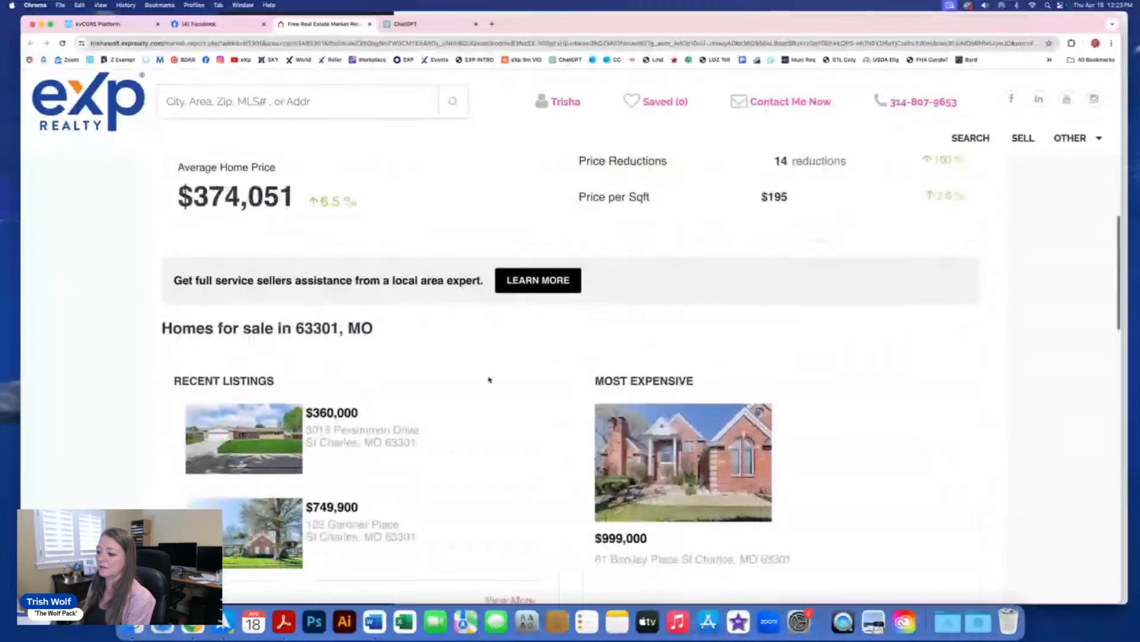
pyautogui.scroll(-3, 489, 380)
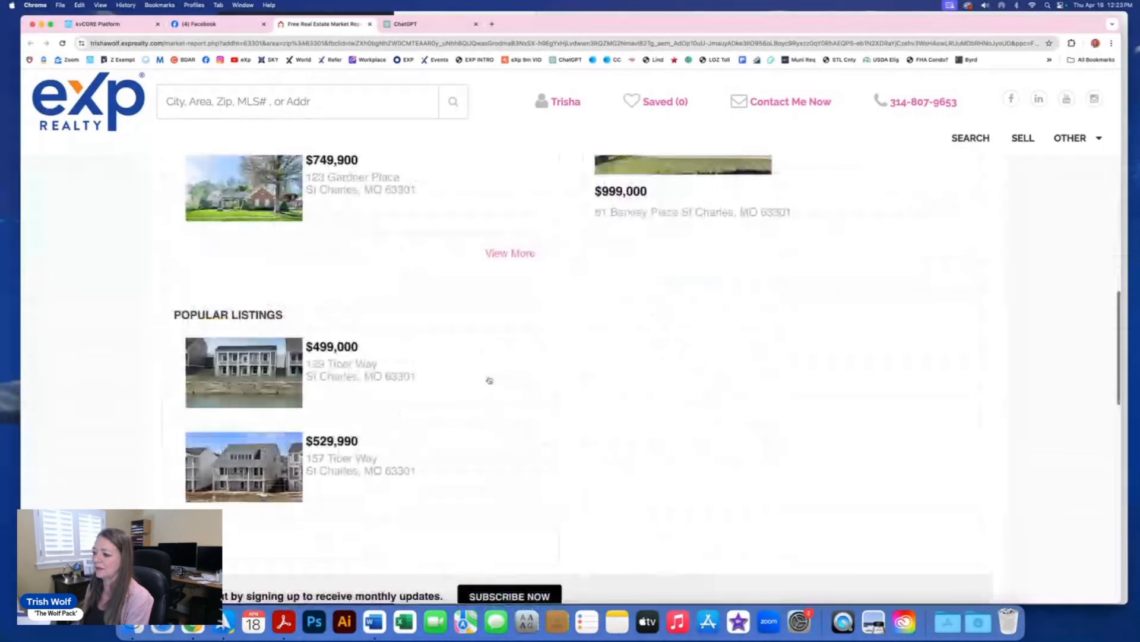
pyautogui.scroll(-1, 488, 380)
pyautogui.scroll(5, 489, 380)
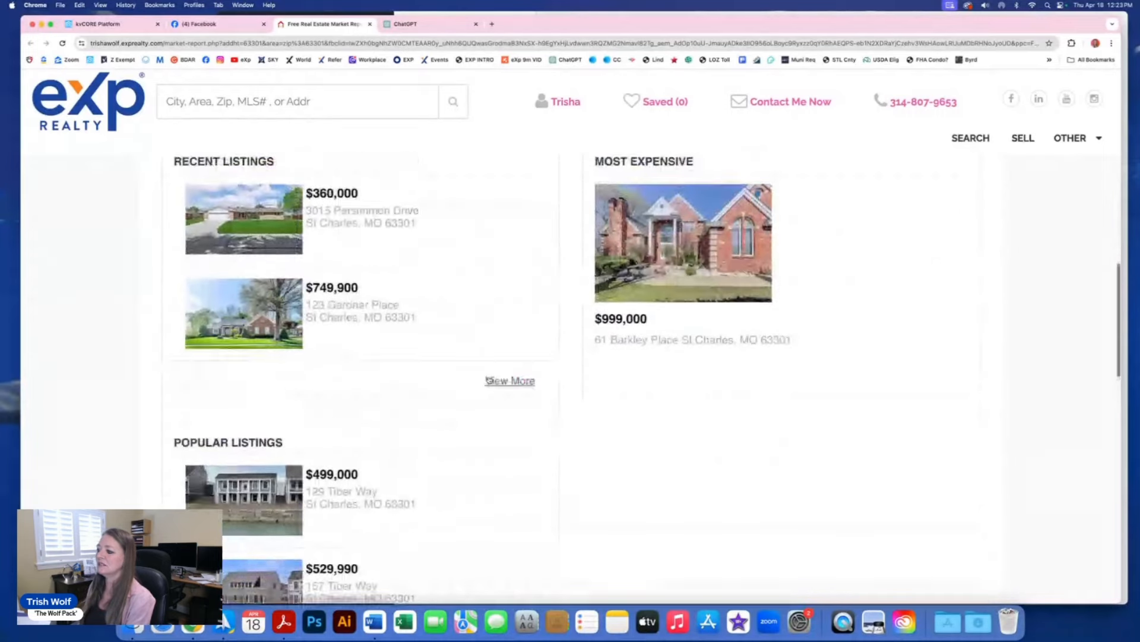
pyautogui.scroll(7, 489, 379)
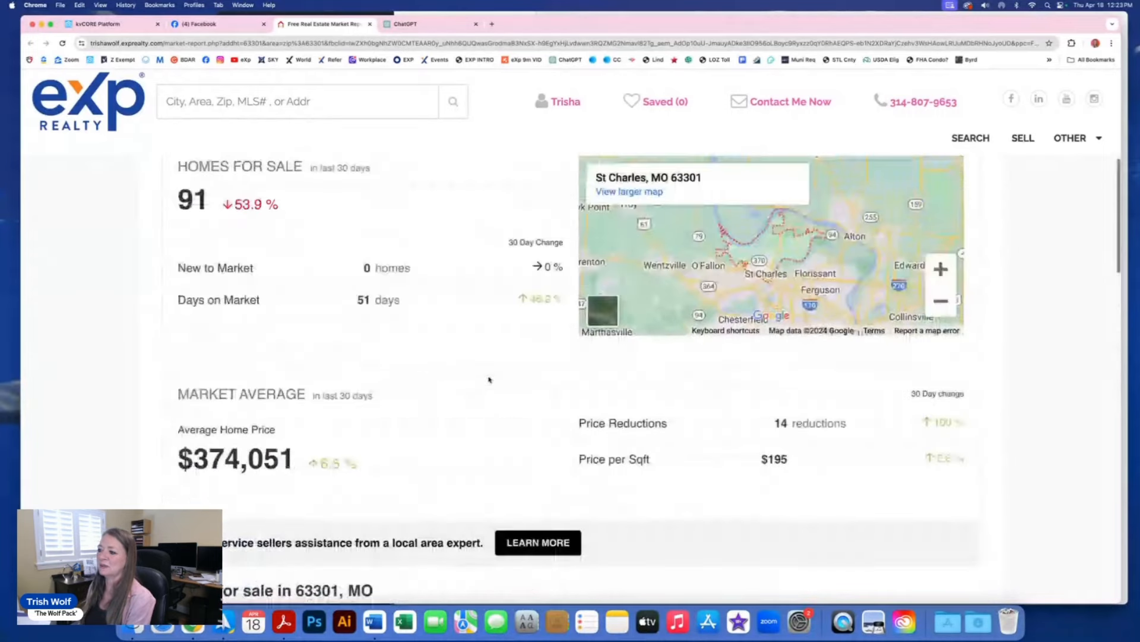
pyautogui.scroll(5, 489, 379)
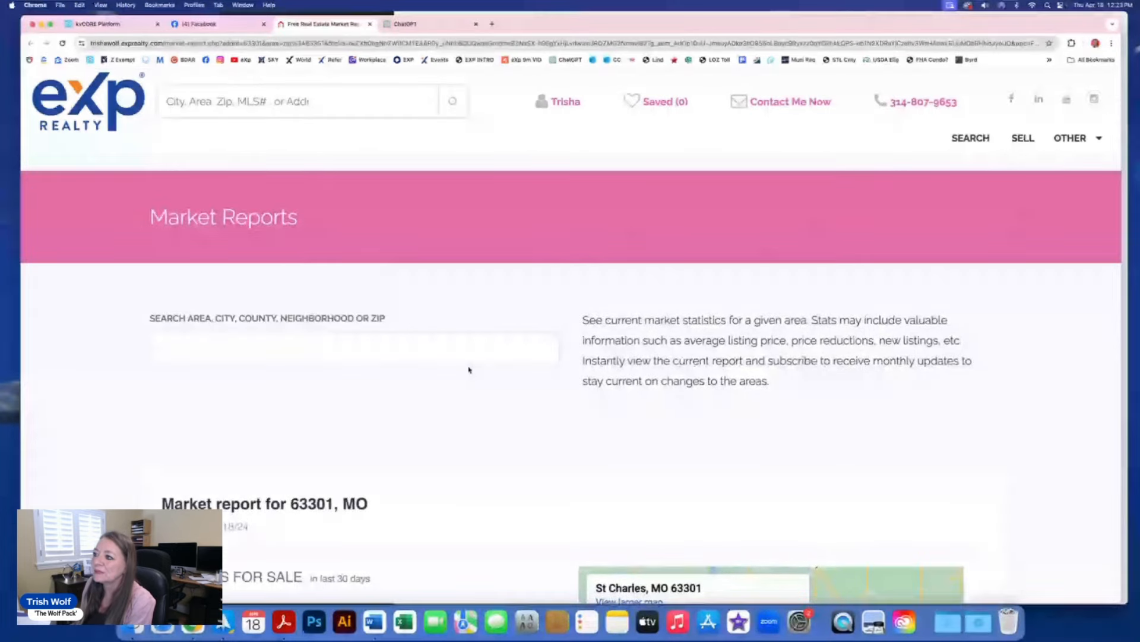
pyautogui.click(210, 25)
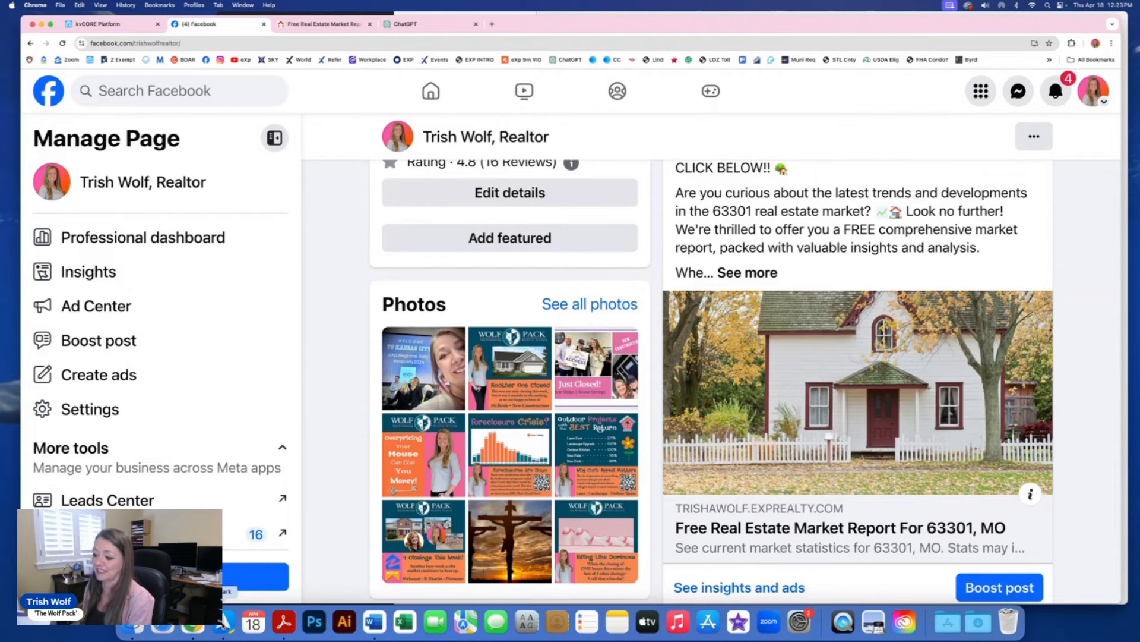
# Step: Read the kvCORE new-lead and 'Did you get my video?' emails in Spark, then go back to the kvCORE dashboard
pyautogui.click(217, 621)
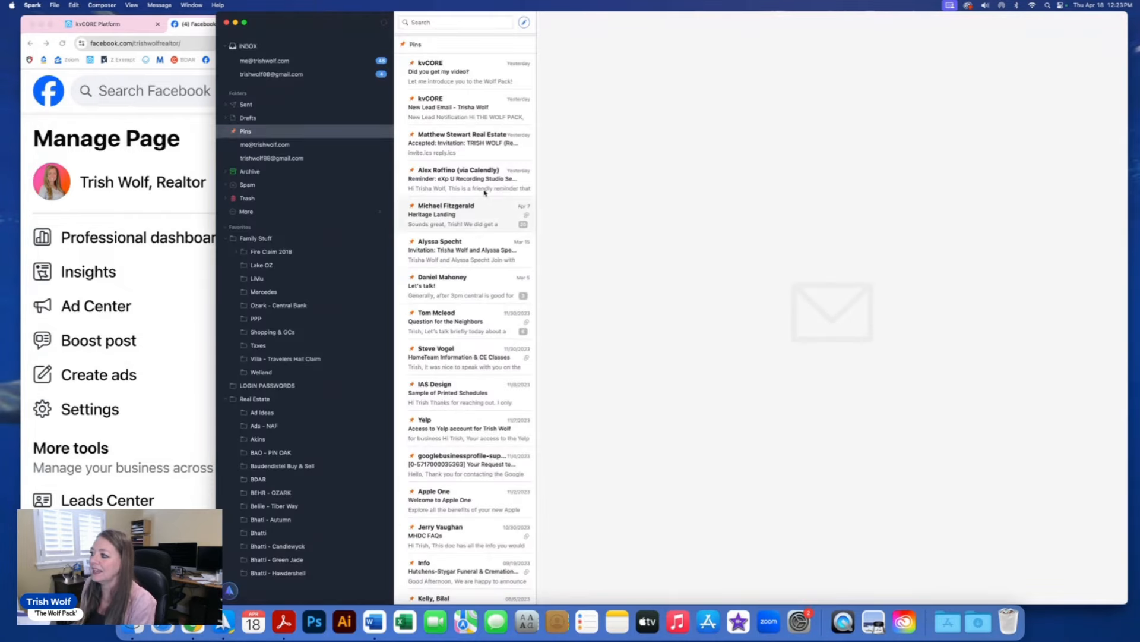
pyautogui.click(481, 110)
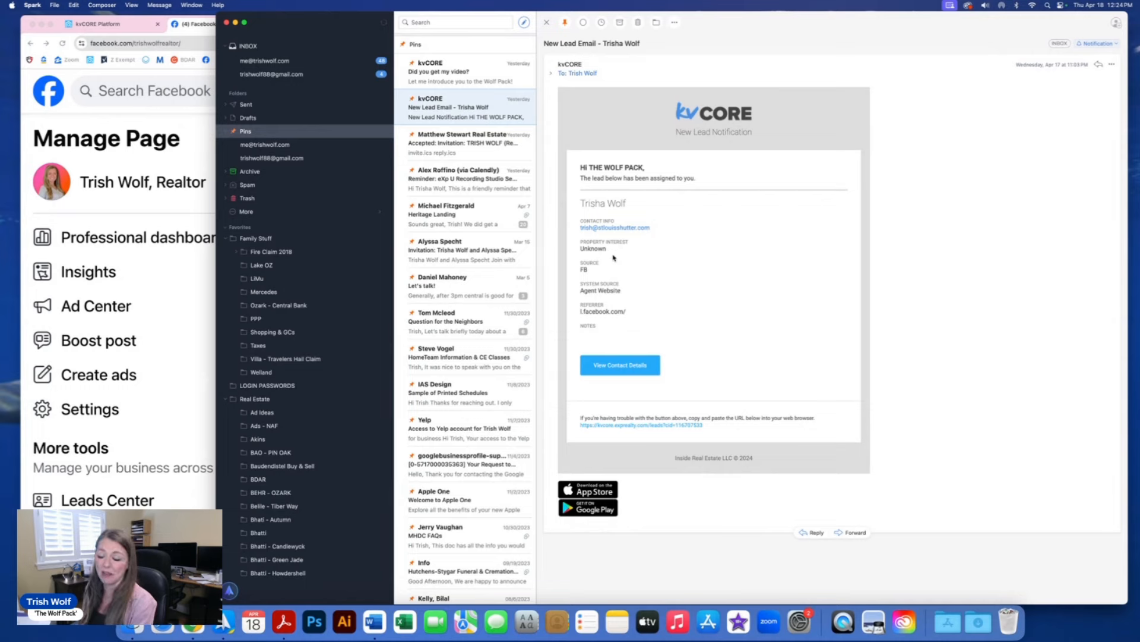
pyautogui.click(468, 73)
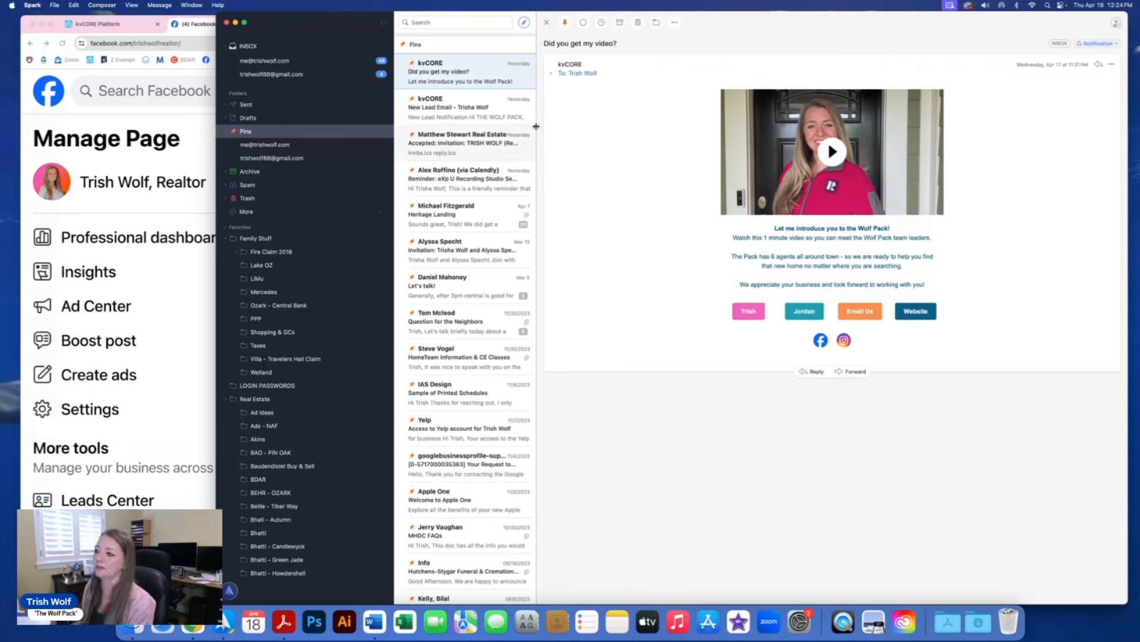
pyautogui.click(458, 118)
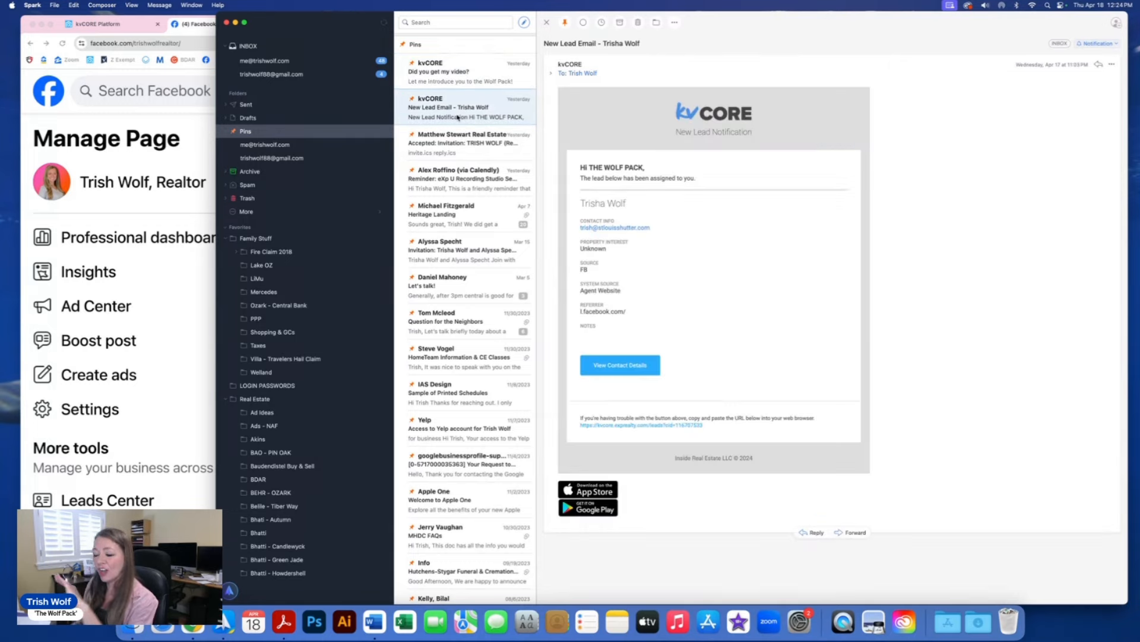
pyautogui.click(116, 25)
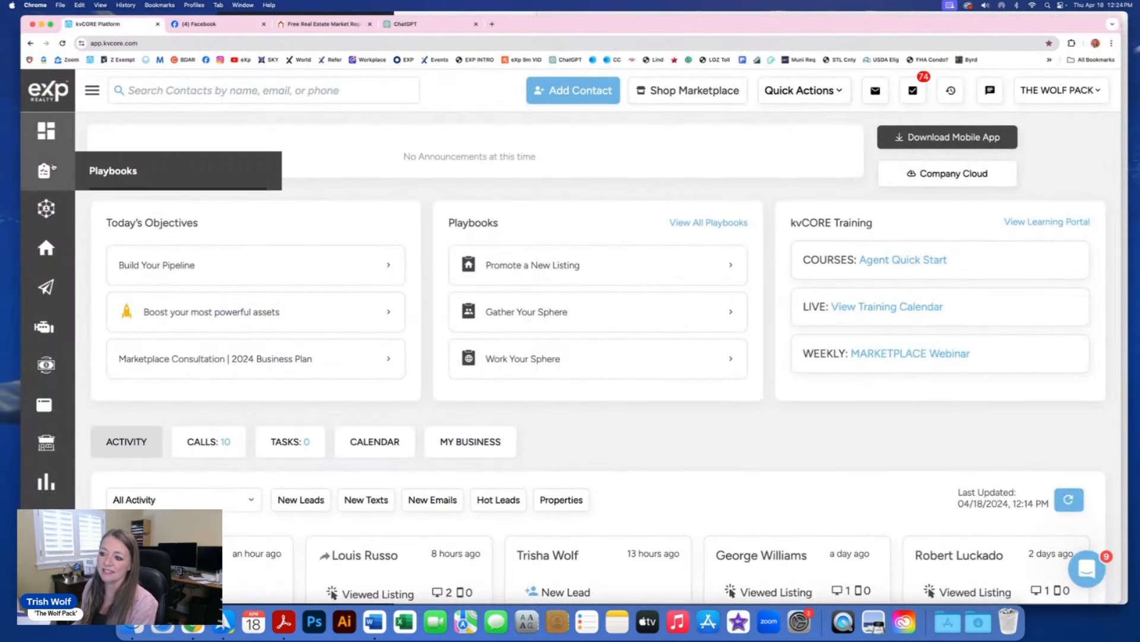
# Step: Open Build Squeeze Page from the Lead Engine sidebar menu
pyautogui.moveTo(46, 287)
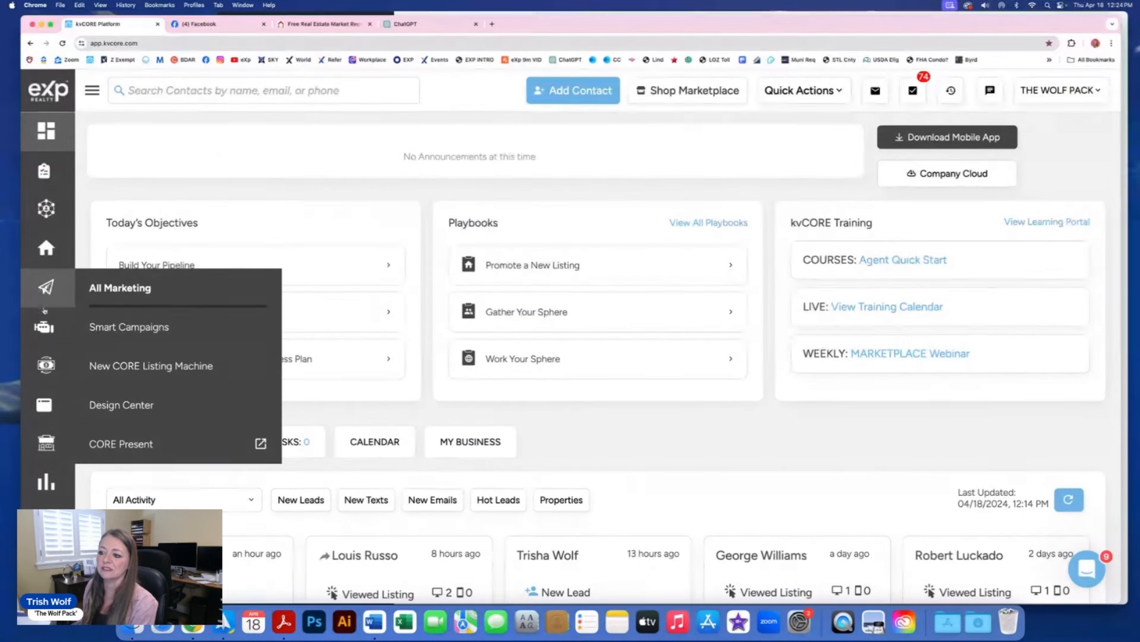
pyautogui.moveTo(45, 328)
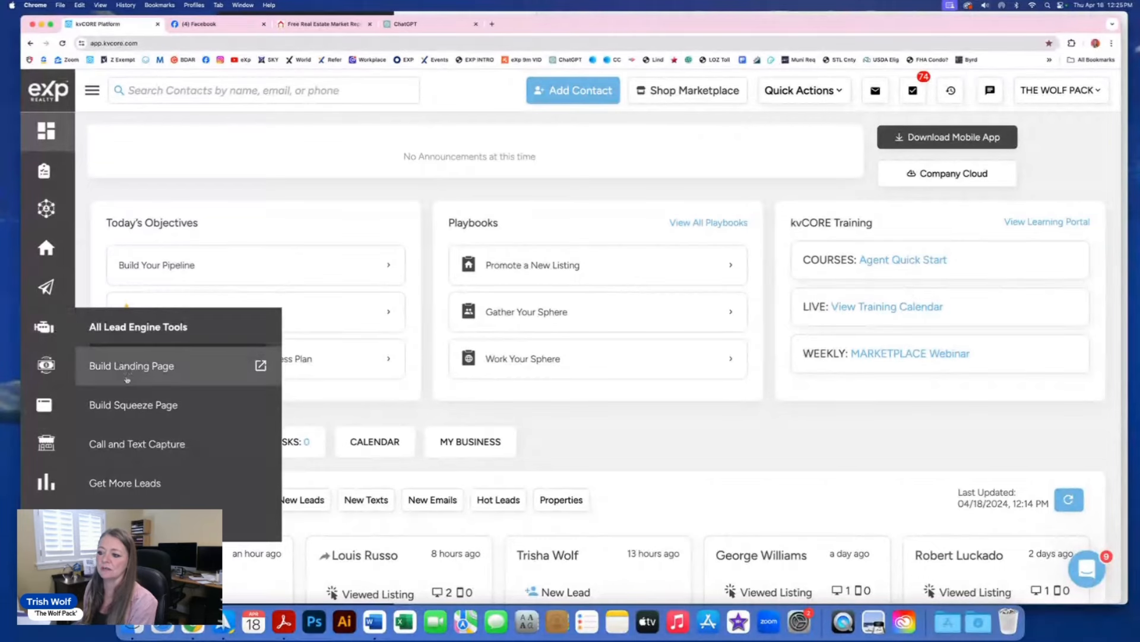
pyautogui.click(131, 406)
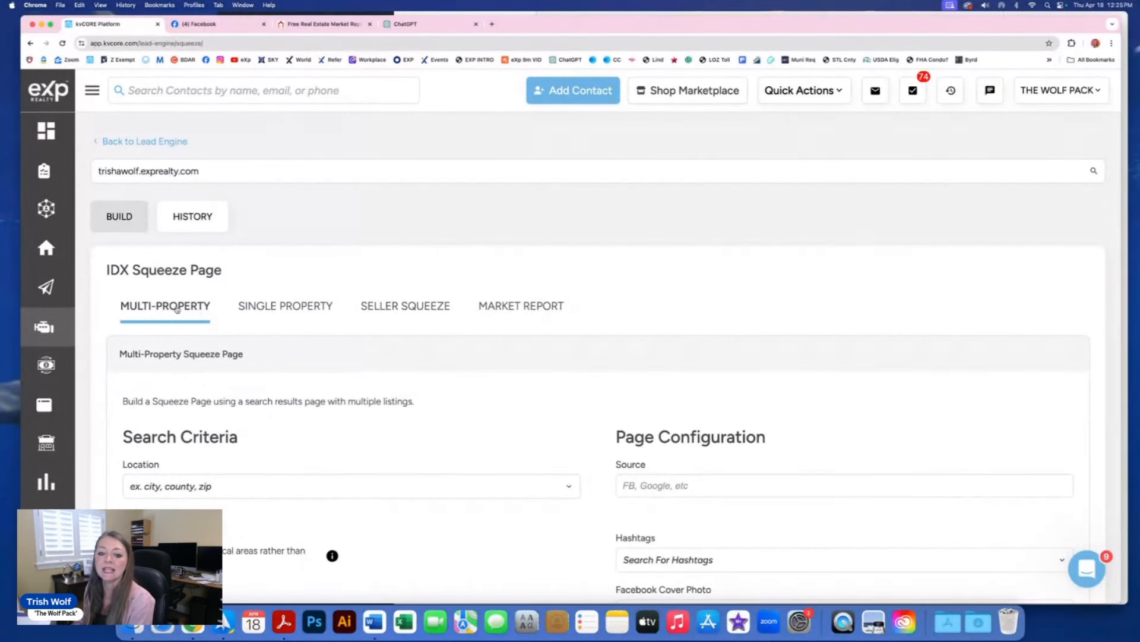
# Step: Switch to the Single Property squeeze page and paste MLS ID 24006334 into the Listing field
pyautogui.click(262, 308)
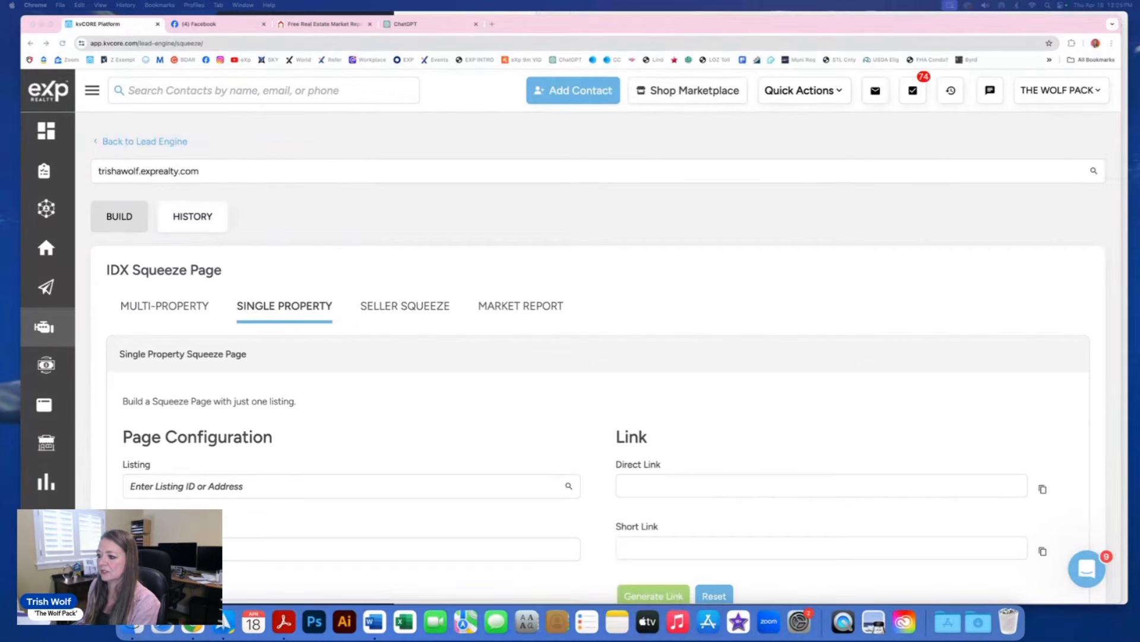
pyautogui.scroll(-5, 278, 456)
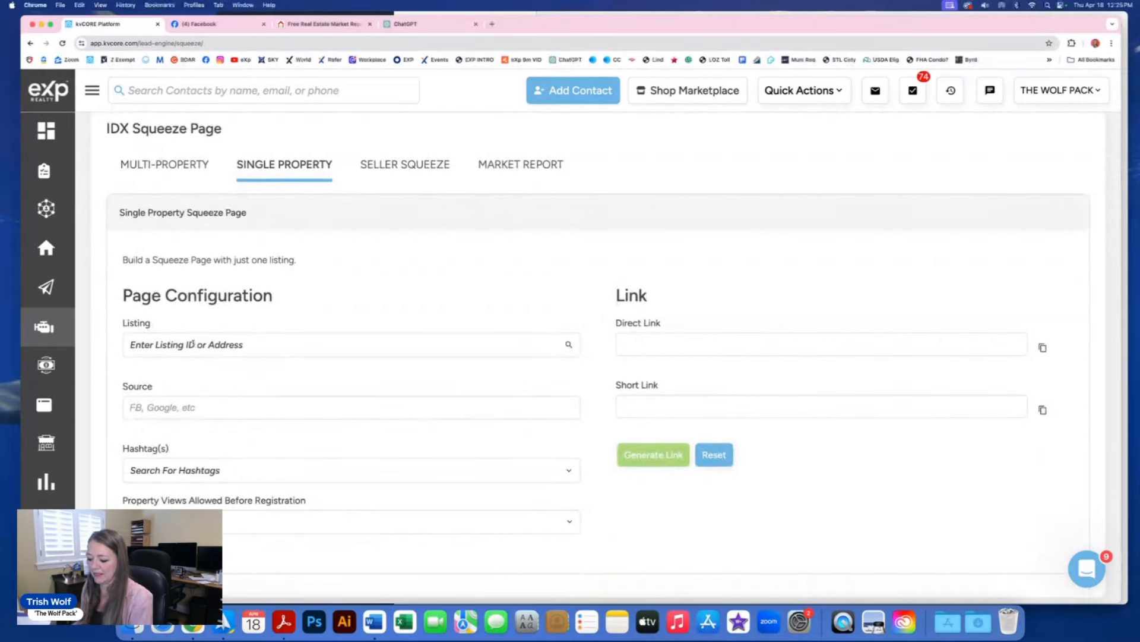
pyautogui.click(190, 345)
pyautogui.write('24006334')
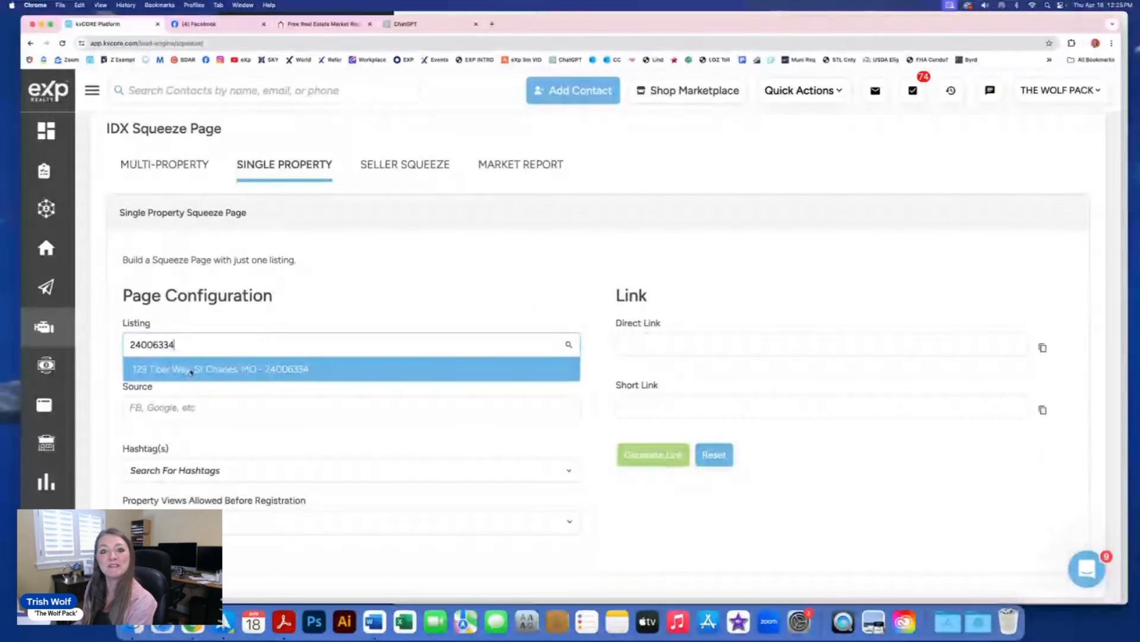
pyautogui.click(190, 369)
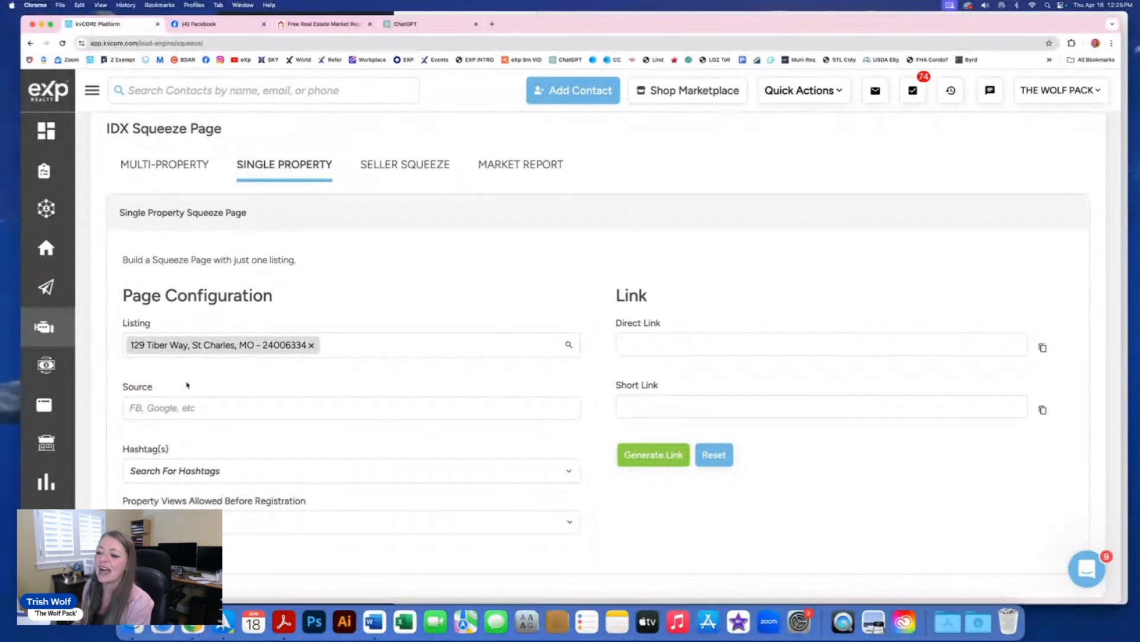
pyautogui.click(142, 410)
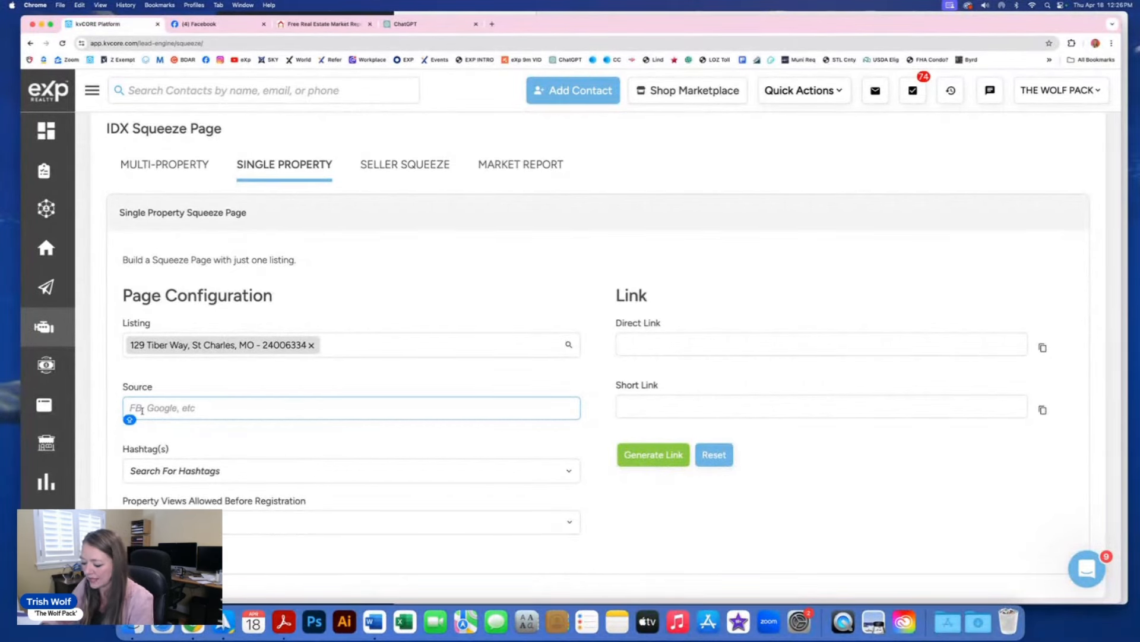
pyautogui.write('FB')
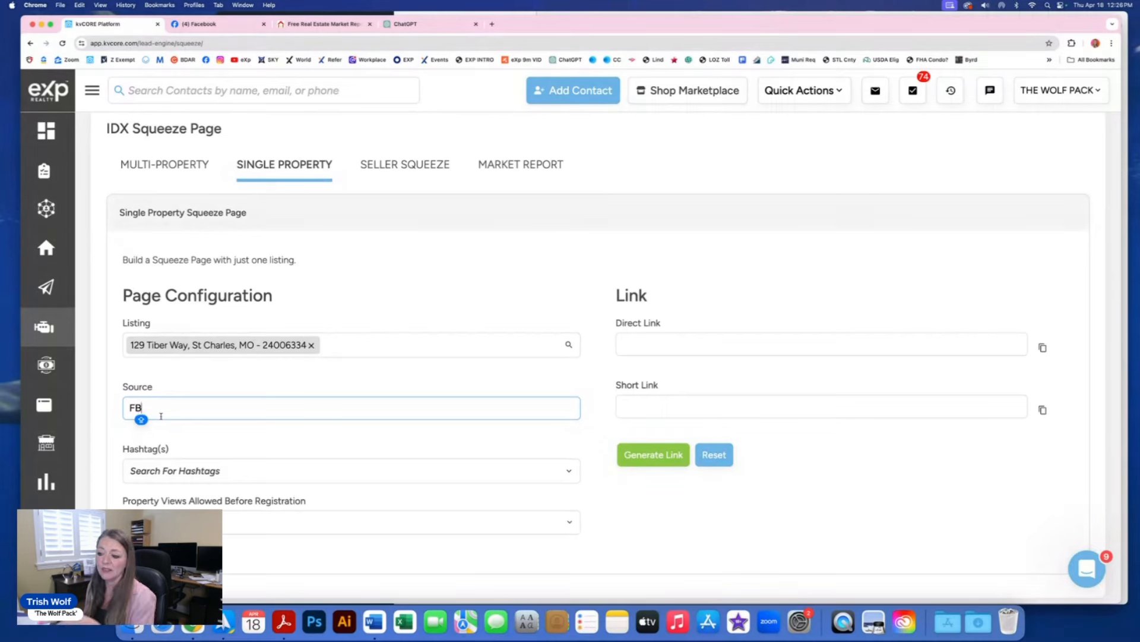
# Step: Add hashtags 63301 and newtown and allow 3 property views before registration
pyautogui.scroll(-2, 193, 428)
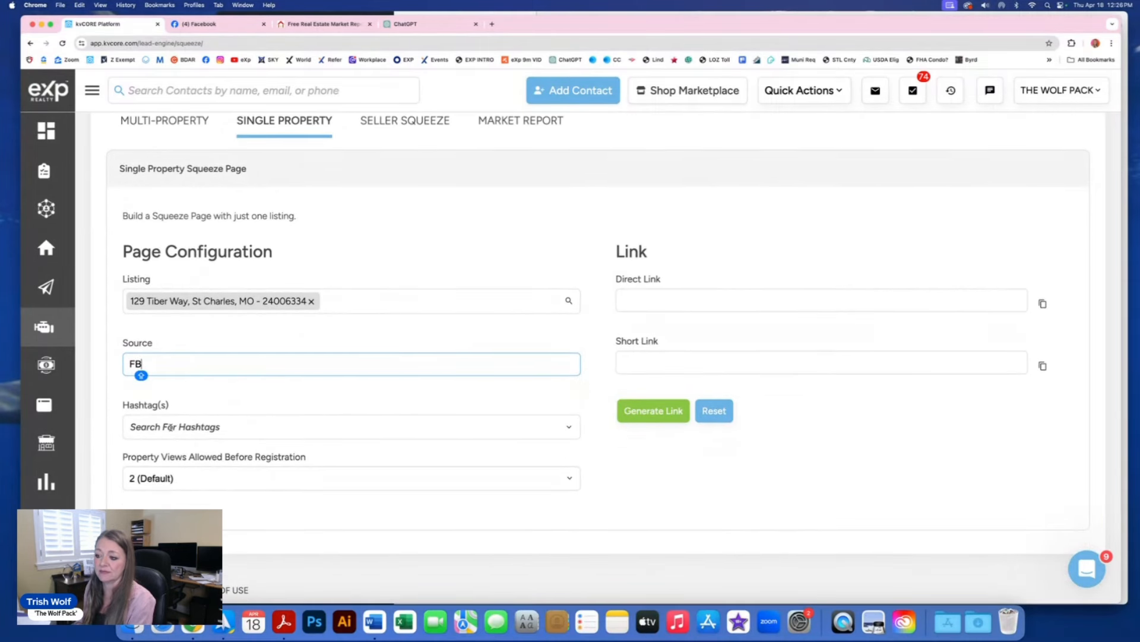
pyautogui.click(171, 427)
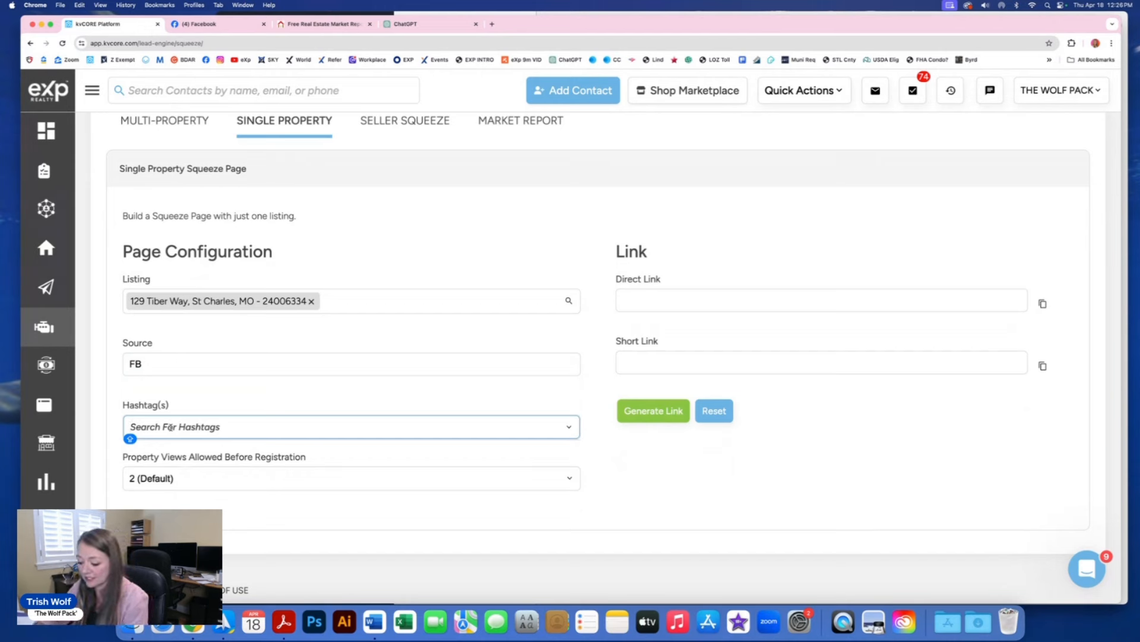
pyautogui.write('63301')
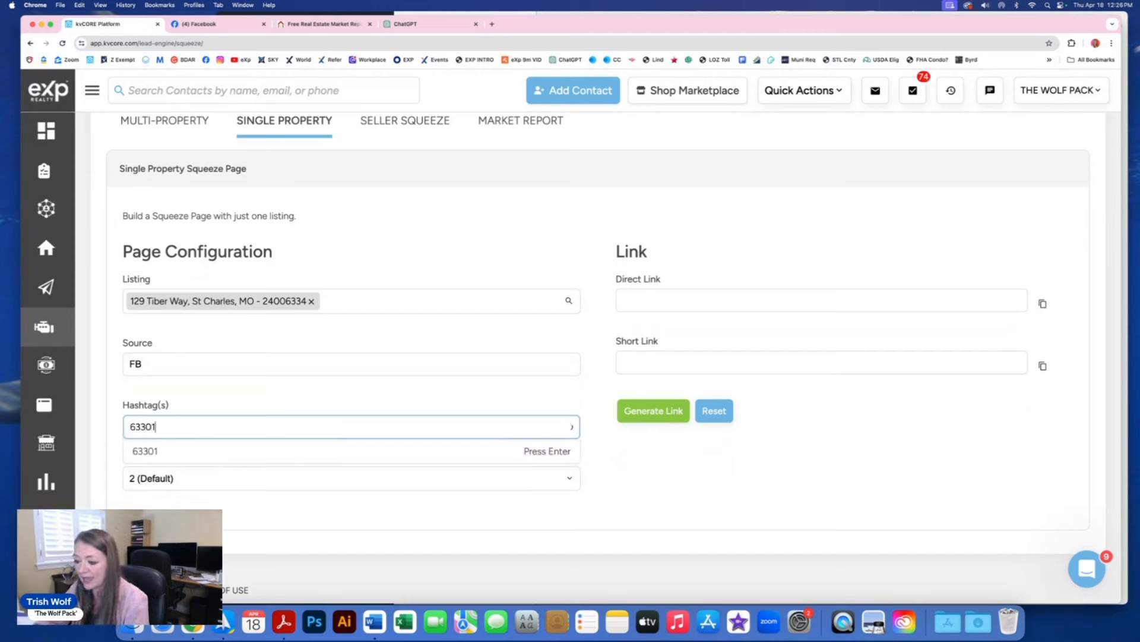
pyautogui.click(140, 452)
pyautogui.click(148, 430)
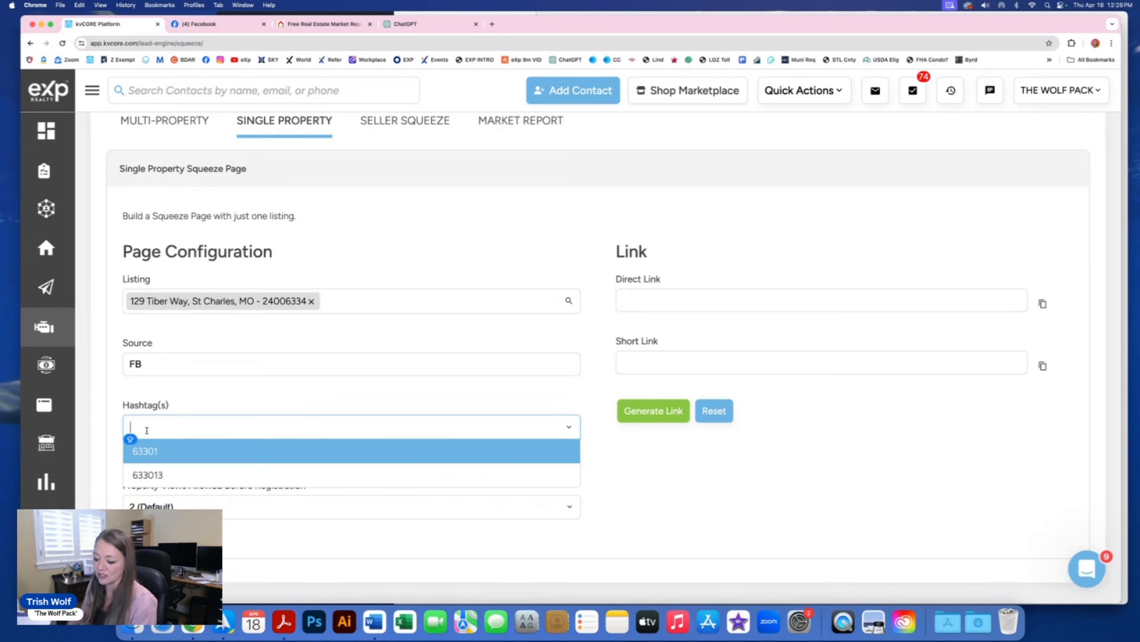
pyautogui.write('NEW')
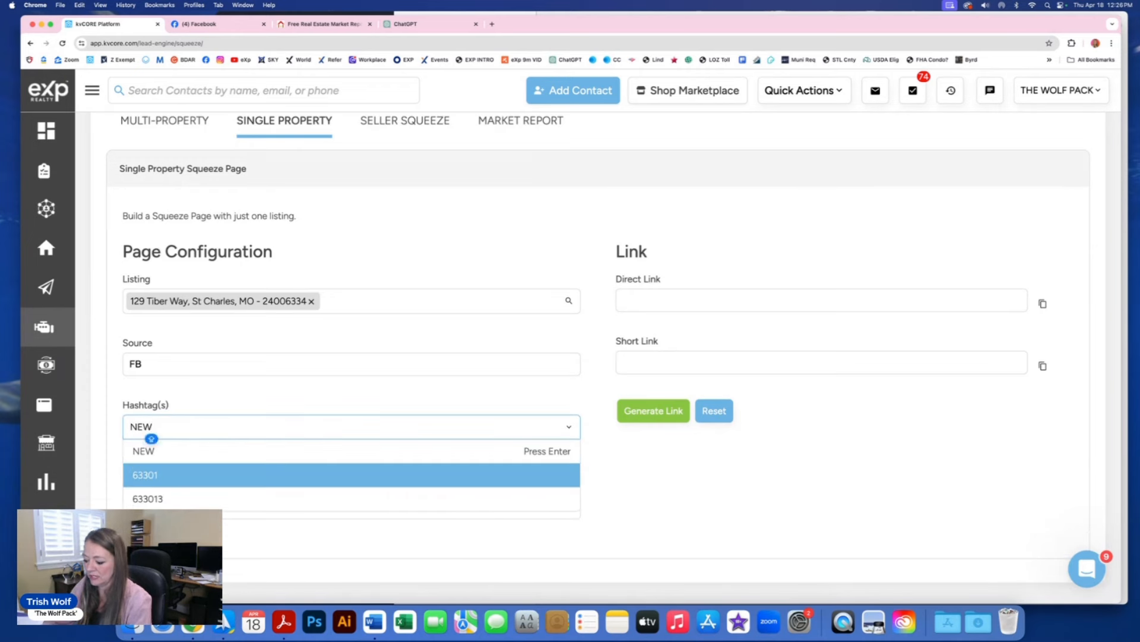
pyautogui.write('TOWBN')
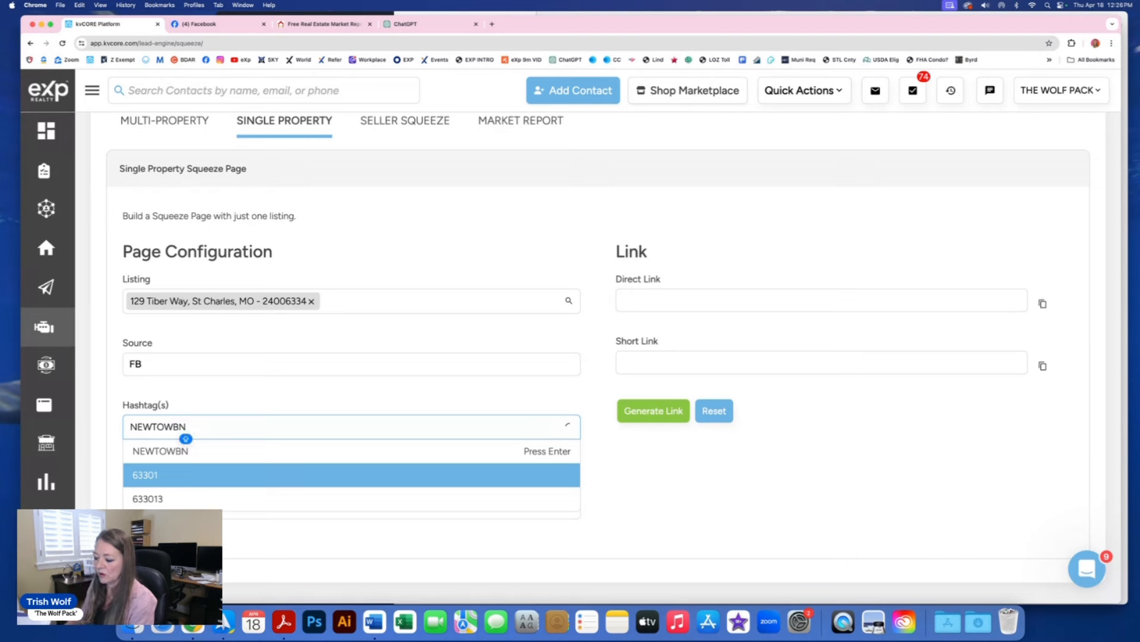
pyautogui.press('BackSpace')
pyautogui.press('BackSpace')
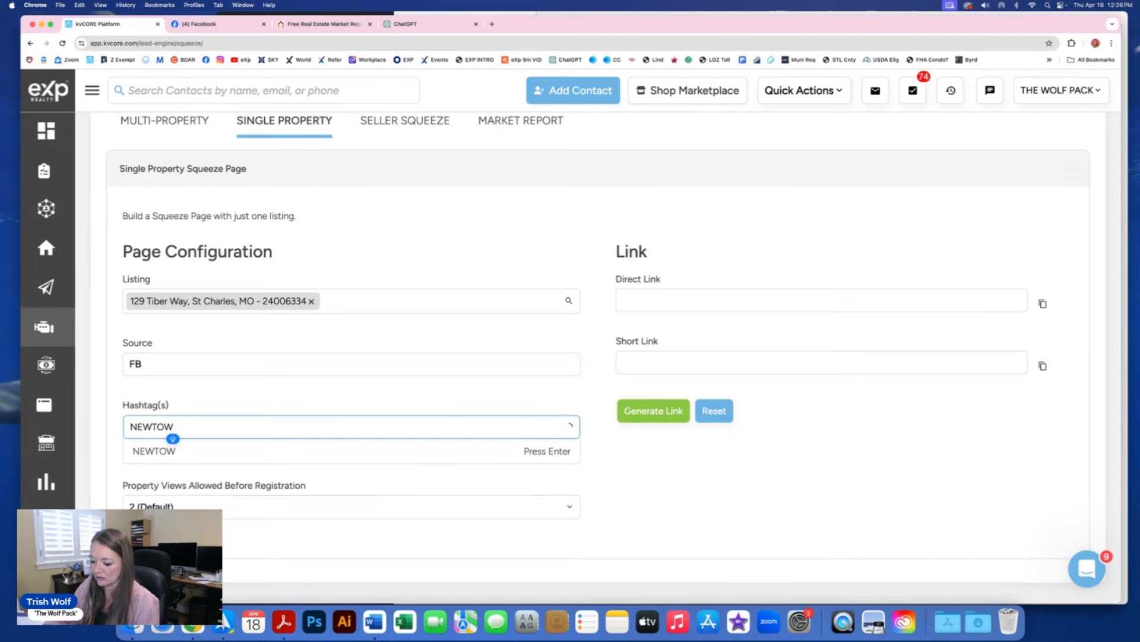
pyautogui.write('N')
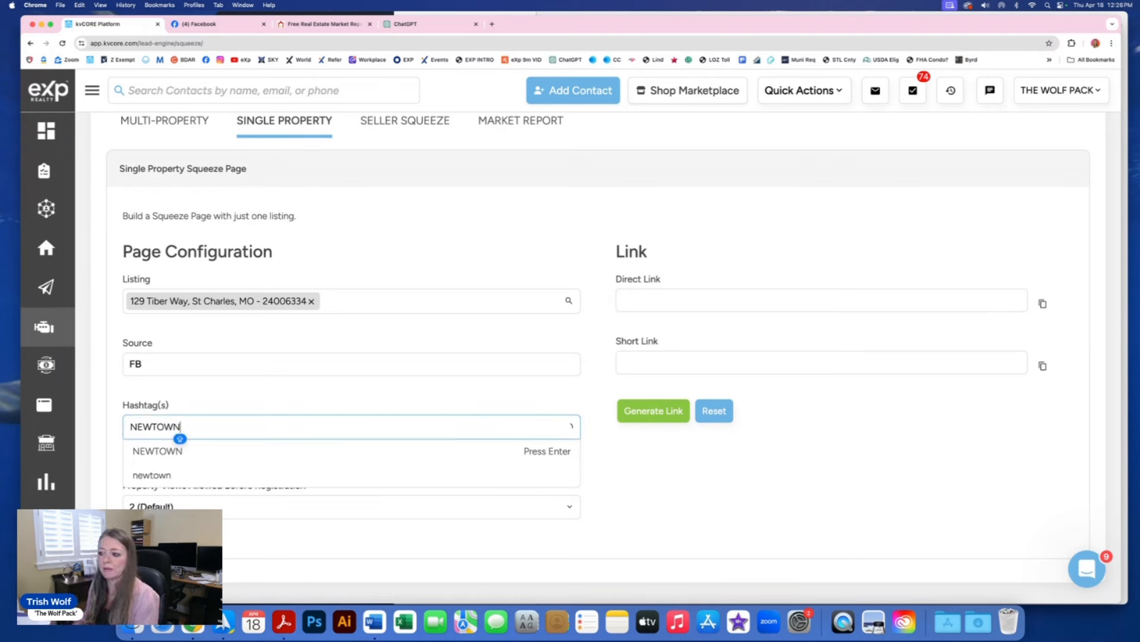
pyautogui.click(151, 476)
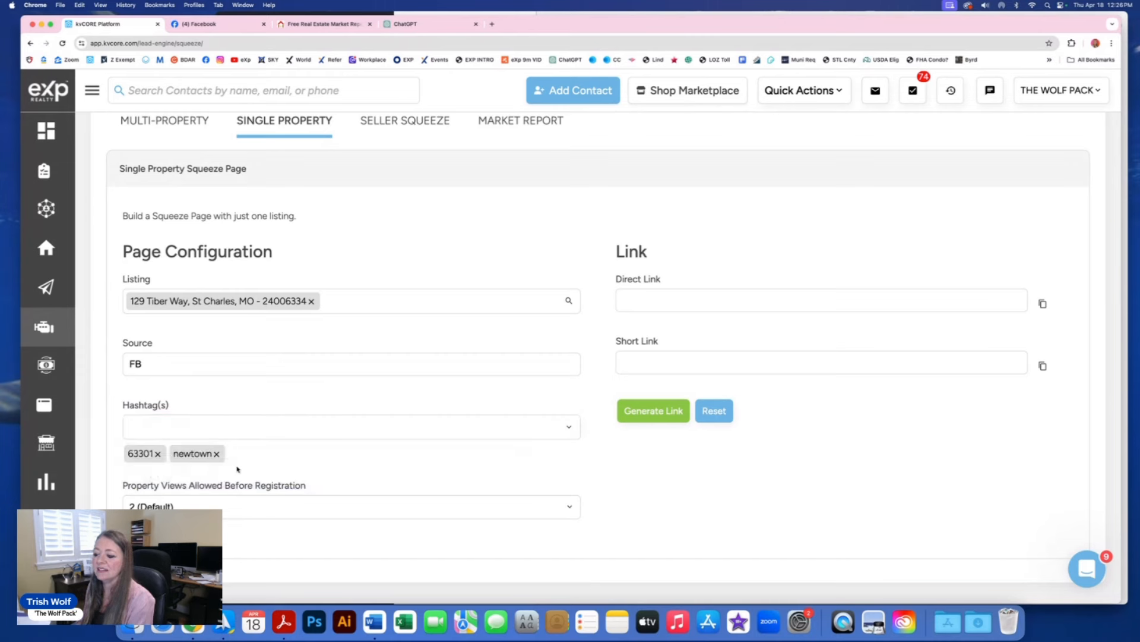
pyautogui.click(188, 507)
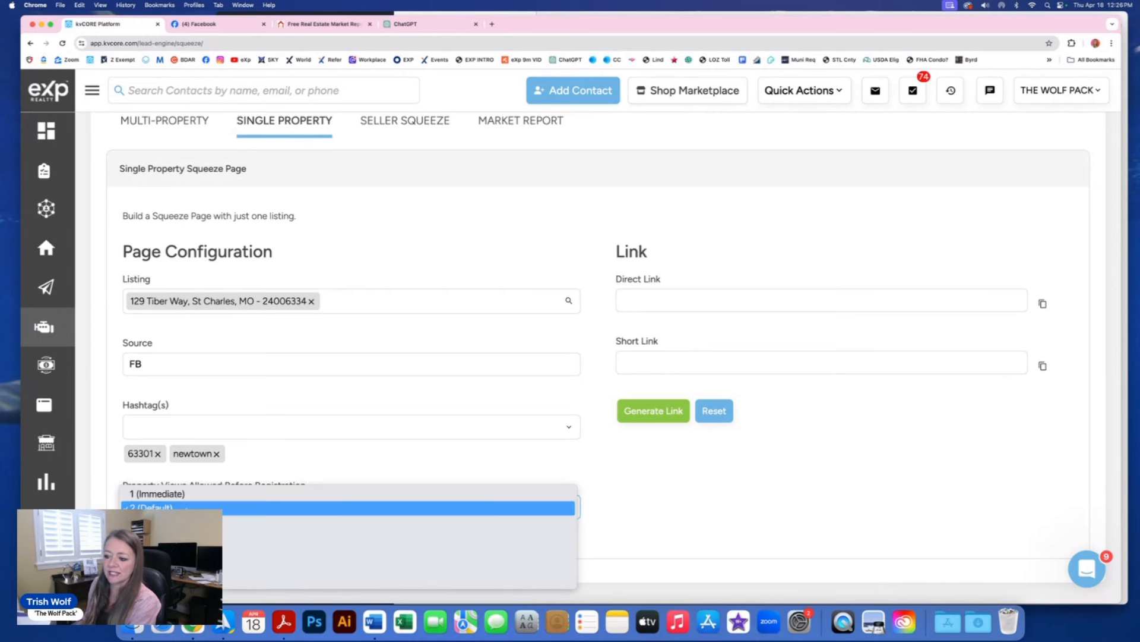
pyautogui.click(185, 522)
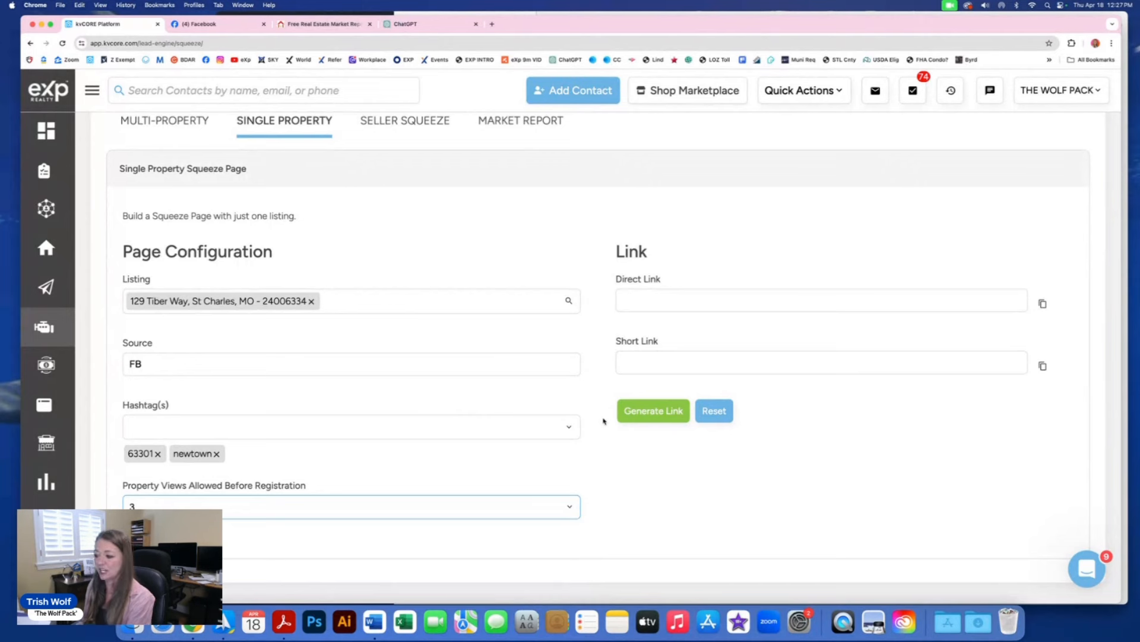
# Step: Generate the Tiber Way squeeze page's direct and short links and copy the short link
pyautogui.click(663, 413)
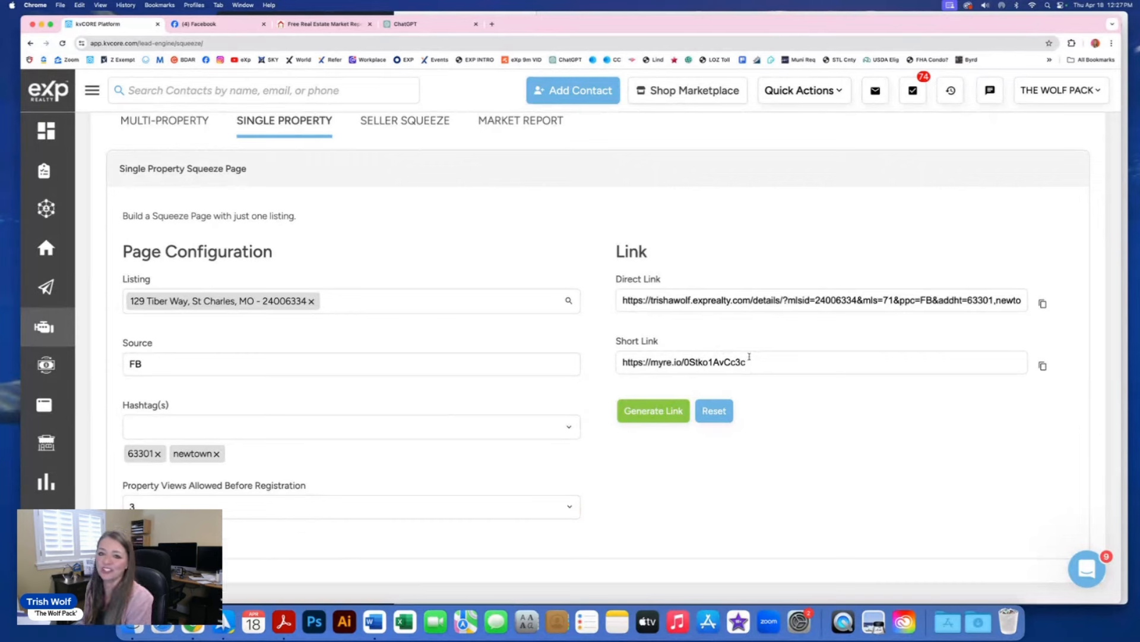
pyautogui.moveTo(754, 362); pyautogui.dragTo(608, 362)
pyautogui.press('super+c')
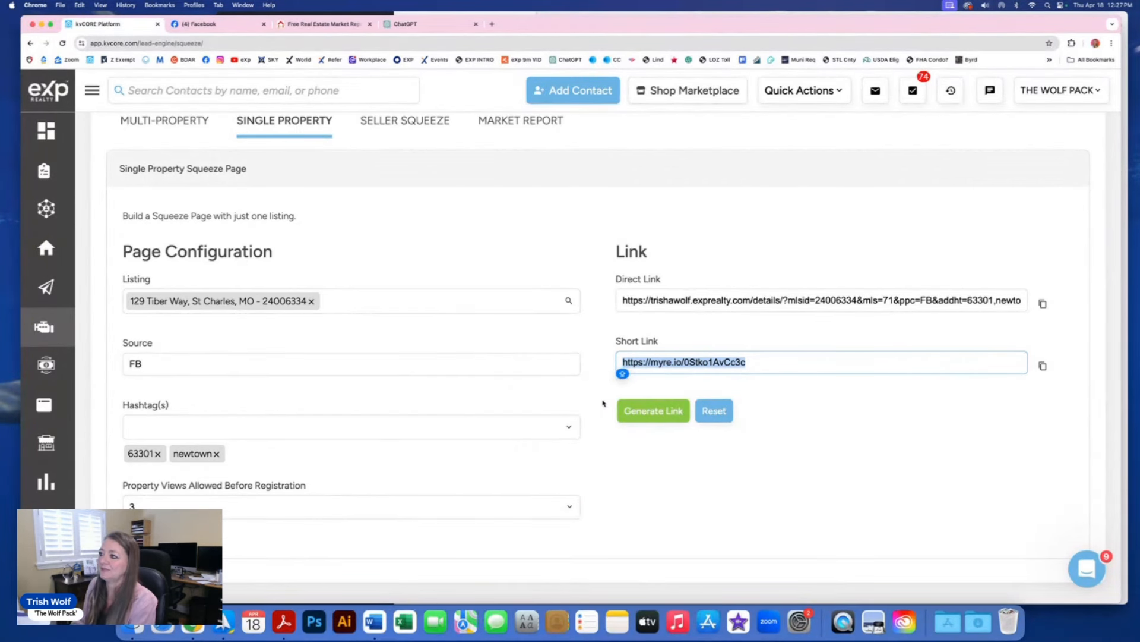
pyautogui.click(201, 26)
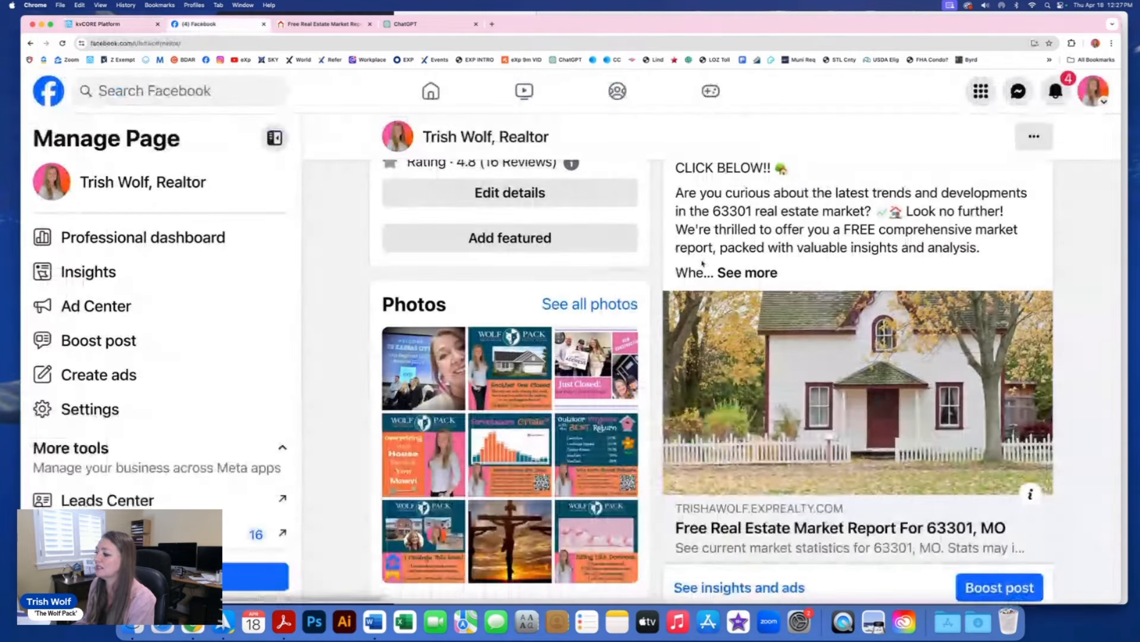
# Step: Start a new business page post and paste the listing's short link into it
pyautogui.scroll(1, 841, 326)
pyautogui.scroll(5, 841, 325)
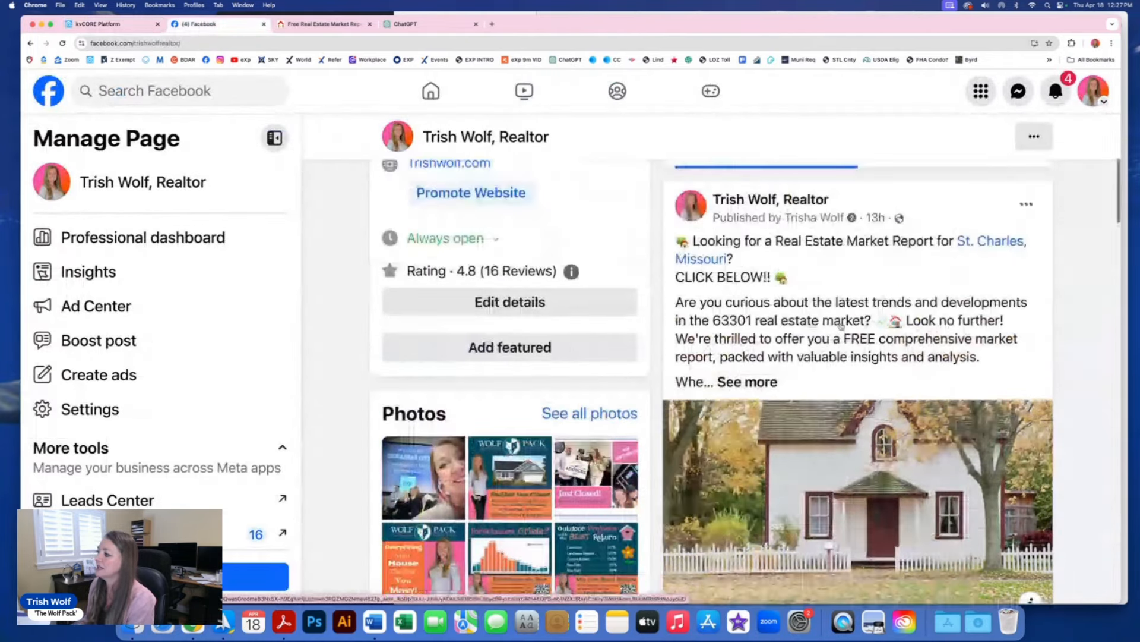
pyautogui.scroll(3, 841, 325)
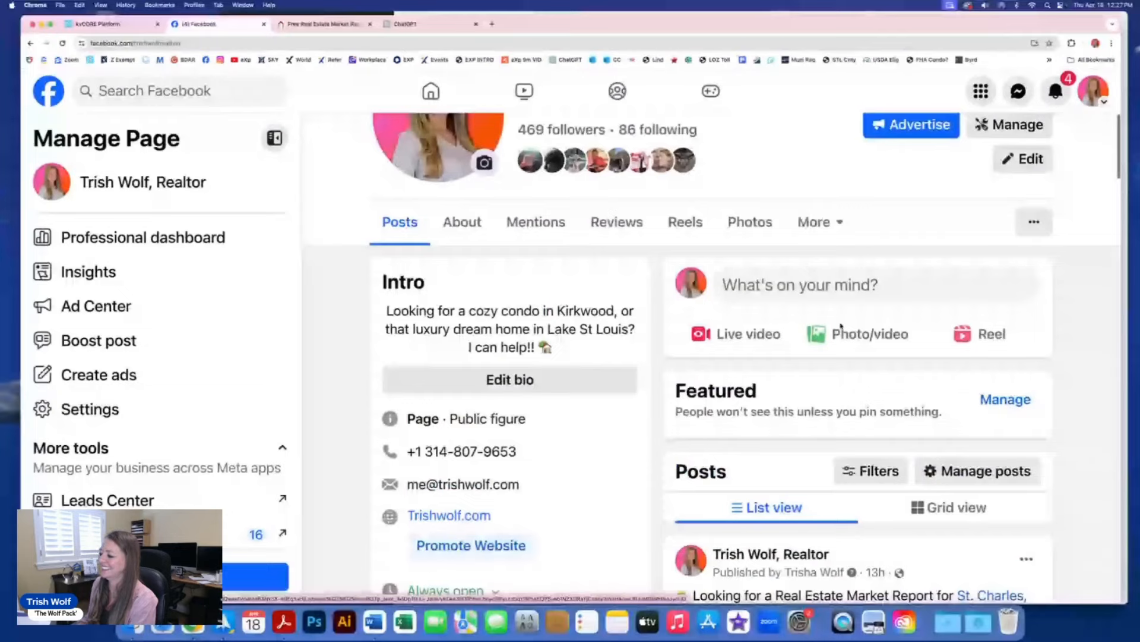
pyautogui.scroll(2, 841, 326)
pyautogui.scroll(1, 840, 326)
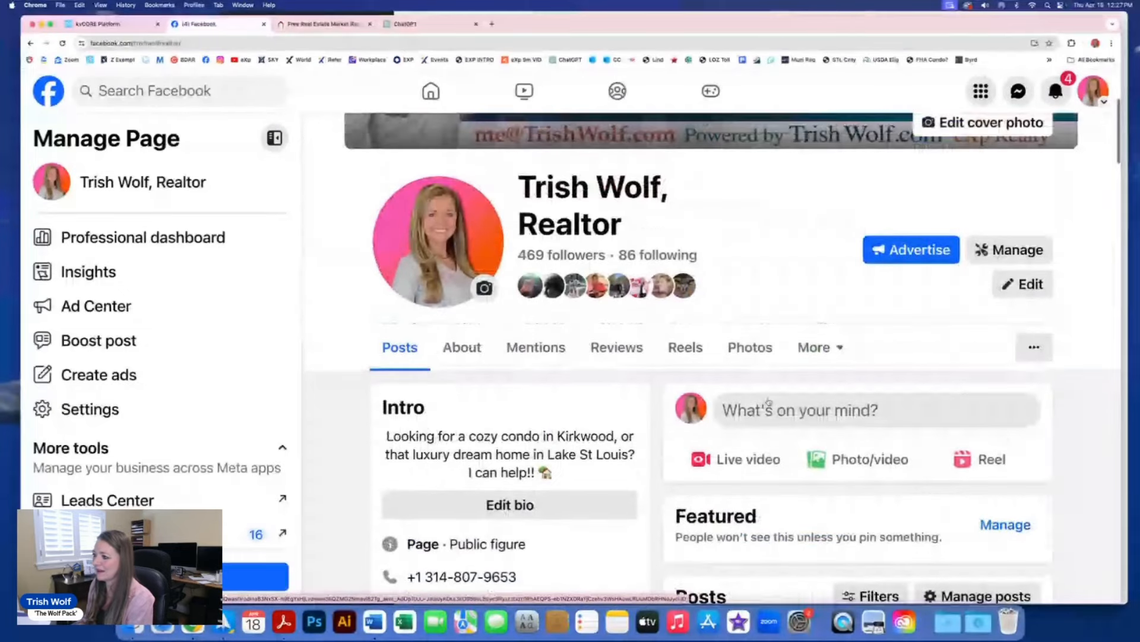
pyautogui.click(769, 402)
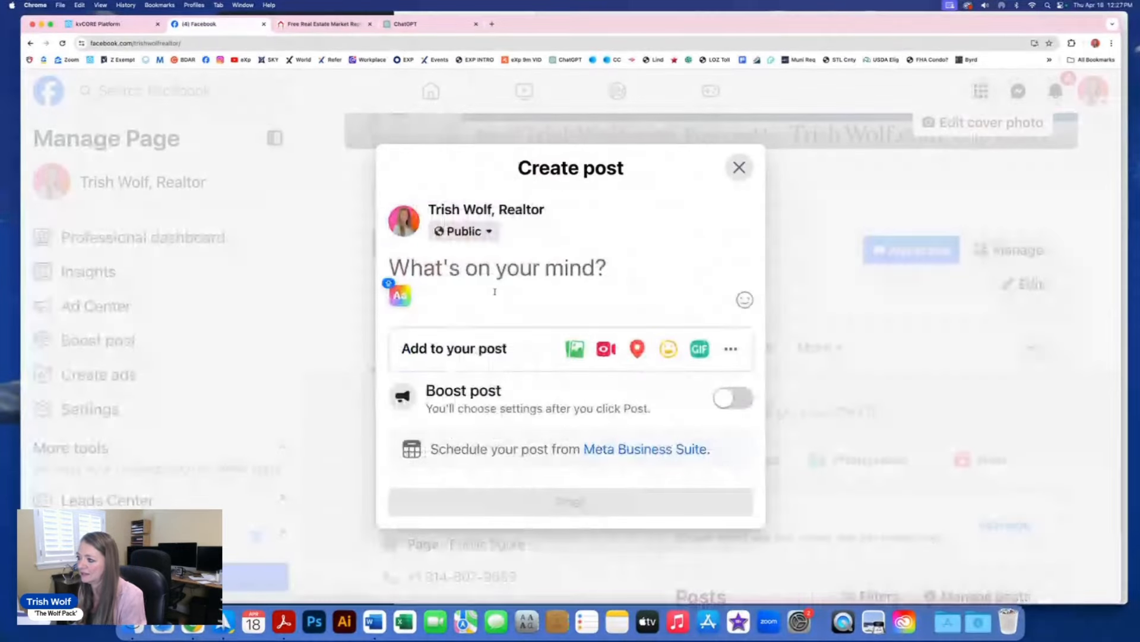
pyautogui.press('super+v')
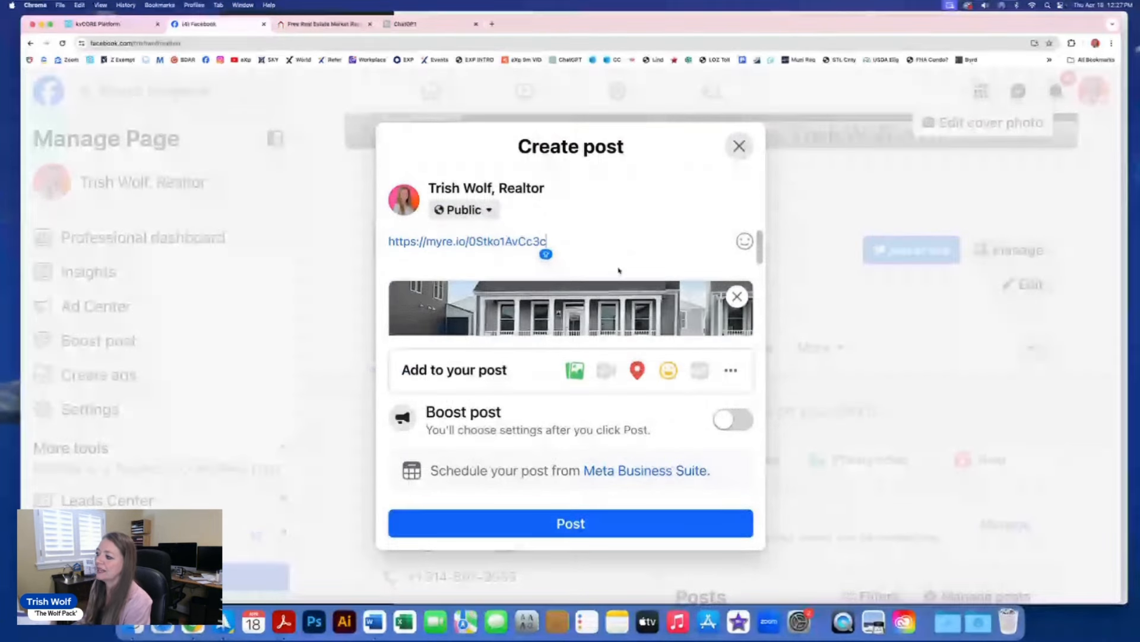
# Step: Delete the pasted URL text, keeping the Tiber Way listing preview
pyautogui.moveTo(590, 283)
pyautogui.scroll(-5, 590, 284)
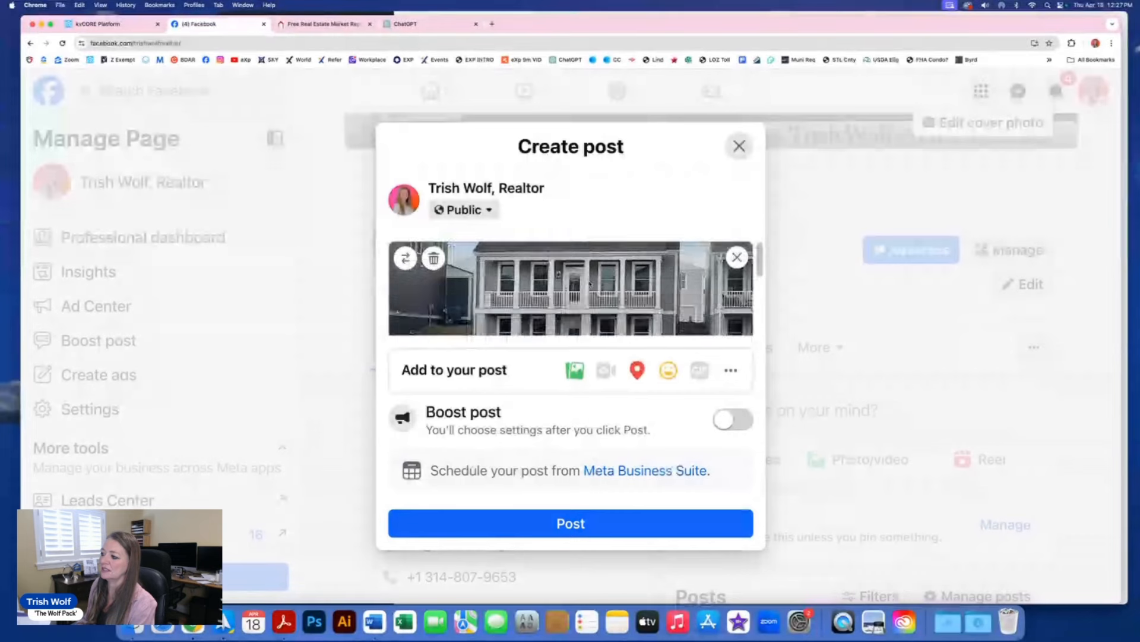
pyautogui.scroll(1, 590, 283)
pyautogui.scroll(3, 590, 283)
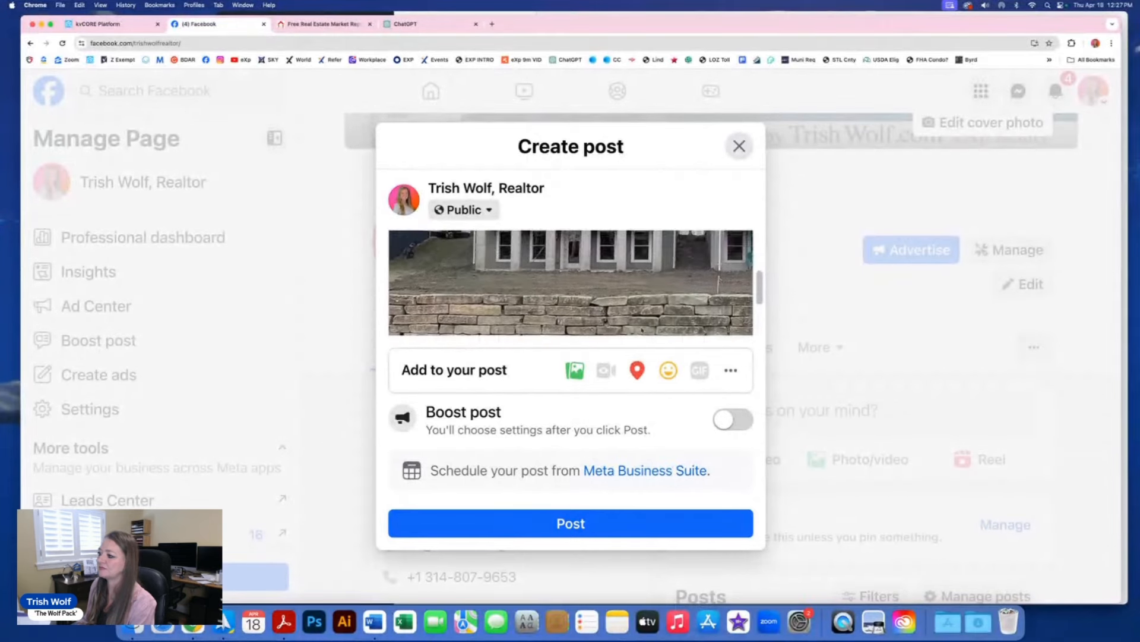
pyautogui.scroll(2, 560, 241)
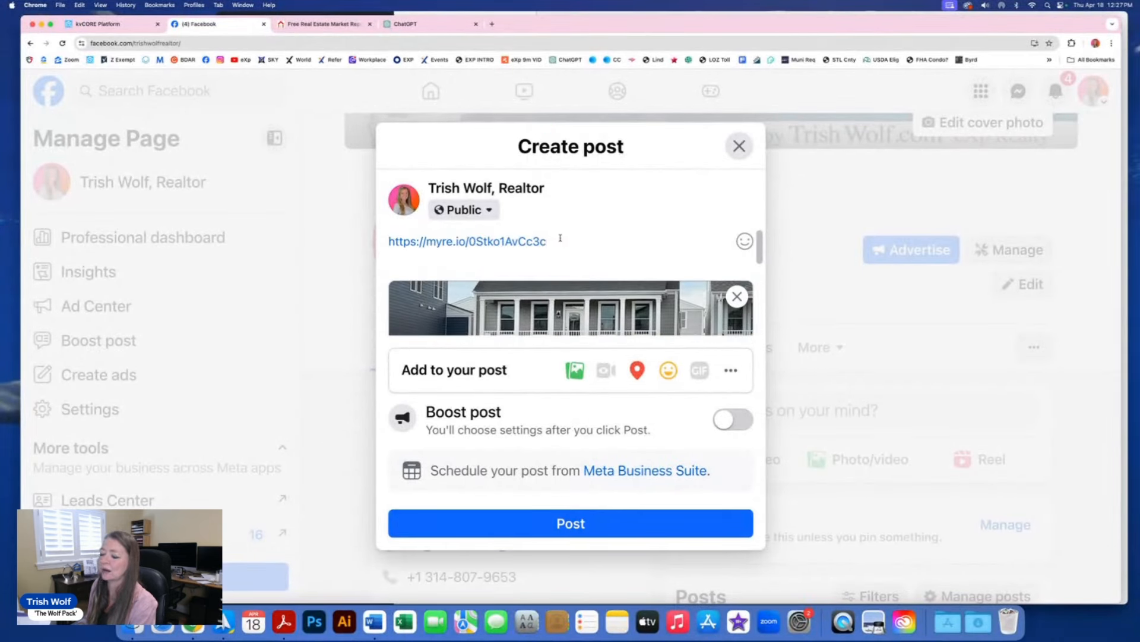
pyautogui.click(560, 237)
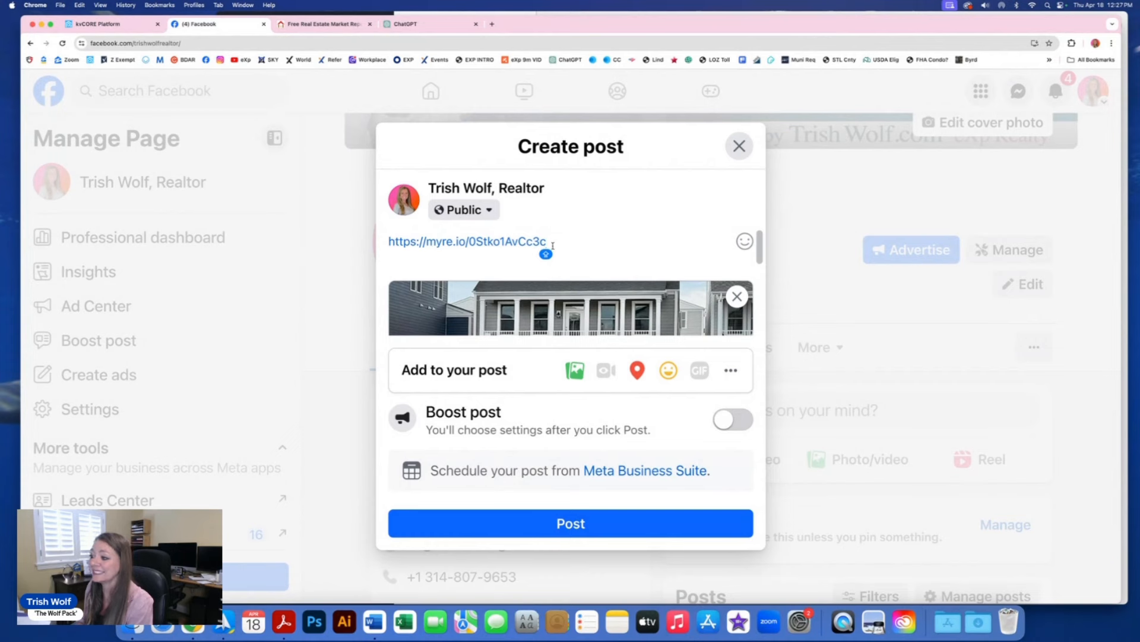
pyautogui.moveTo(555, 238); pyautogui.dragTo(383, 239)
pyautogui.press('BackSpace')
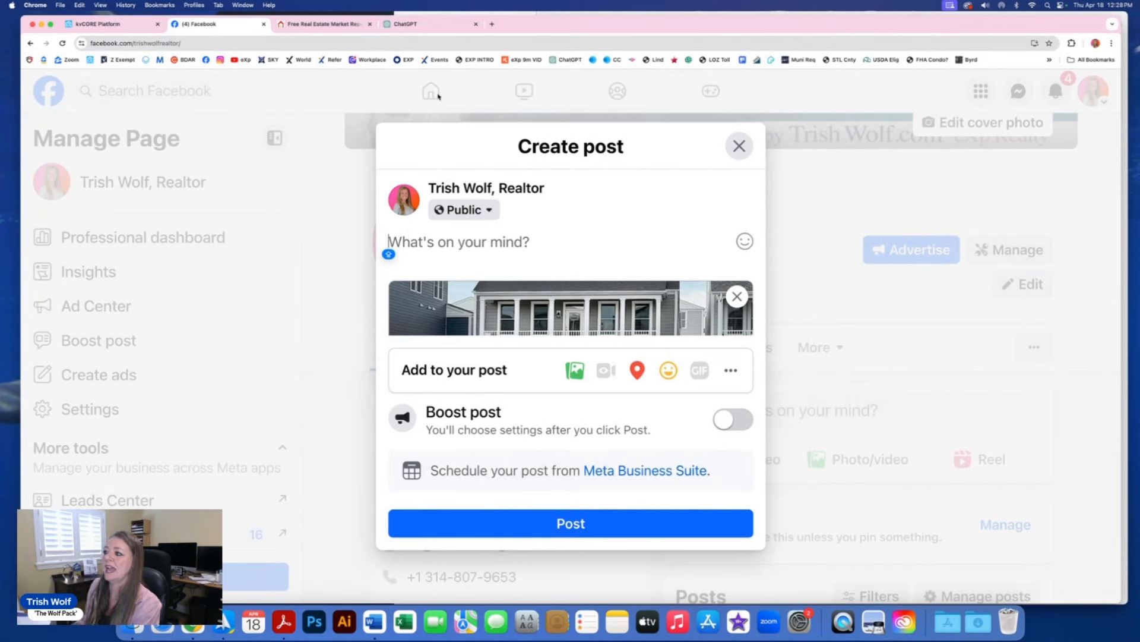
# Step: Send ChatGPT the prompt for a Facebook post promoting the New Town, St. Charles home
pyautogui.click(426, 27)
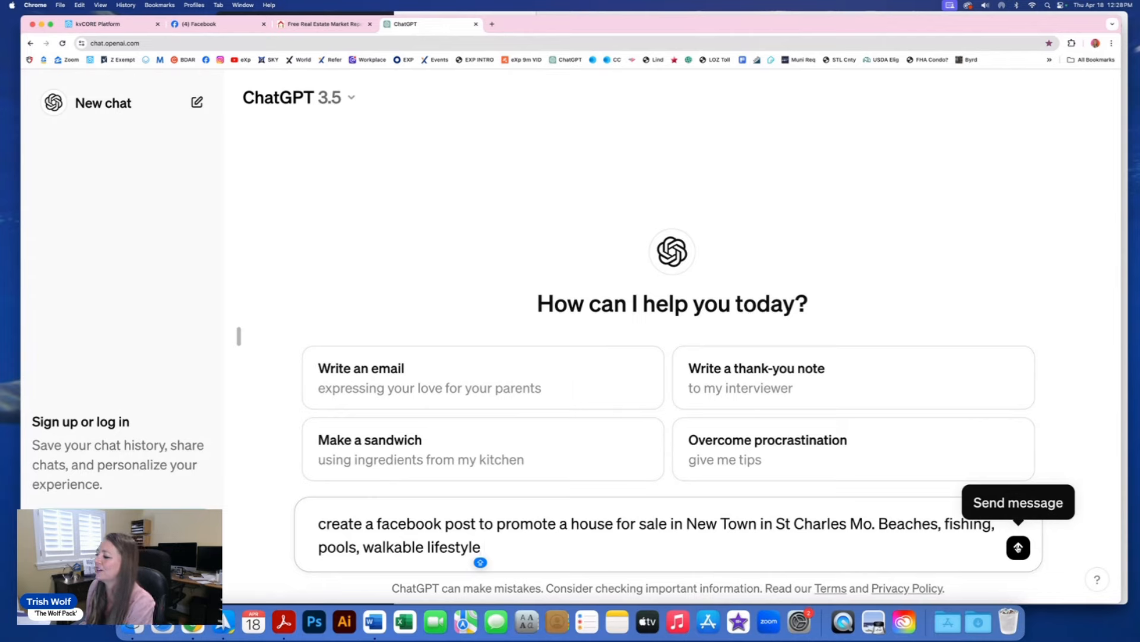
pyautogui.click(1018, 547)
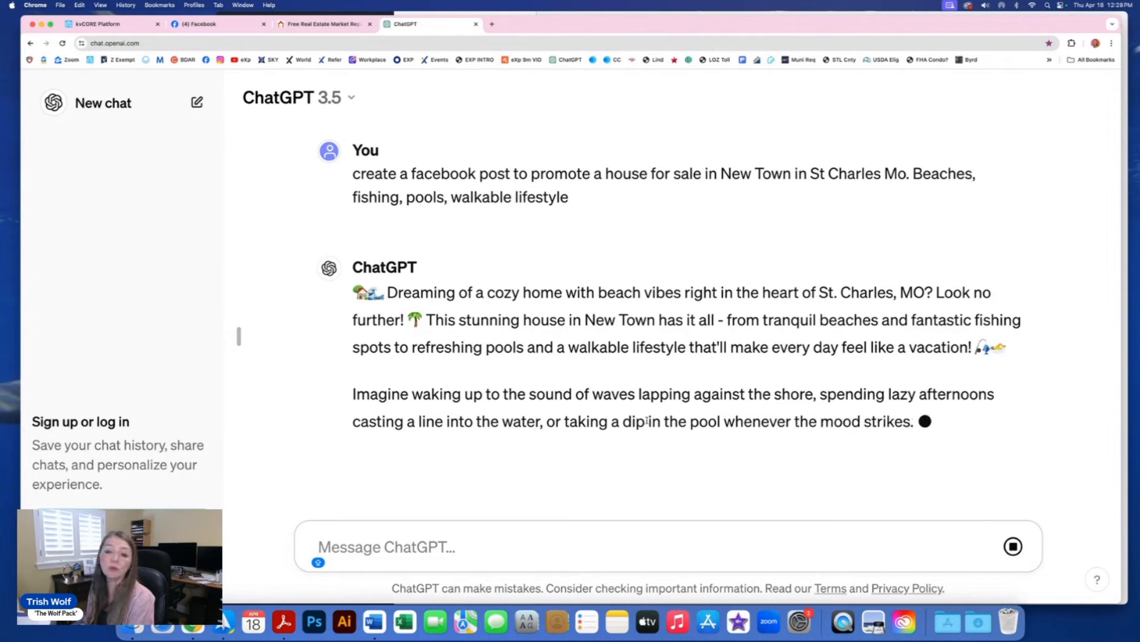
pyautogui.scroll(-1, 663, 422)
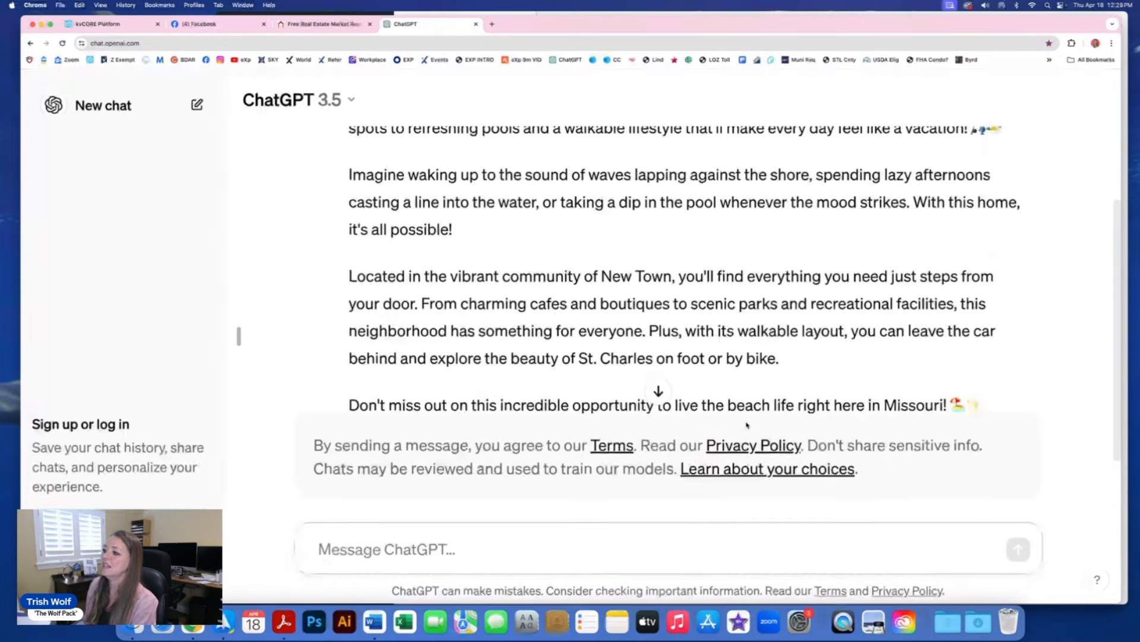
pyautogui.scroll(5, 661, 330)
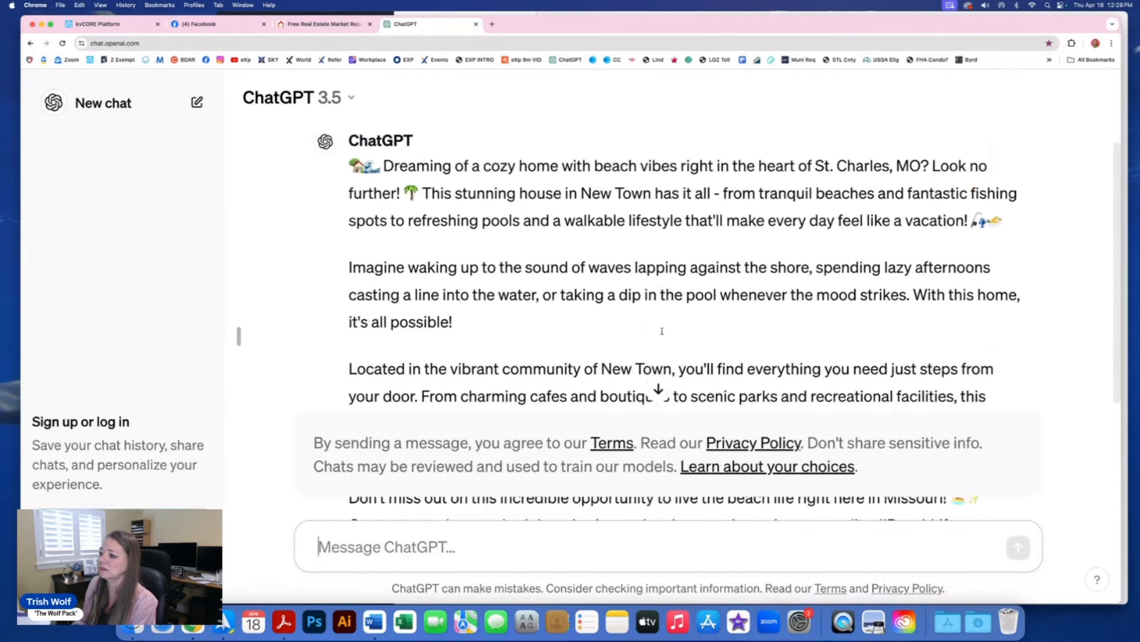
# Step: Copy the last two paragraphs of ChatGPT's reply
pyautogui.moveTo(349, 266); pyautogui.dragTo(885, 395)
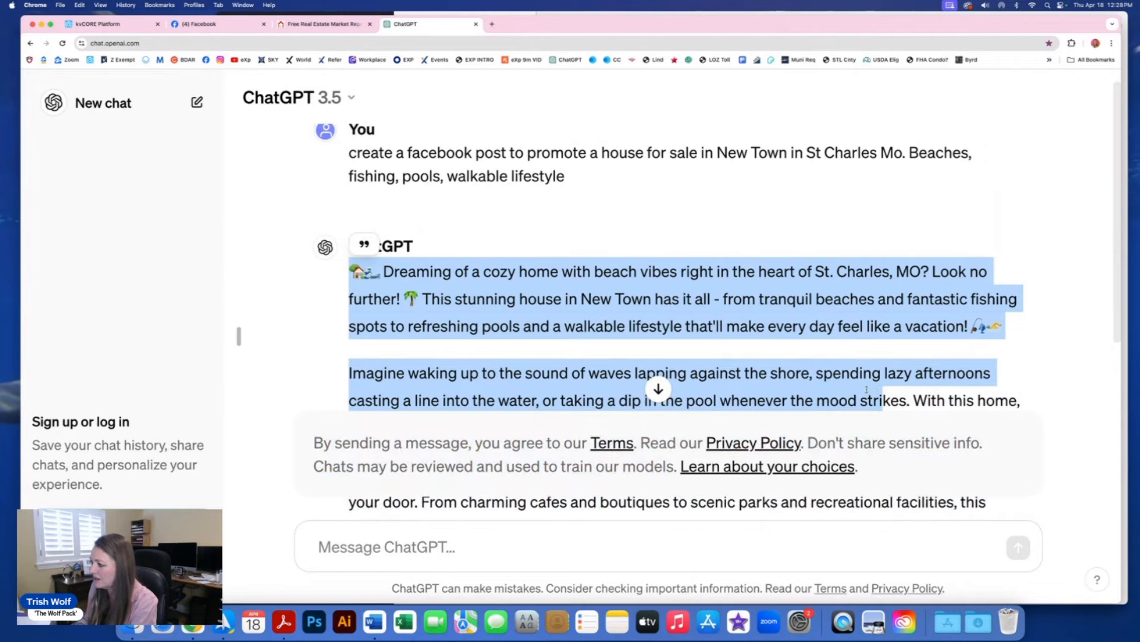
pyautogui.scroll(-4, 879, 395)
pyautogui.scroll(-5, 861, 391)
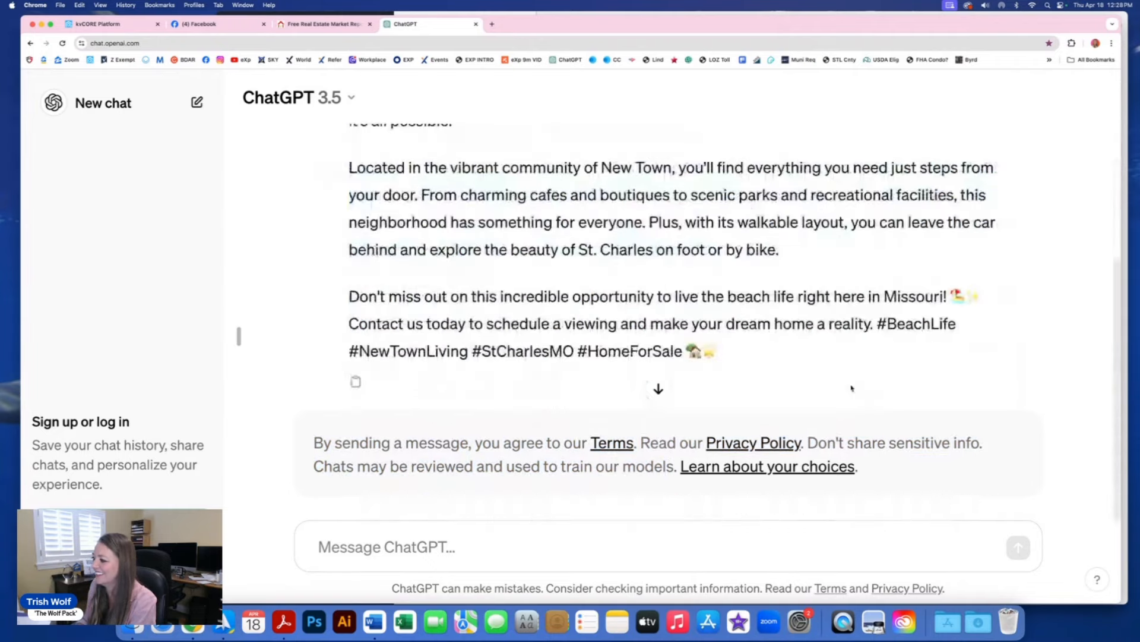
pyautogui.moveTo(727, 351); pyautogui.dragTo(347, 157)
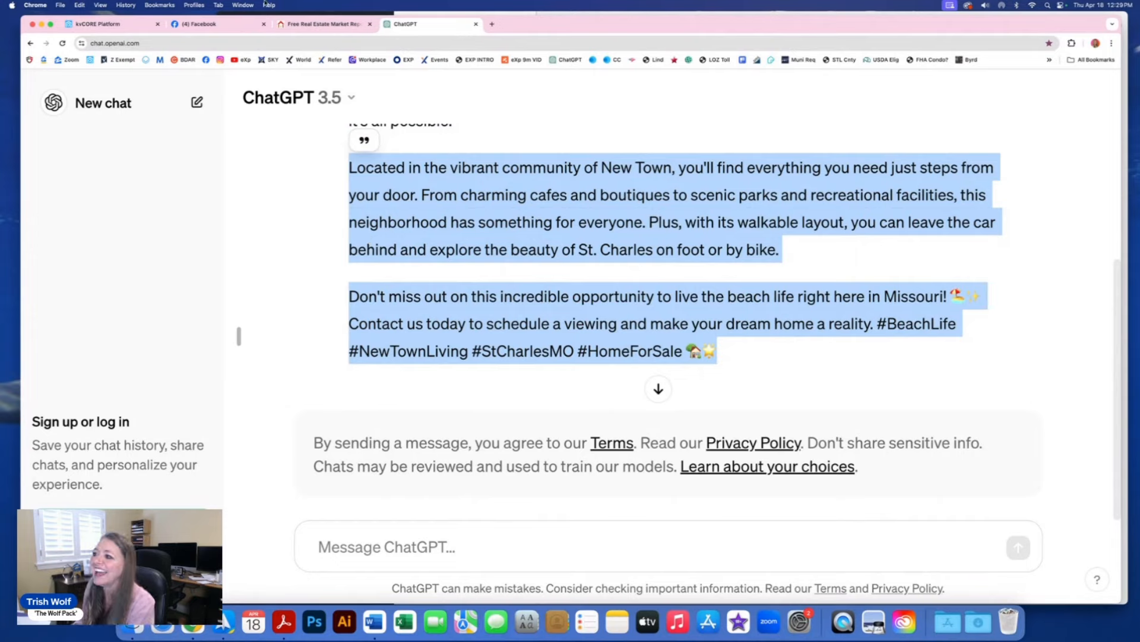
pyautogui.click(198, 25)
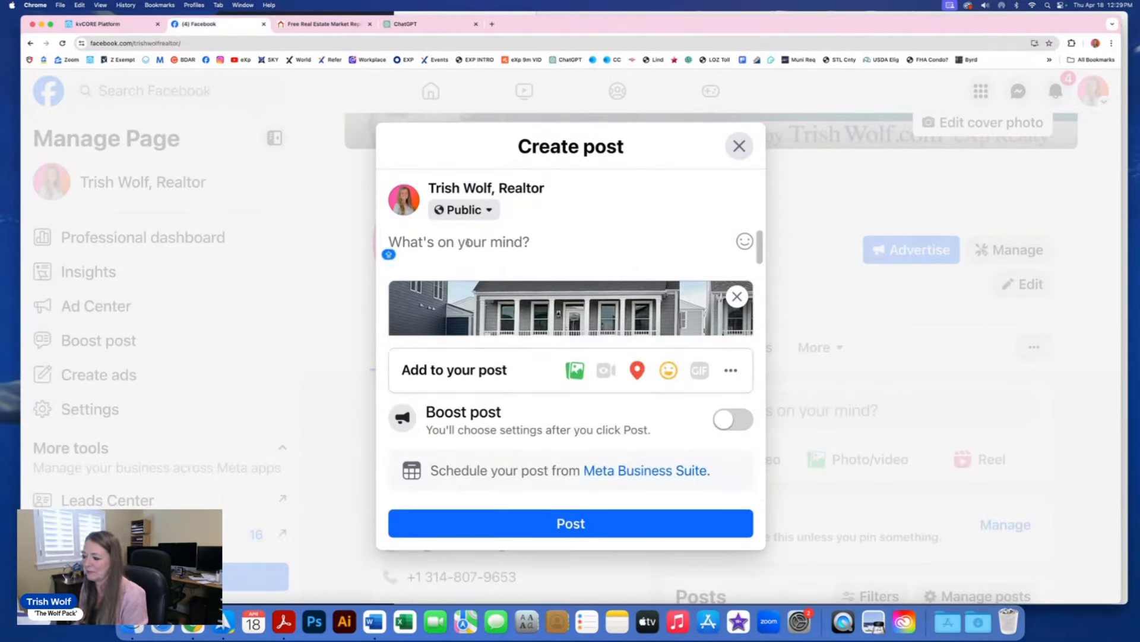
# Step: Paste the copied ChatGPT New Town text into the post draft
pyautogui.press('super+v')
pyautogui.scroll(3, 510, 262)
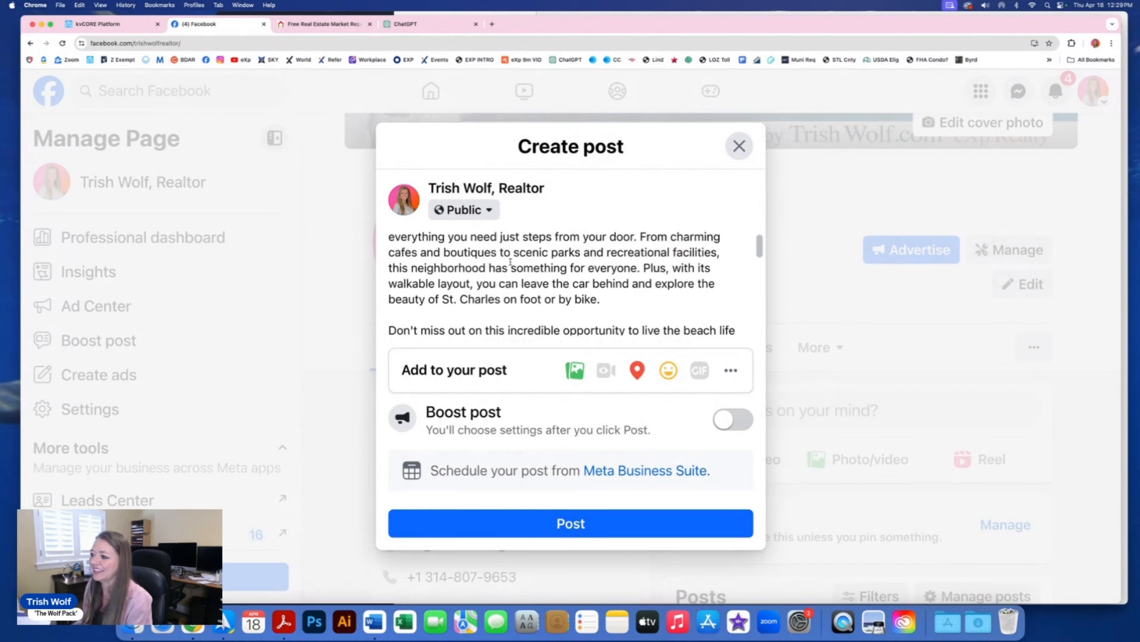
pyautogui.scroll(2, 510, 262)
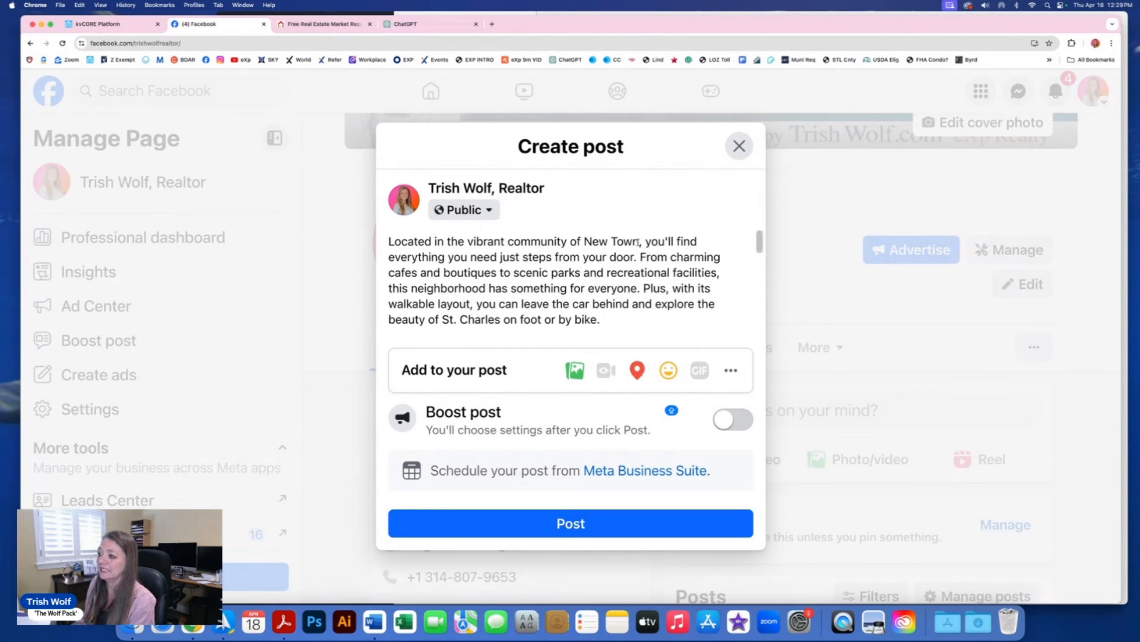
# Step: Replace 'New Town' with a tag of the New Town at St. Charles page and publish
pyautogui.moveTo(640, 241); pyautogui.dragTo(582, 241)
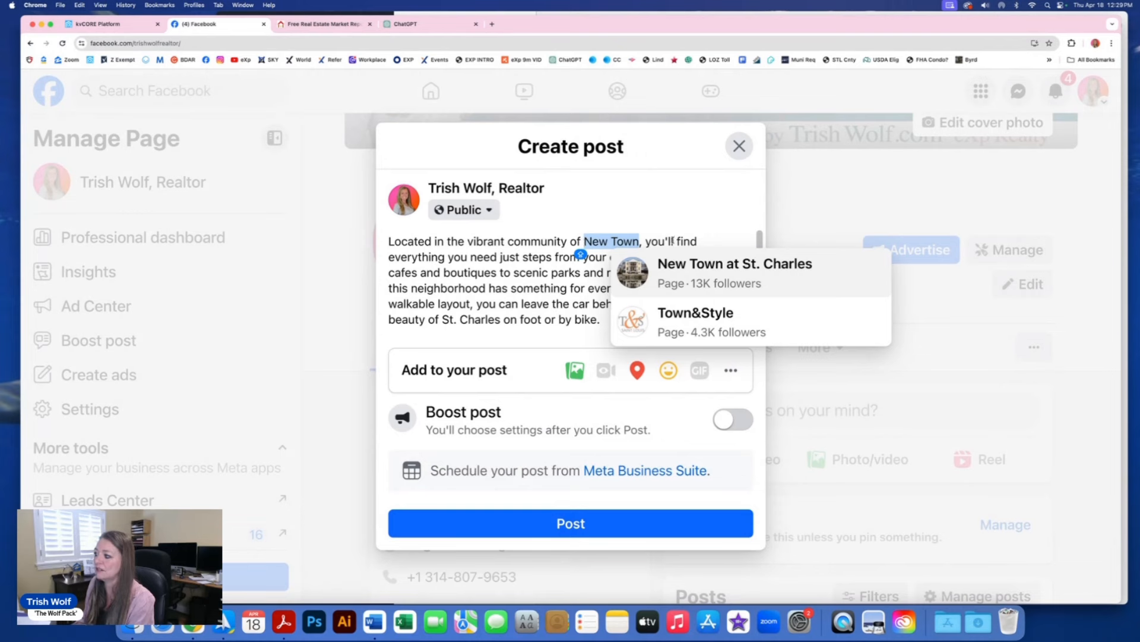
pyautogui.click(704, 274)
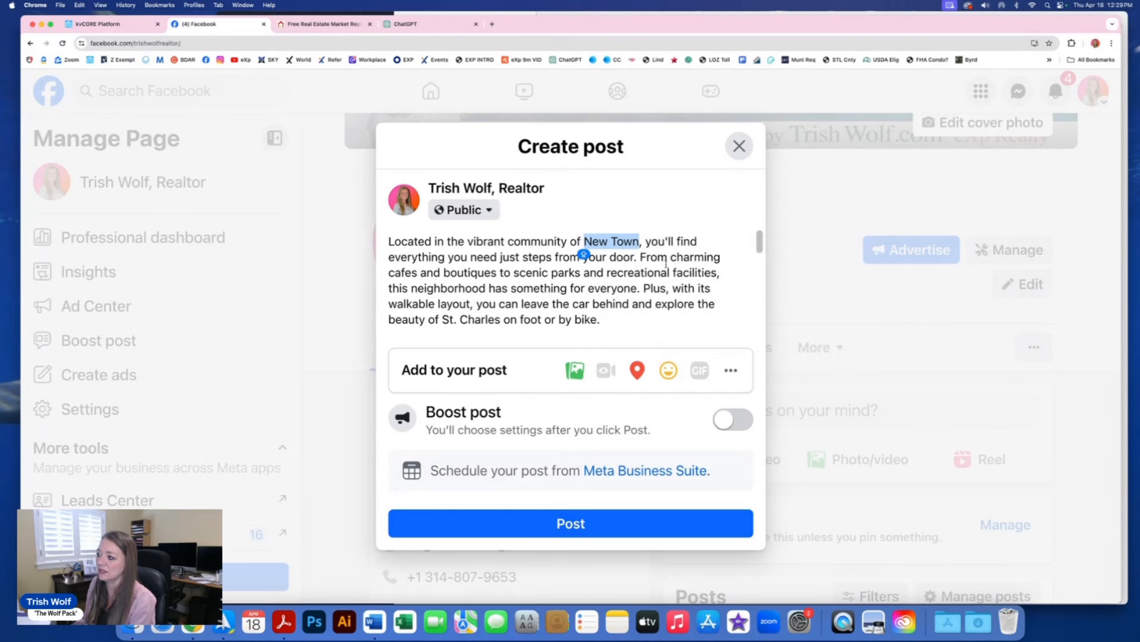
pyautogui.click(627, 242)
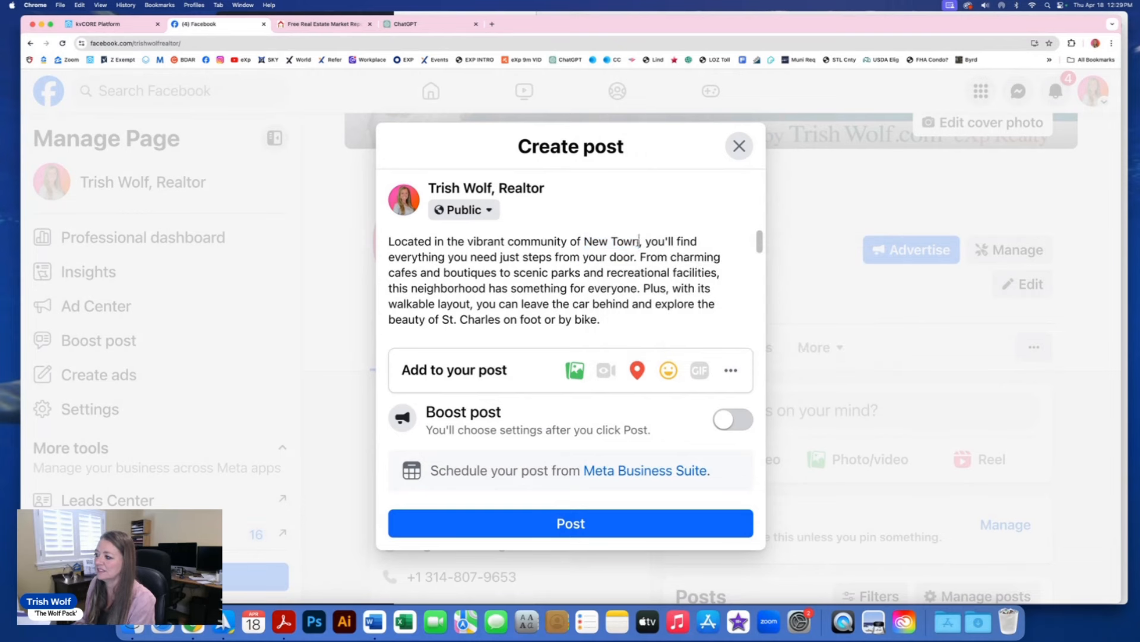
pyautogui.moveTo(640, 241); pyautogui.dragTo(583, 241)
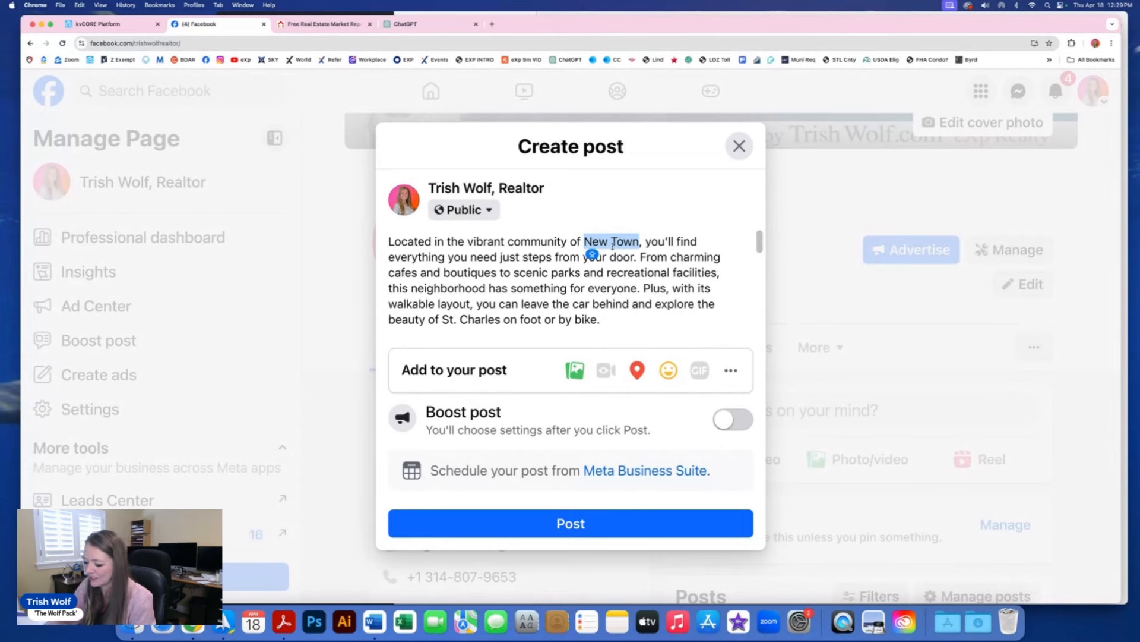
pyautogui.write('@NE')
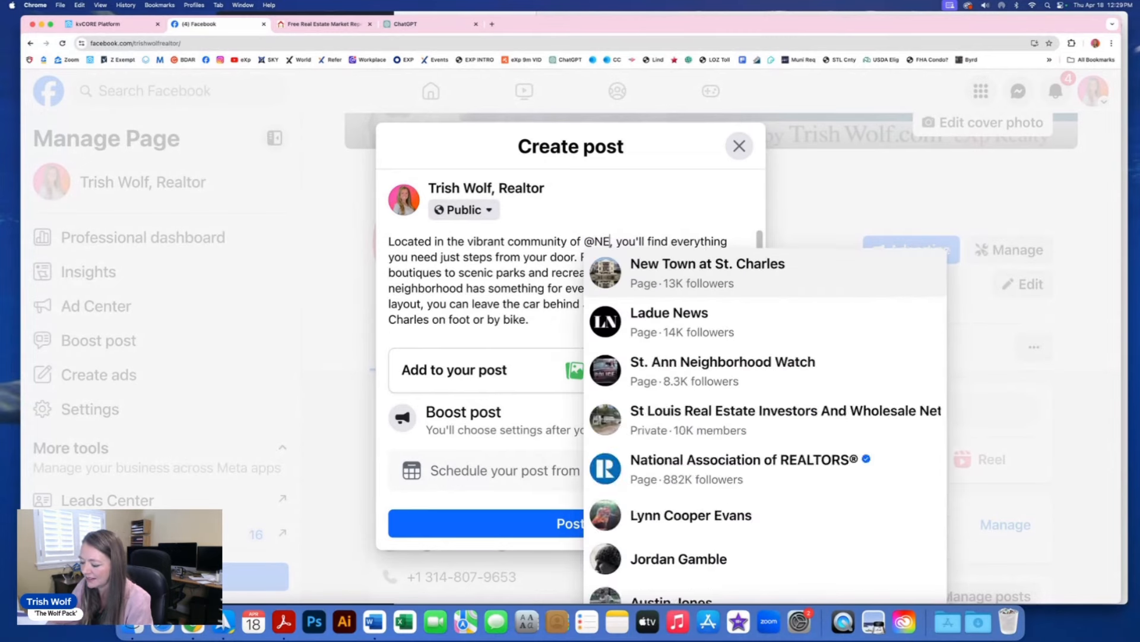
pyautogui.write('W')
pyautogui.click(664, 265)
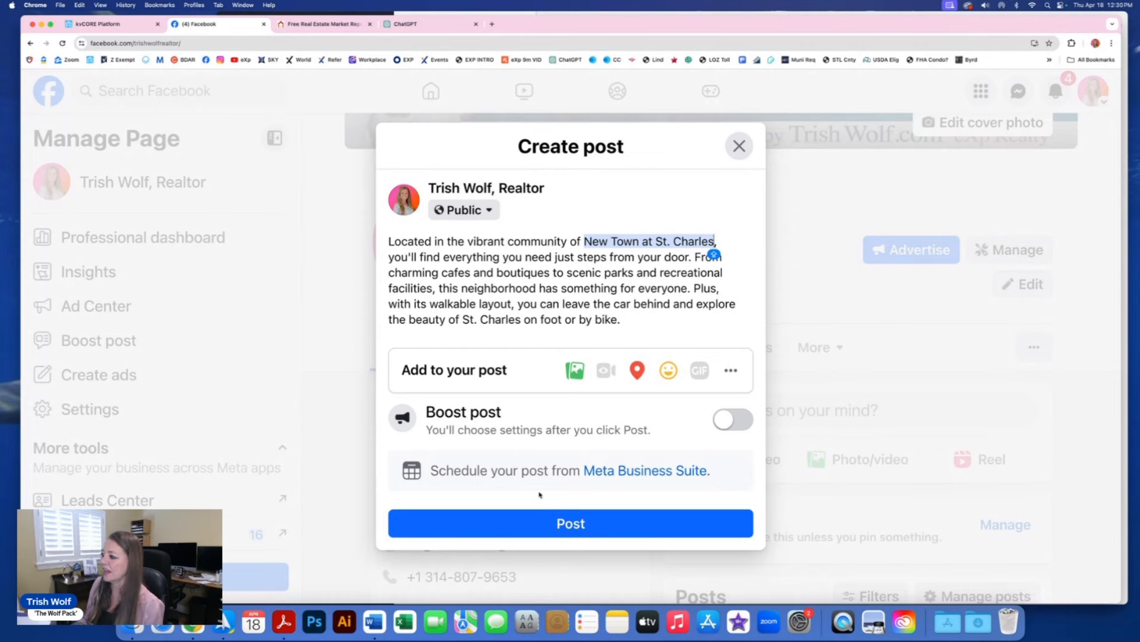
pyautogui.click(571, 525)
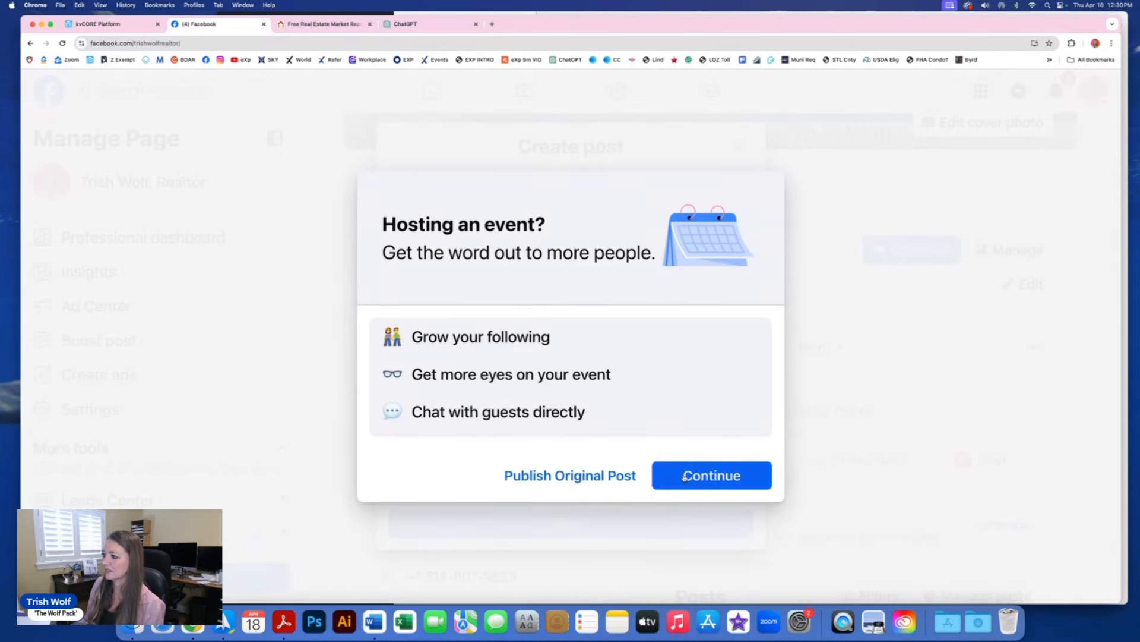
# Step: Dismiss Facebook's suggested event and leave it uncreated so the New Town post publishes
pyautogui.click(685, 476)
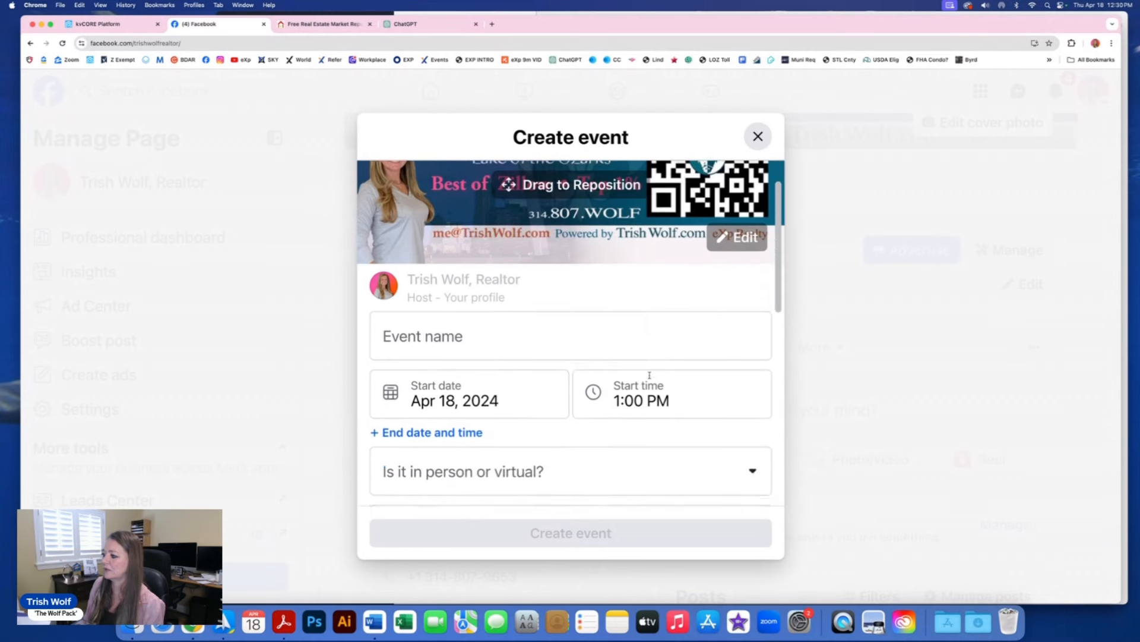
pyautogui.scroll(-2, 649, 375)
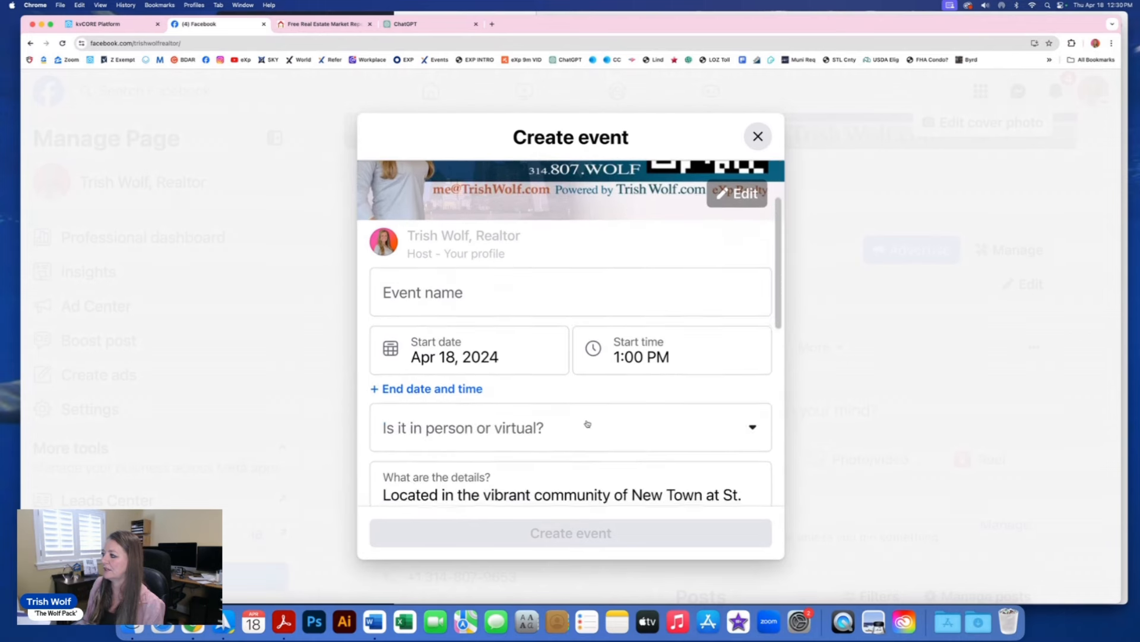
pyautogui.click(759, 136)
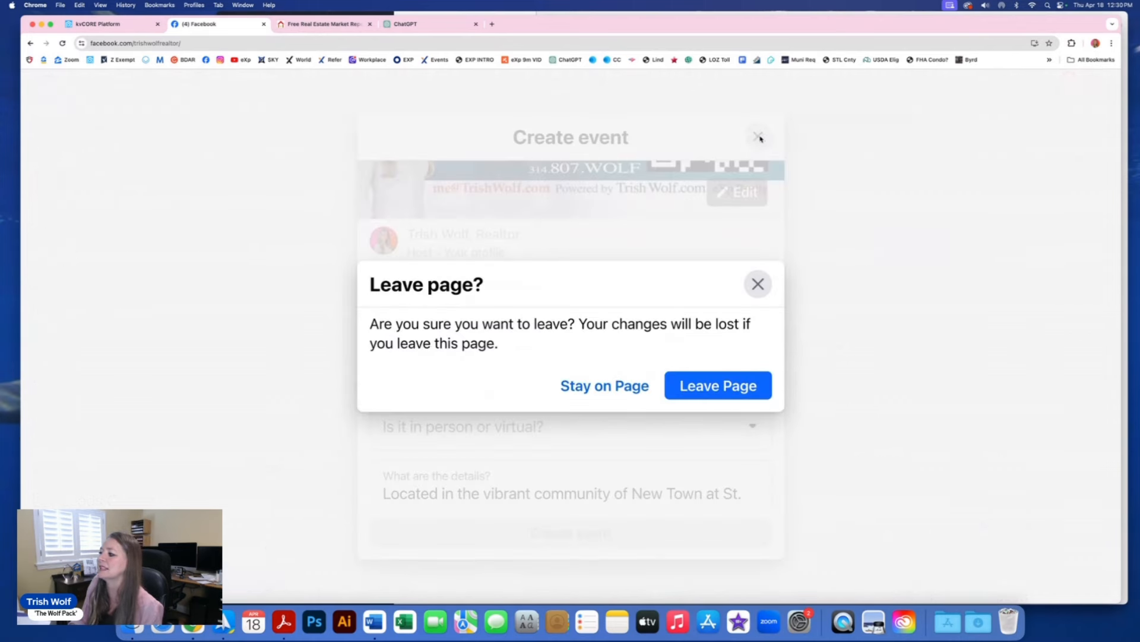
pyautogui.click(696, 383)
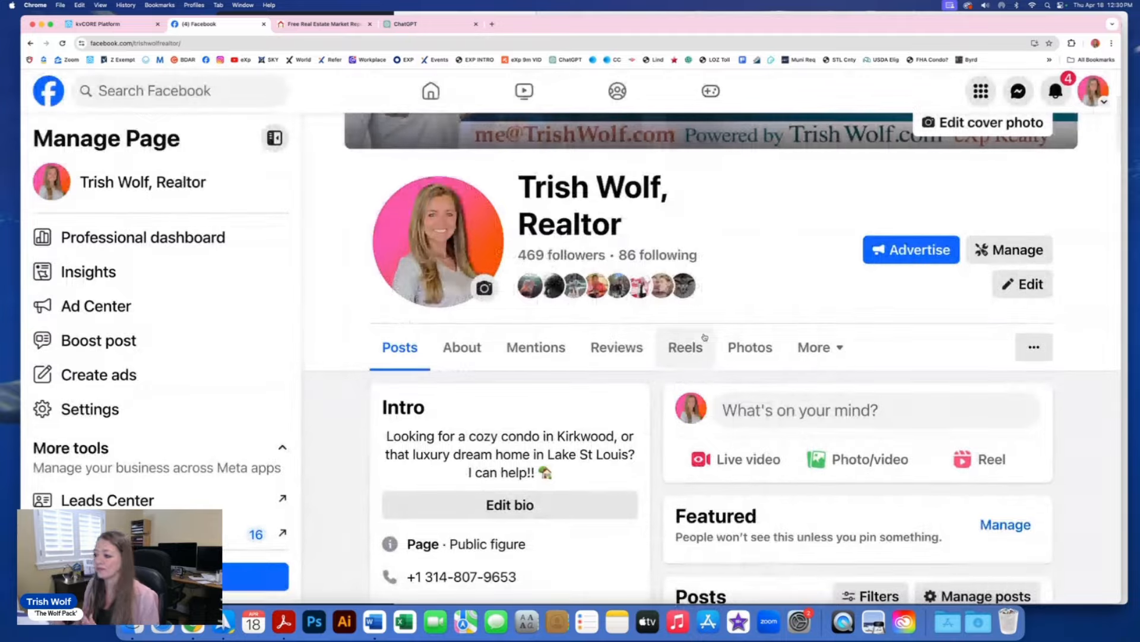
pyautogui.scroll(-2, 736, 392)
pyautogui.scroll(-8, 736, 392)
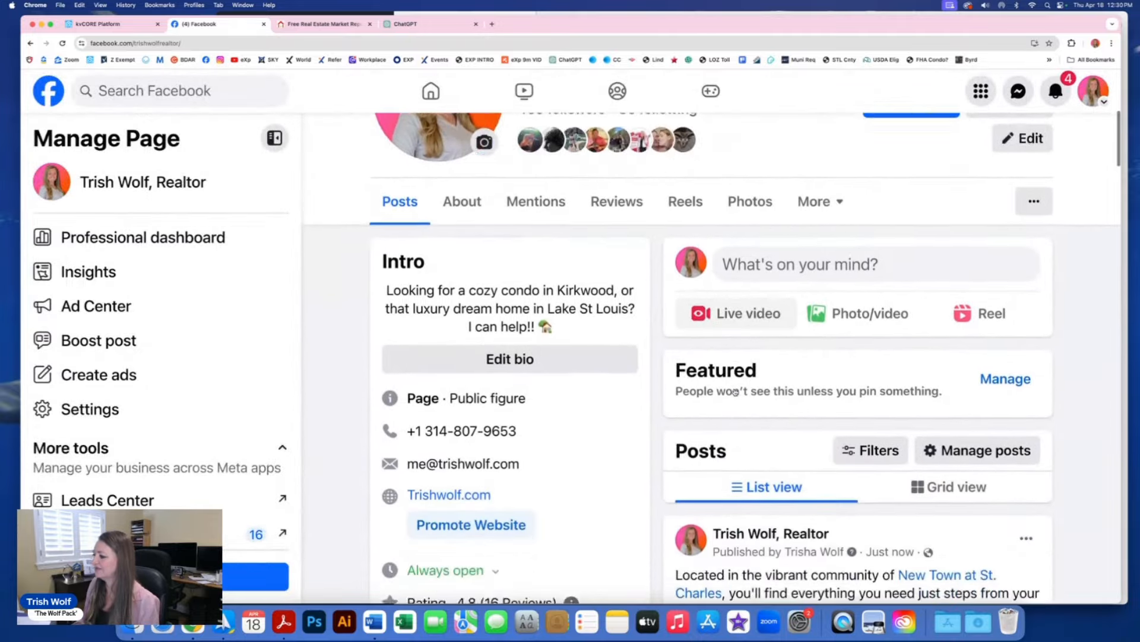
pyautogui.scroll(-2, 734, 390)
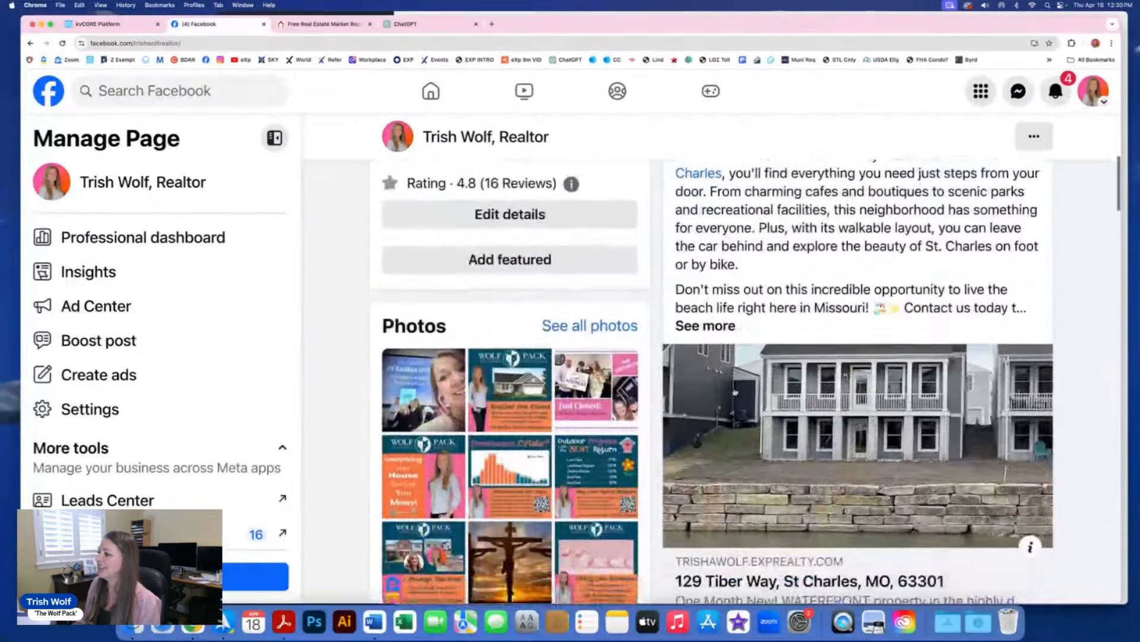
pyautogui.scroll(2, 734, 389)
pyautogui.scroll(-1, 734, 390)
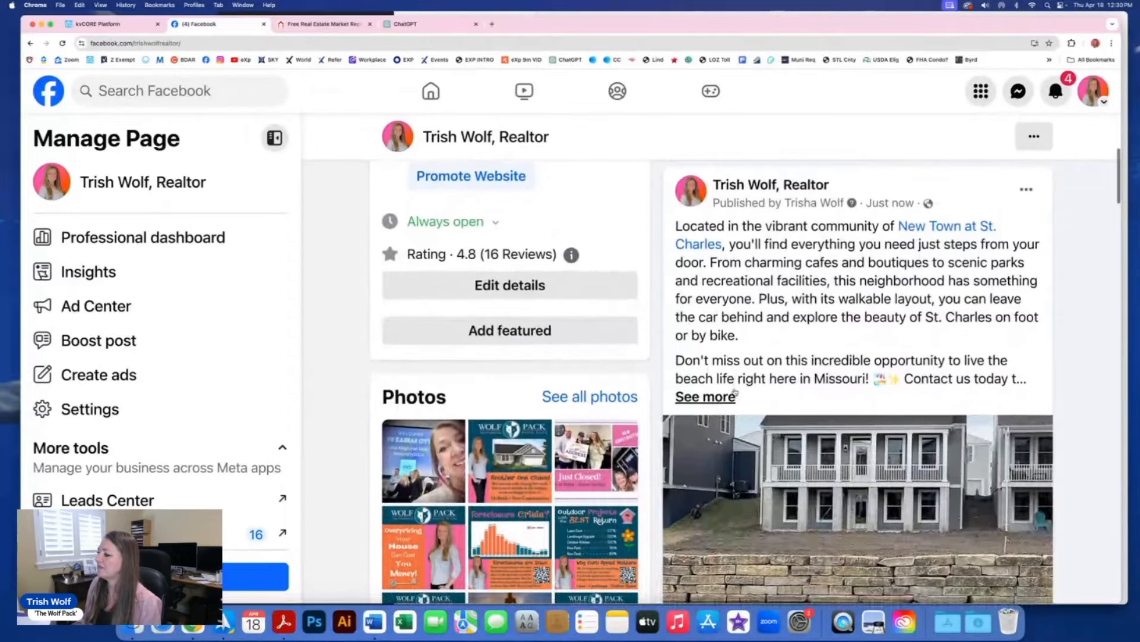
pyautogui.scroll(-4, 734, 389)
pyautogui.scroll(-5, 734, 391)
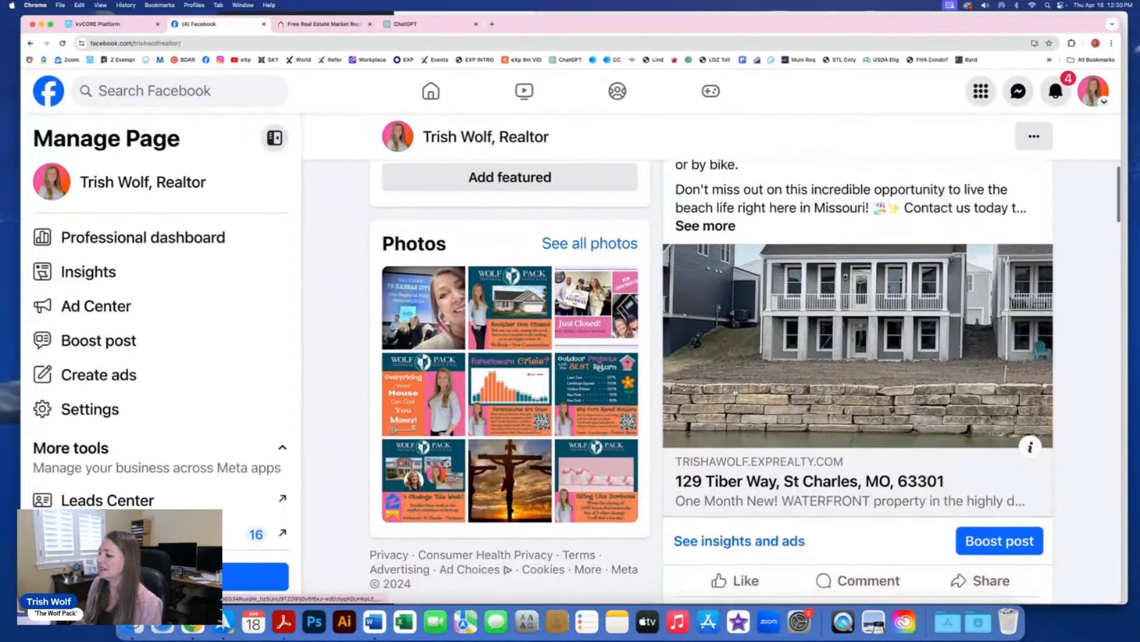
pyautogui.scroll(2, 735, 392)
pyautogui.scroll(1, 734, 392)
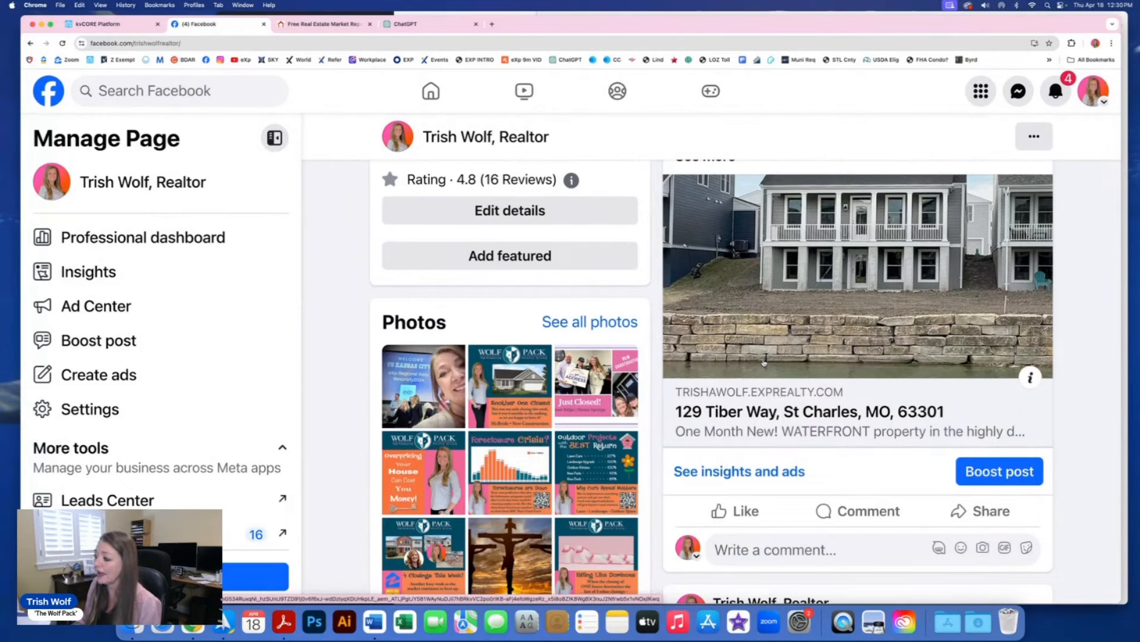
pyautogui.click(721, 365)
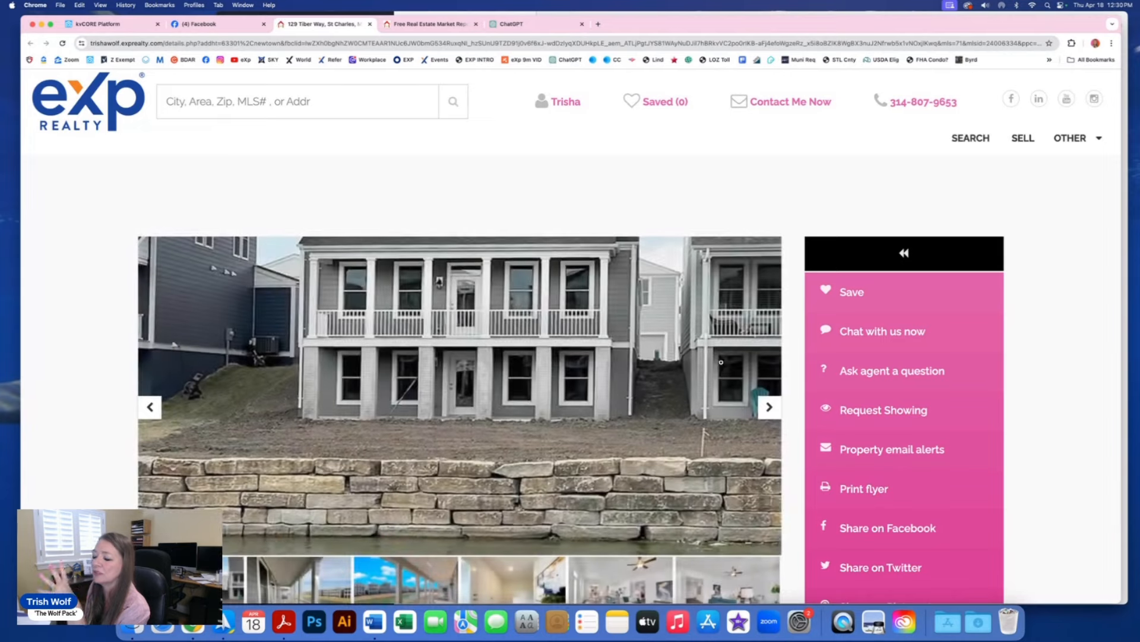
pyautogui.scroll(-3, 678, 369)
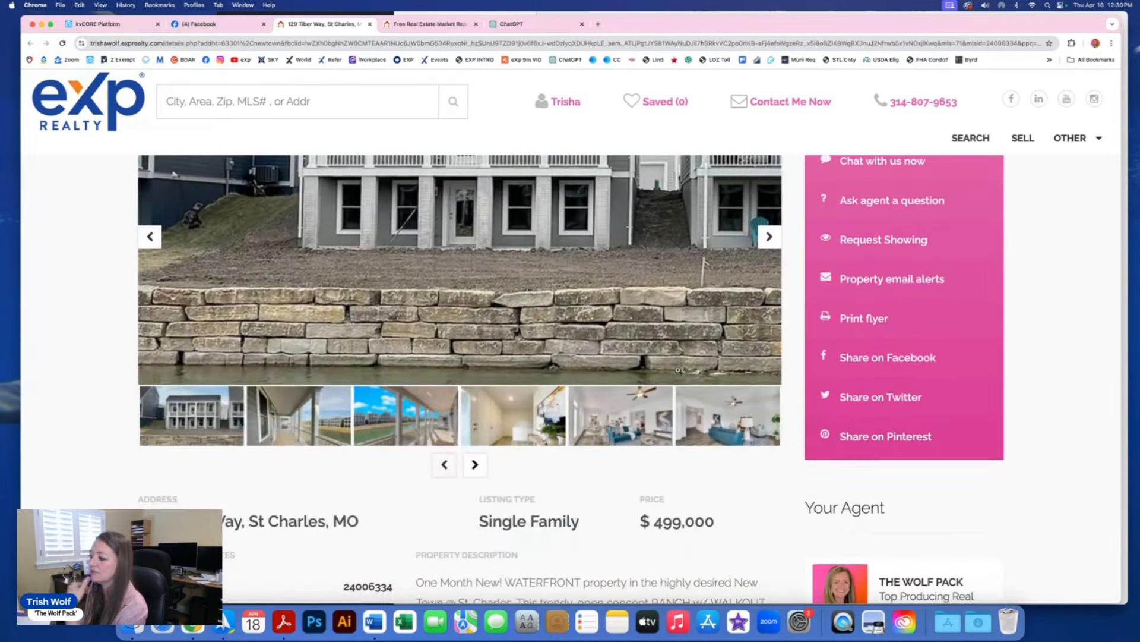
pyautogui.scroll(3, 678, 370)
pyautogui.scroll(-1, 678, 369)
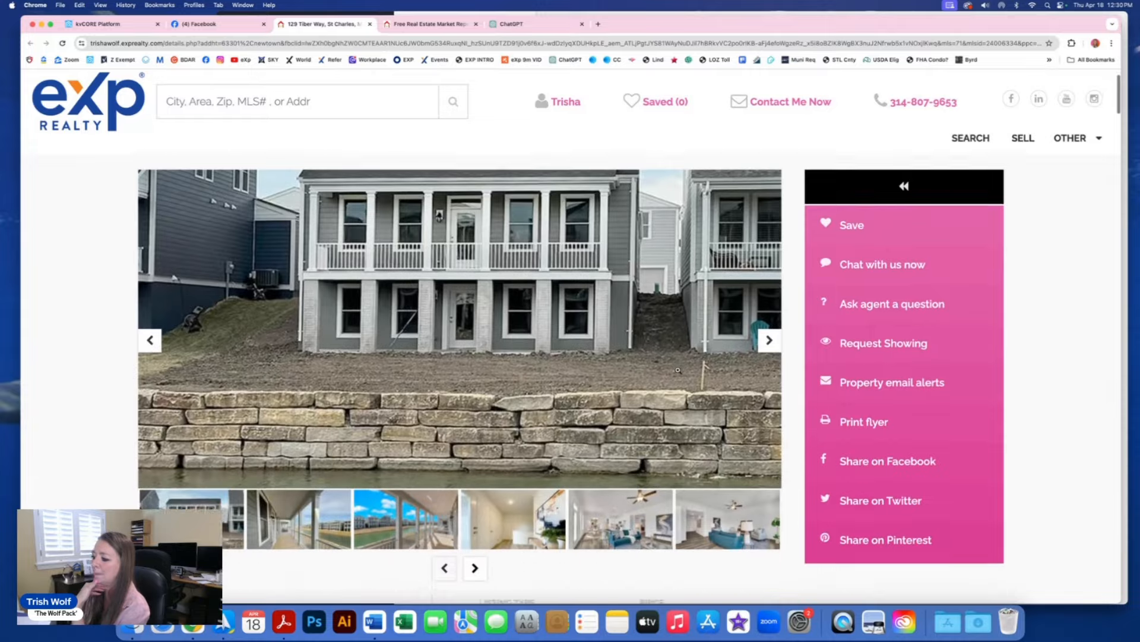
pyautogui.scroll(-3, 678, 369)
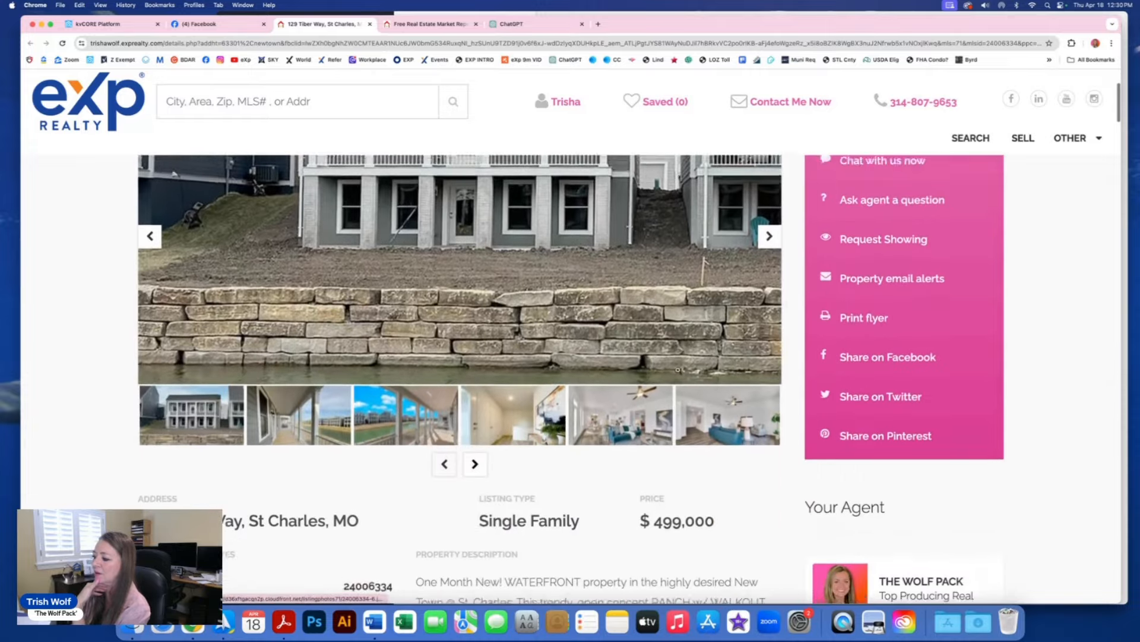
pyautogui.scroll(-10, 678, 369)
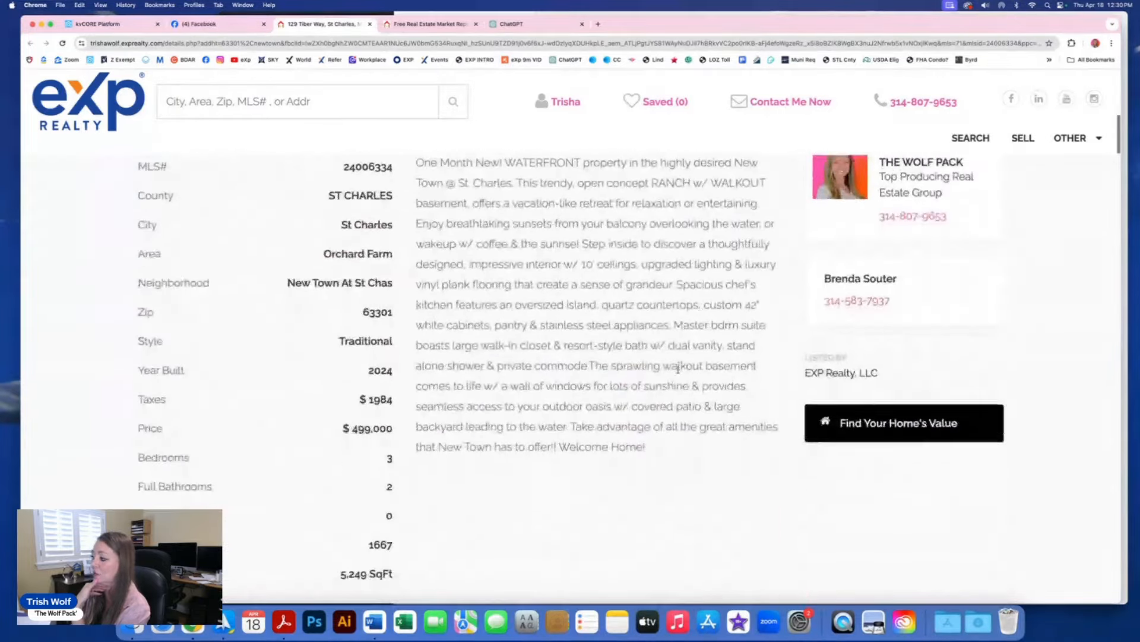
pyautogui.scroll(-4, 678, 370)
pyautogui.scroll(5, 679, 371)
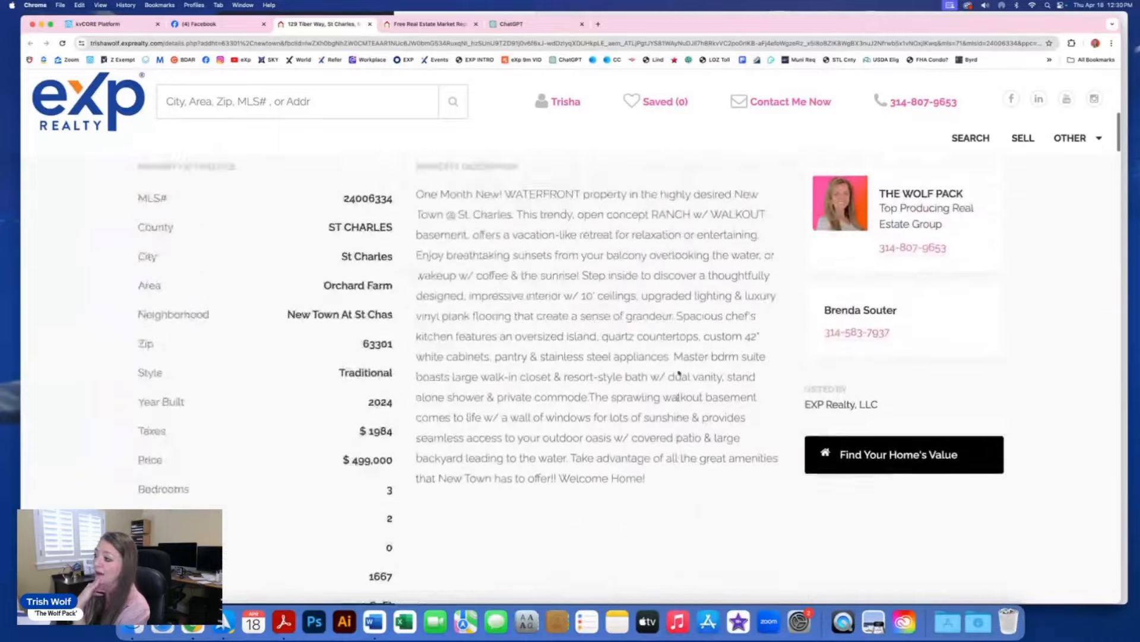
pyautogui.scroll(8, 679, 372)
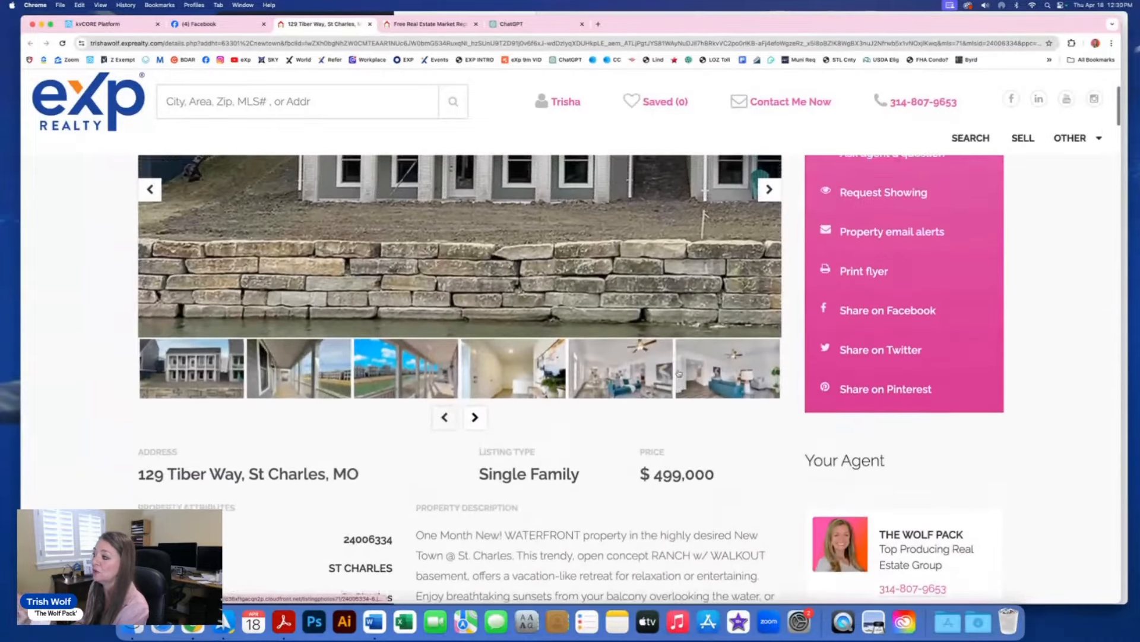
pyautogui.scroll(5, 679, 372)
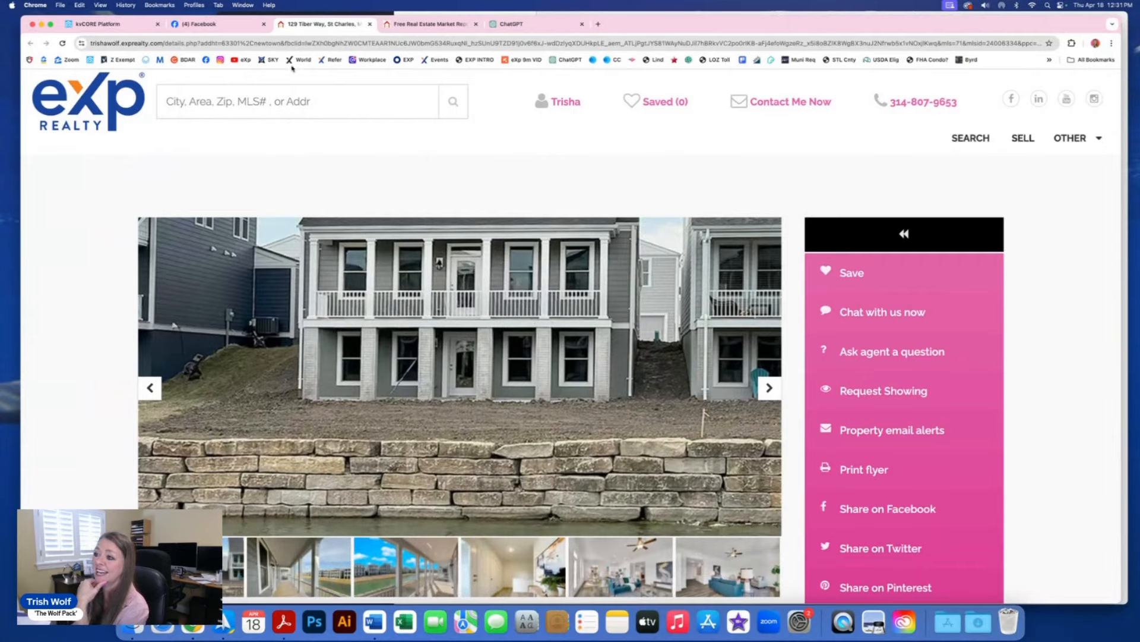
pyautogui.click(203, 26)
# Step: Return to kvCORE and open All Contacts, showing 4,246 contacts
pyautogui.click(130, 28)
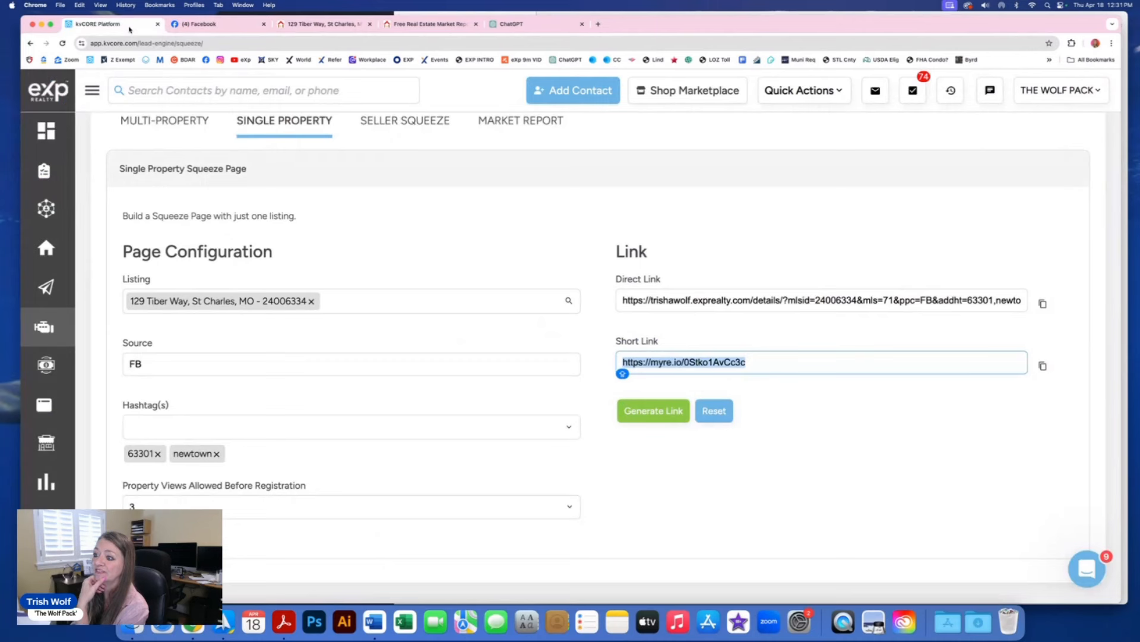
pyautogui.moveTo(44, 347)
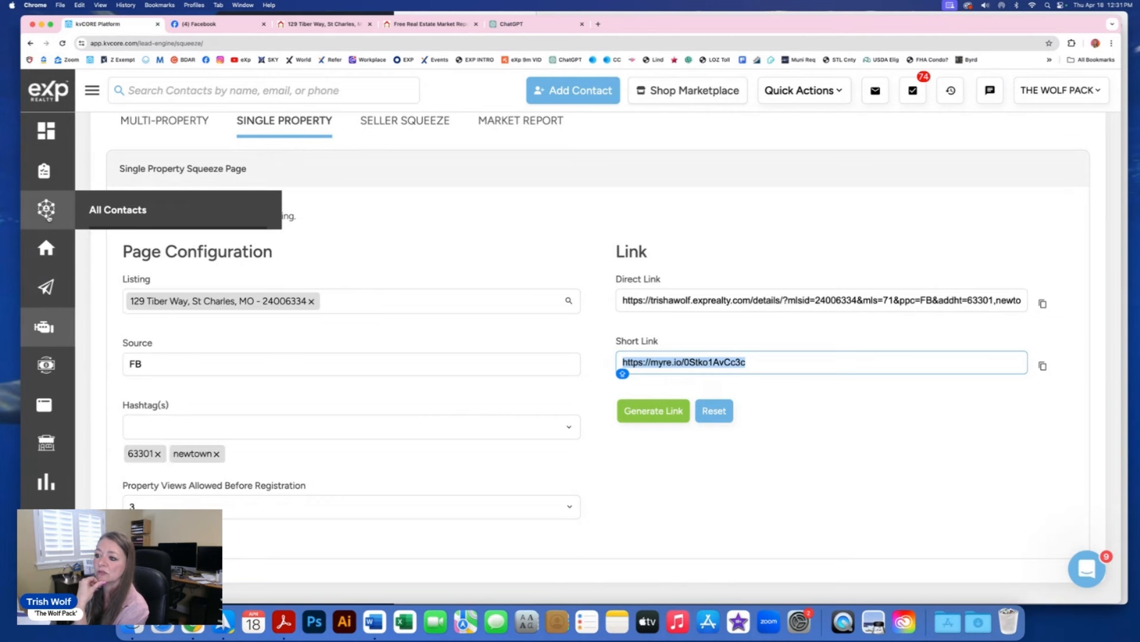
pyautogui.click(46, 208)
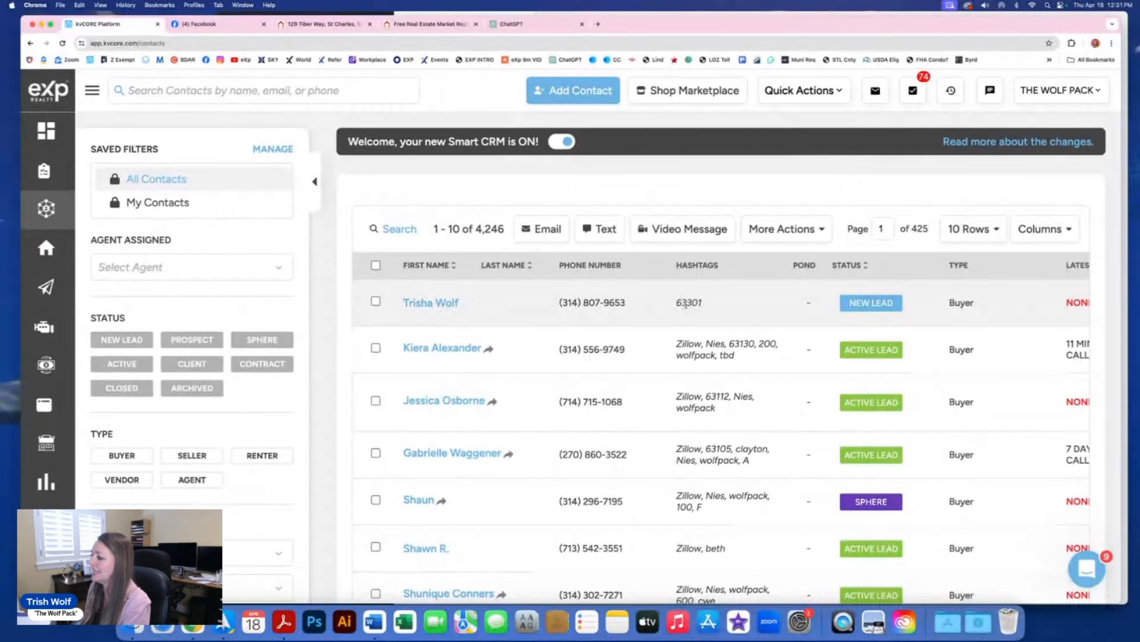
# Step: Open the newest lead's contact record at the top of the list
pyautogui.click(441, 303)
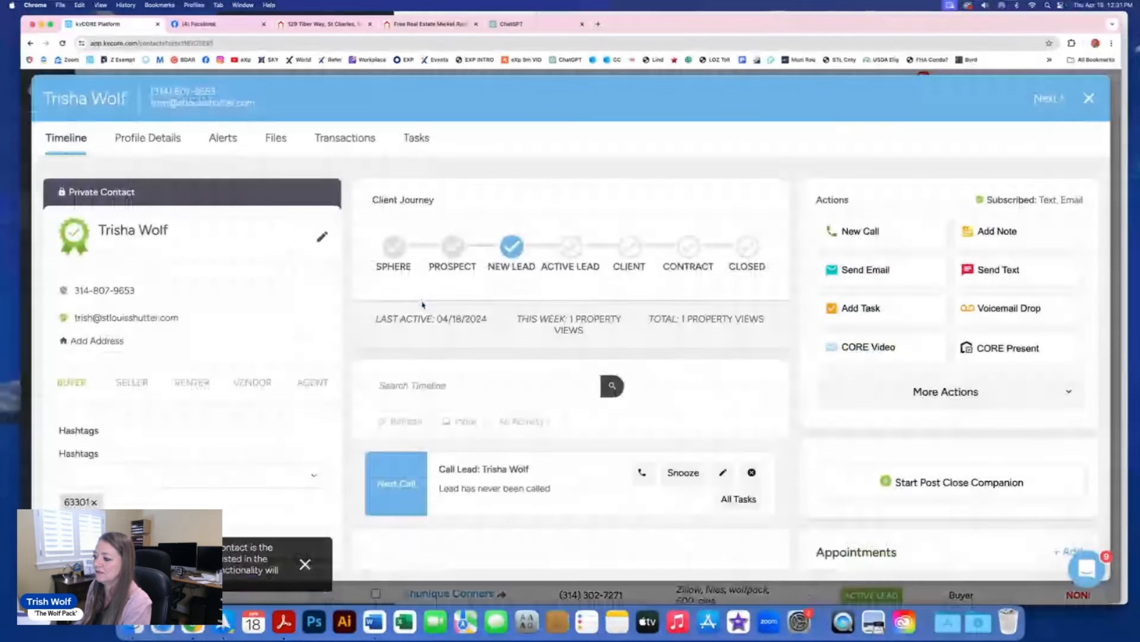
pyautogui.scroll(-2, 281, 334)
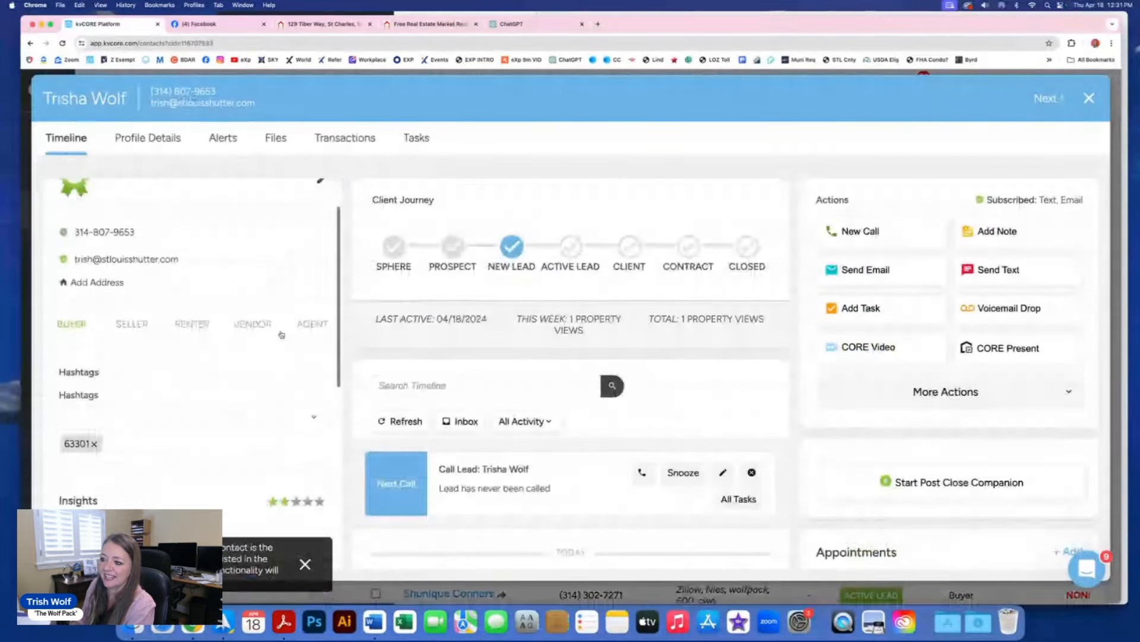
pyautogui.scroll(-1, 282, 335)
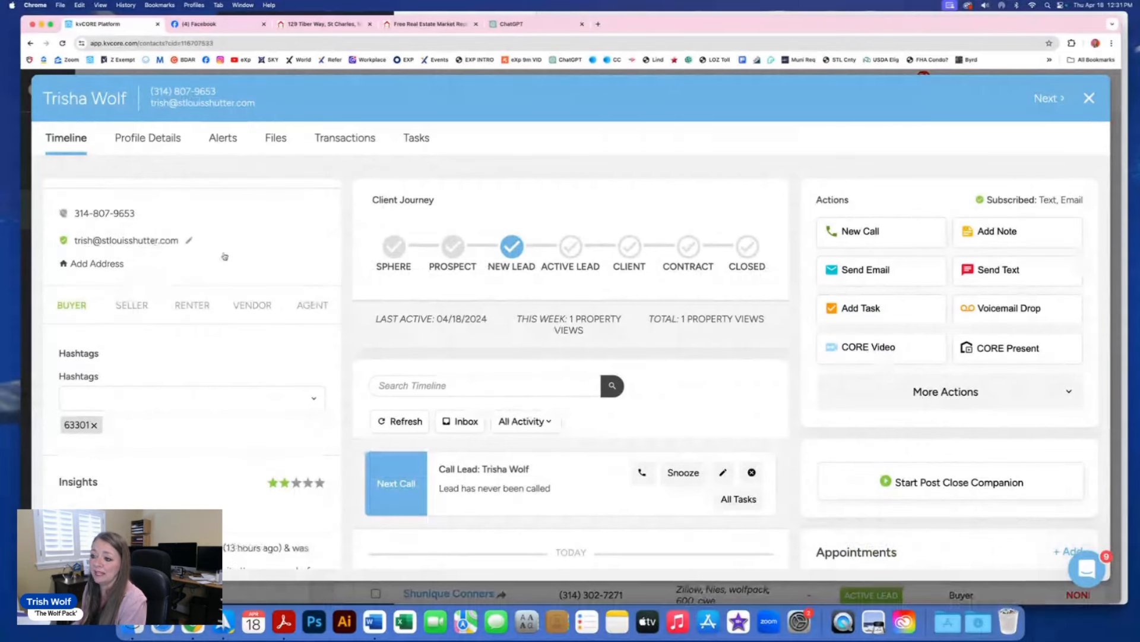
pyautogui.scroll(2, 225, 257)
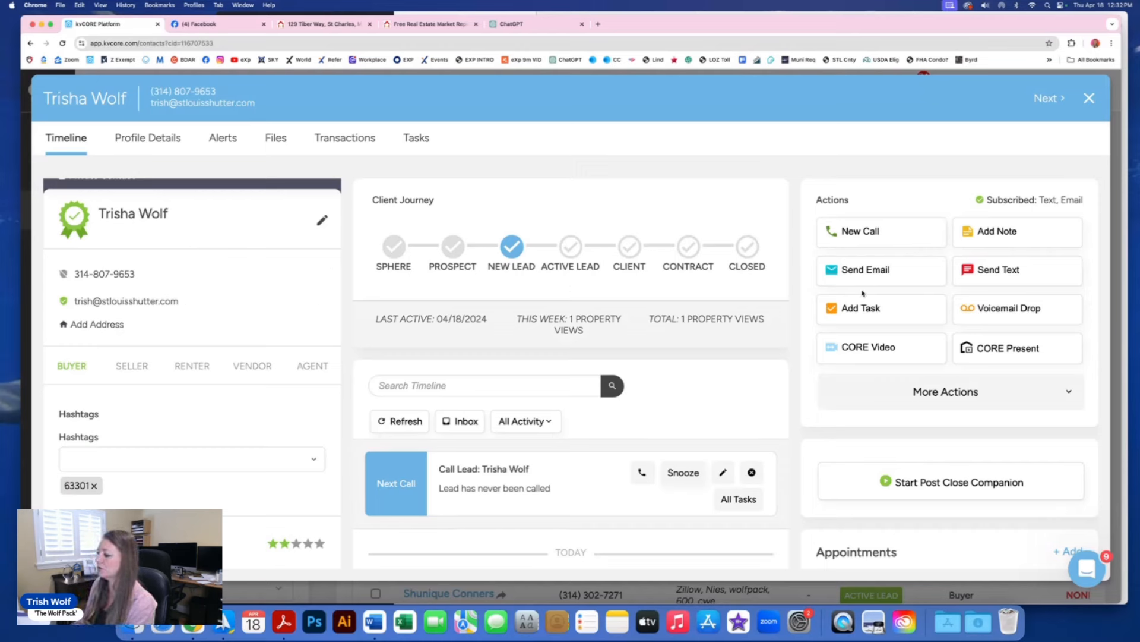
# Step: Run Find on Facebook from the contact's More Actions communication options
pyautogui.click(941, 393)
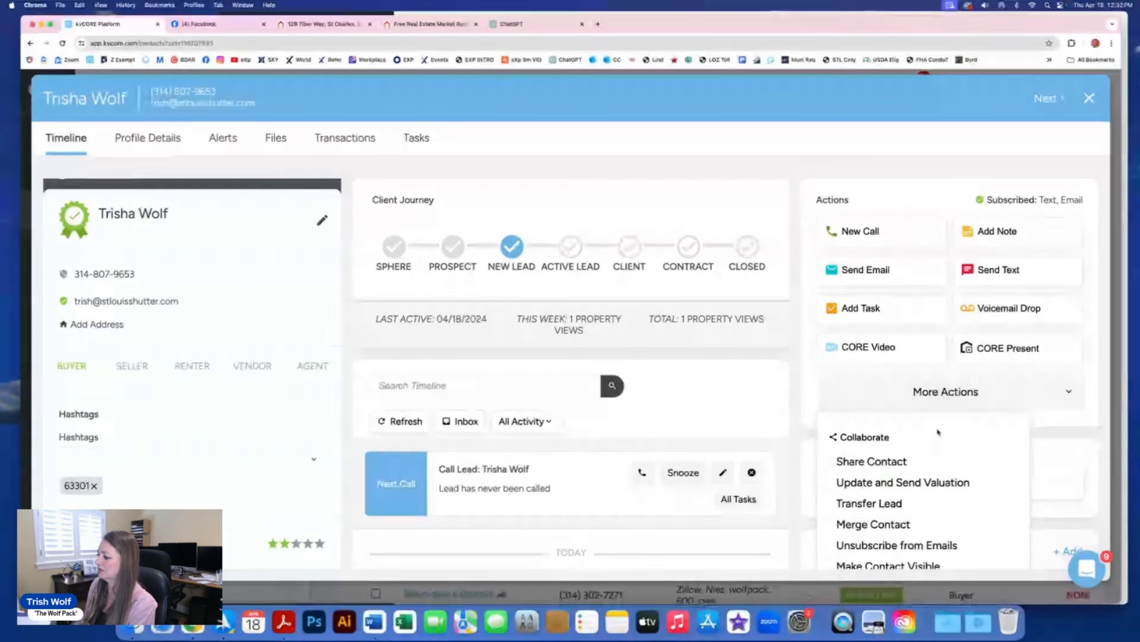
pyautogui.scroll(-4, 937, 433)
pyautogui.scroll(-2, 932, 430)
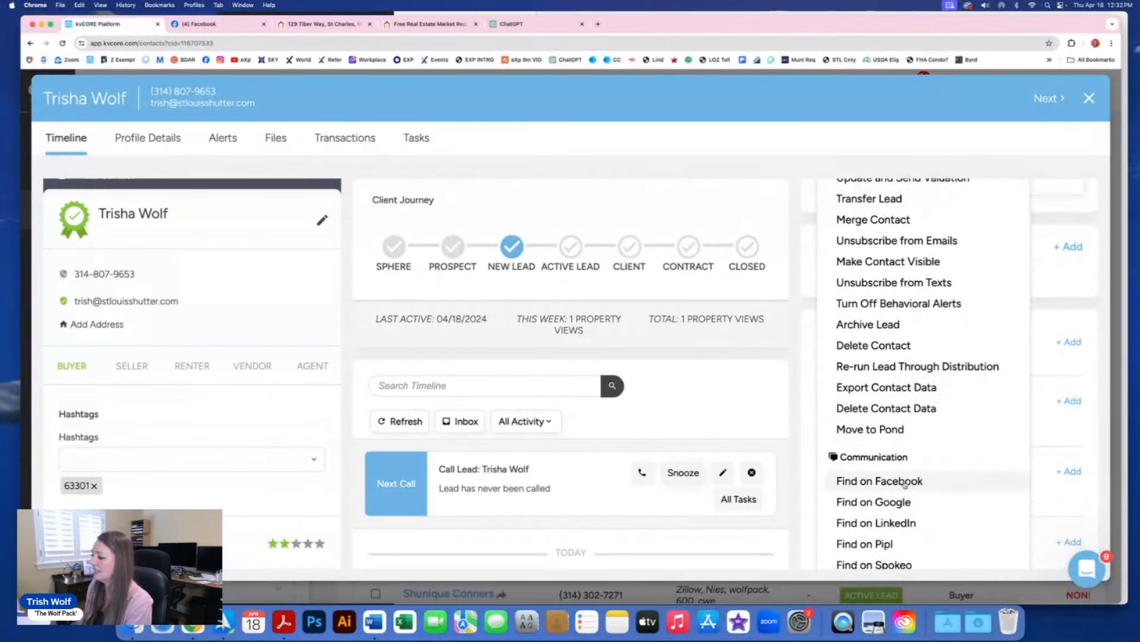
pyautogui.scroll(-1, 905, 484)
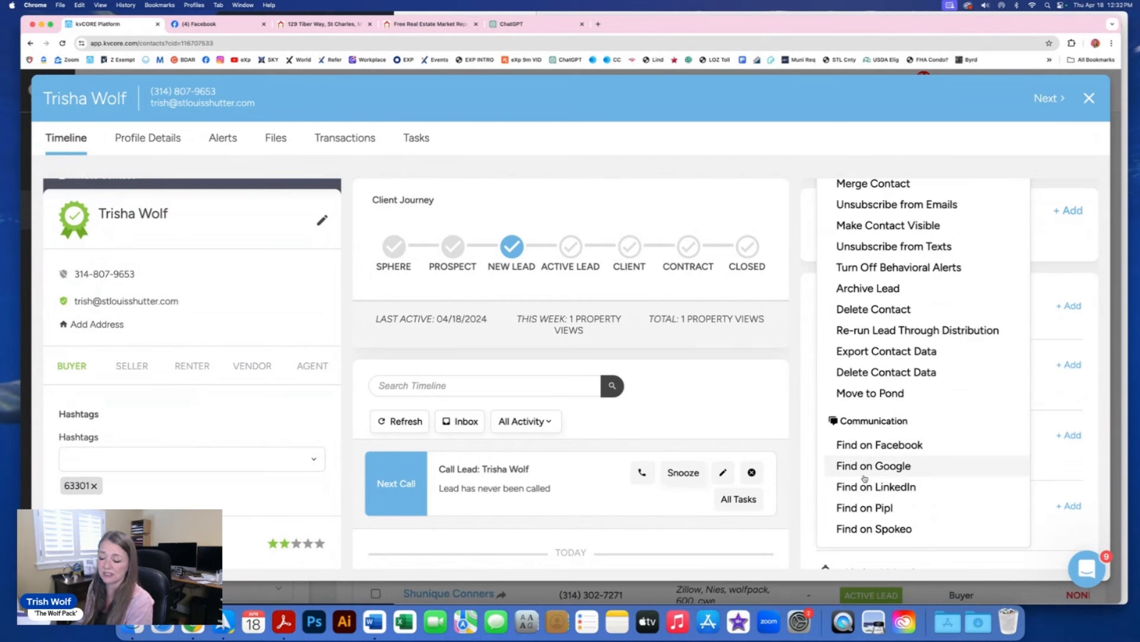
pyautogui.click(887, 448)
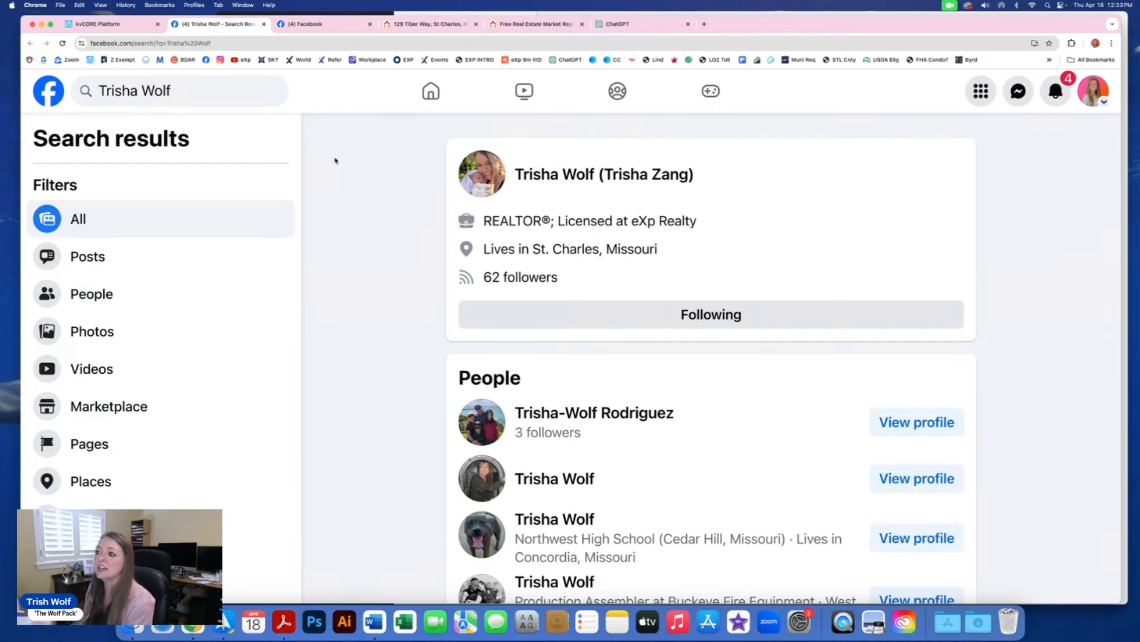
# Step: Leave the Facebook search results and return to the lead's kvCORE contact record
pyautogui.click(98, 23)
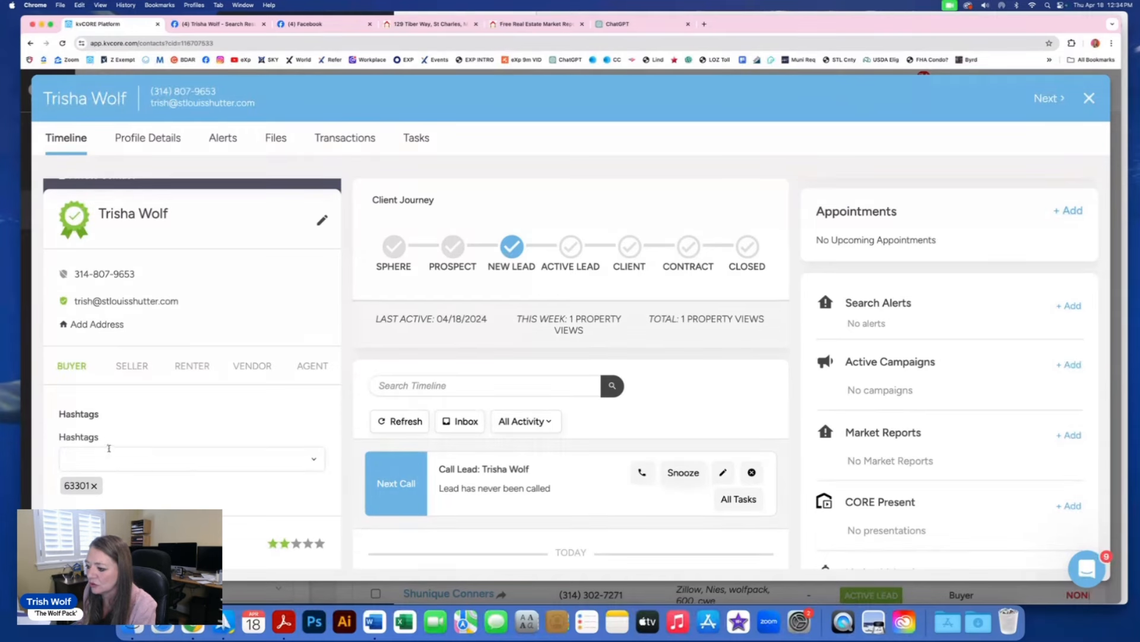
# Step: Read kvCORE's pinned 'Did you get my video?' email in Spark
pyautogui.click(224, 623)
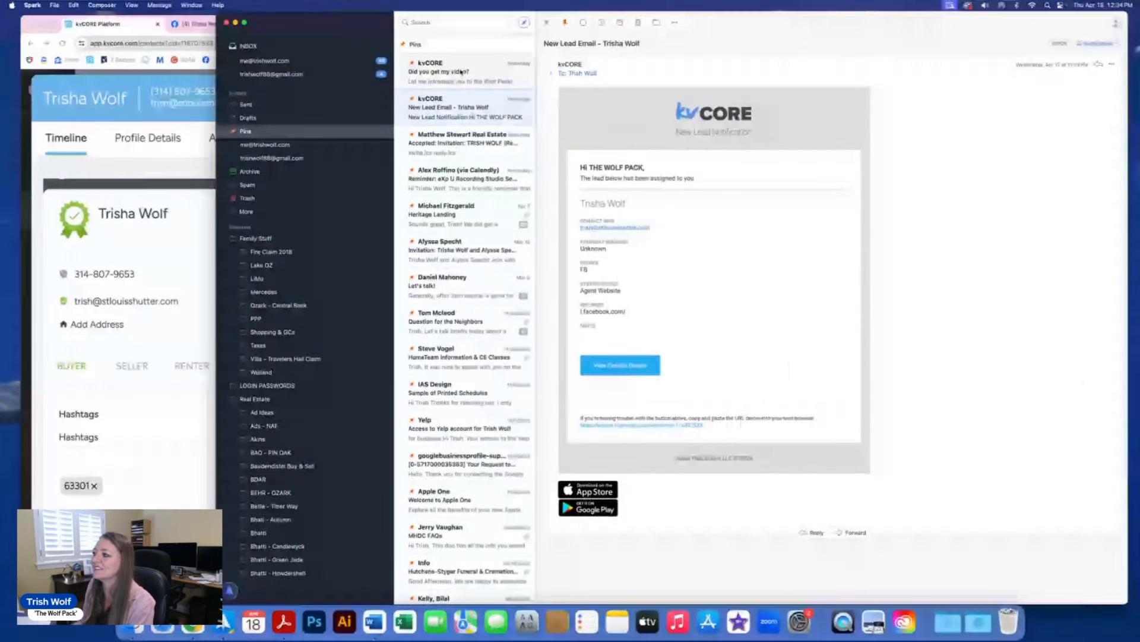
pyautogui.click(461, 71)
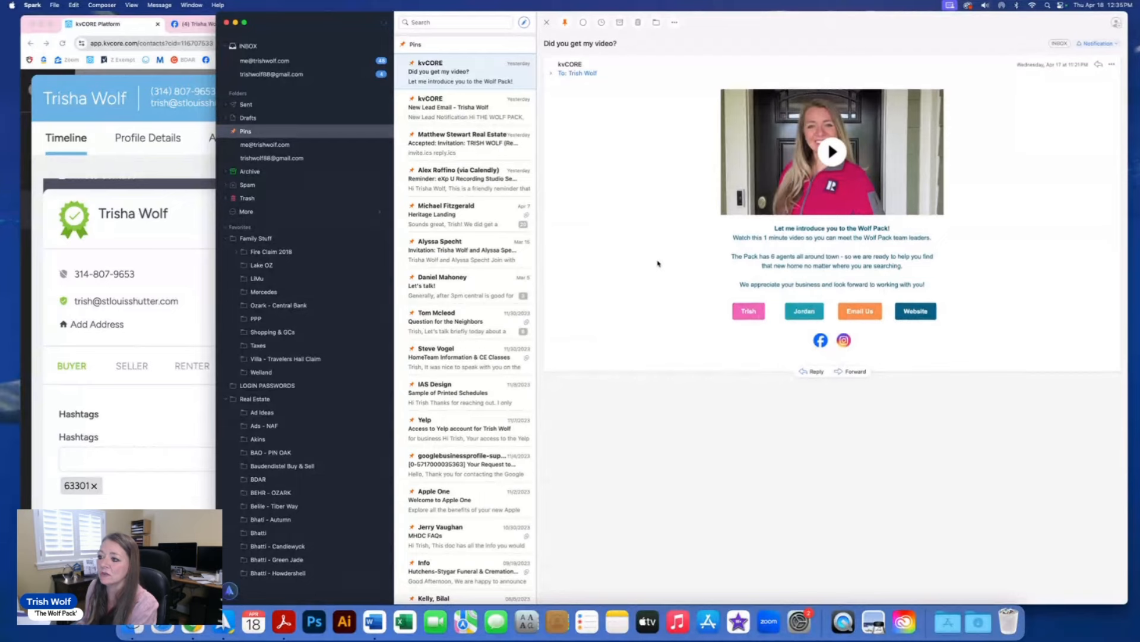
# Step: Close the lead's contact record and tick select-all for the first page of contacts
pyautogui.click(169, 169)
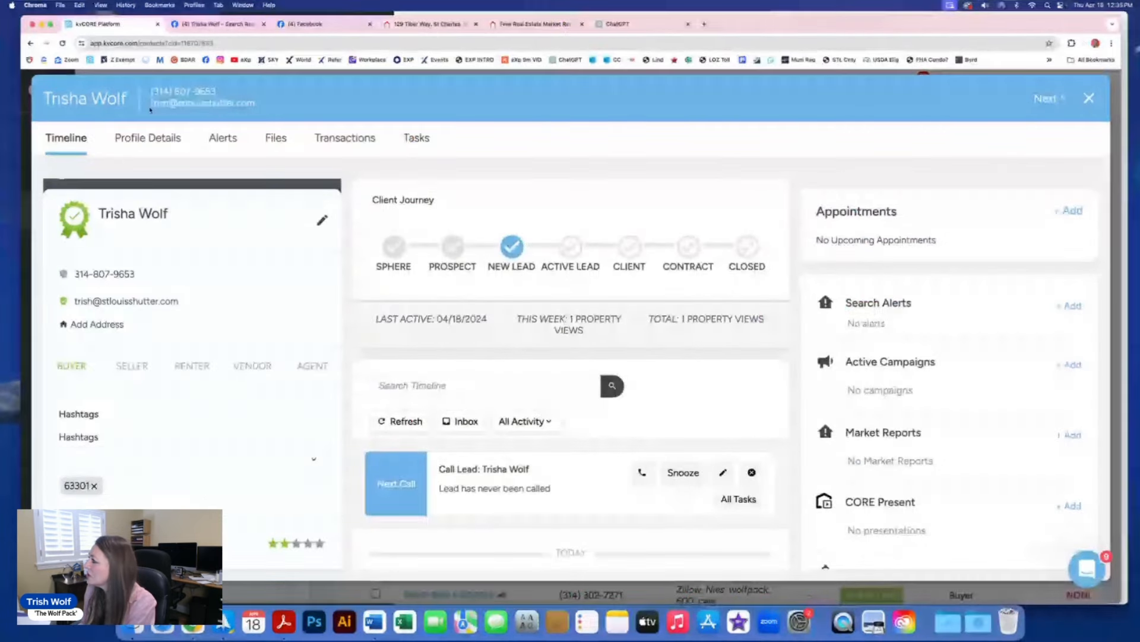
pyautogui.click(1089, 98)
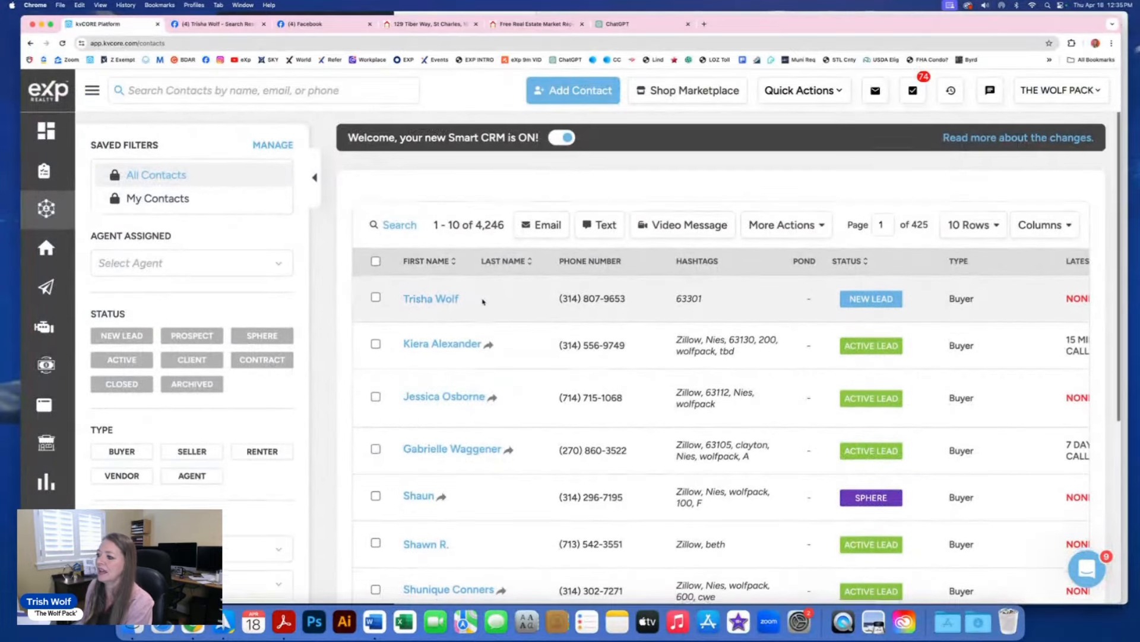
pyautogui.scroll(-1, 483, 300)
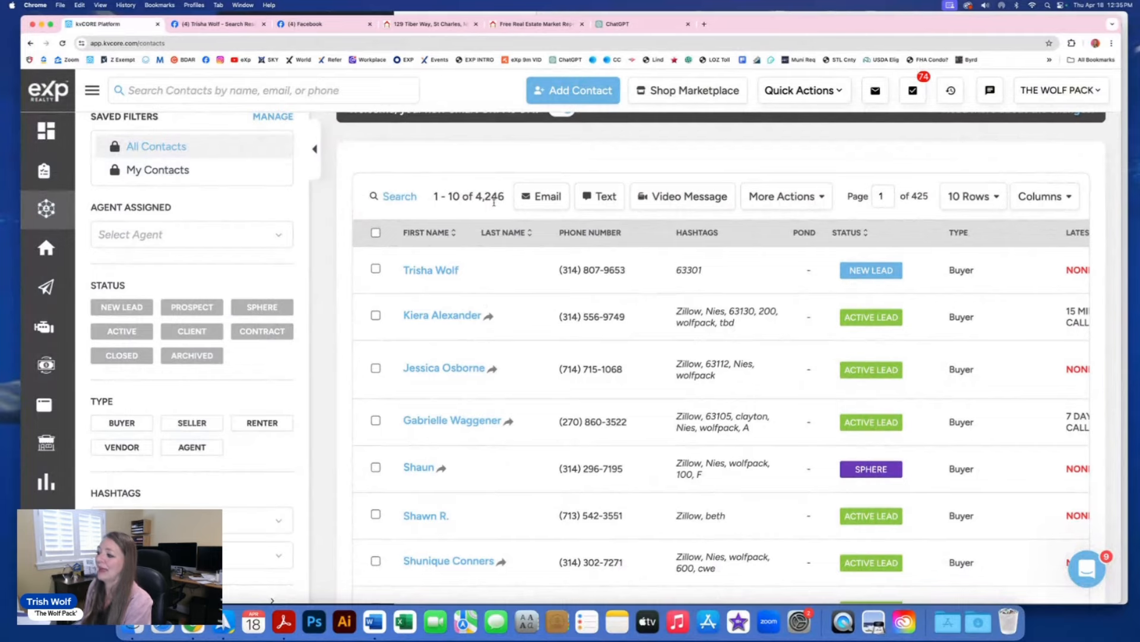
pyautogui.scroll(-2, 477, 256)
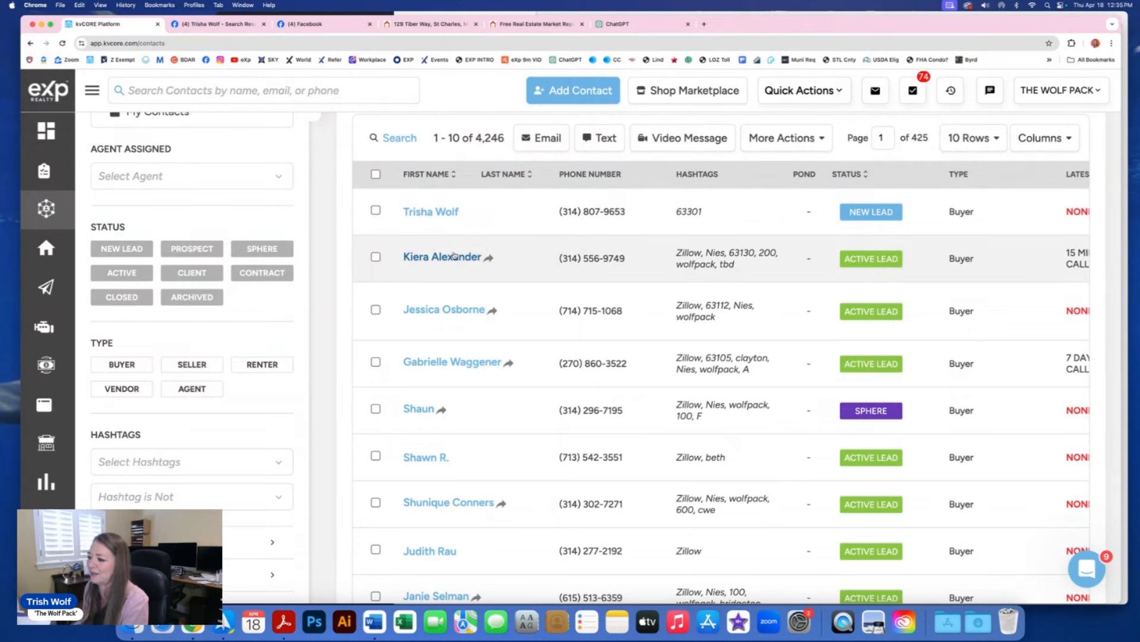
pyautogui.scroll(1, 455, 255)
pyautogui.scroll(-2, 455, 255)
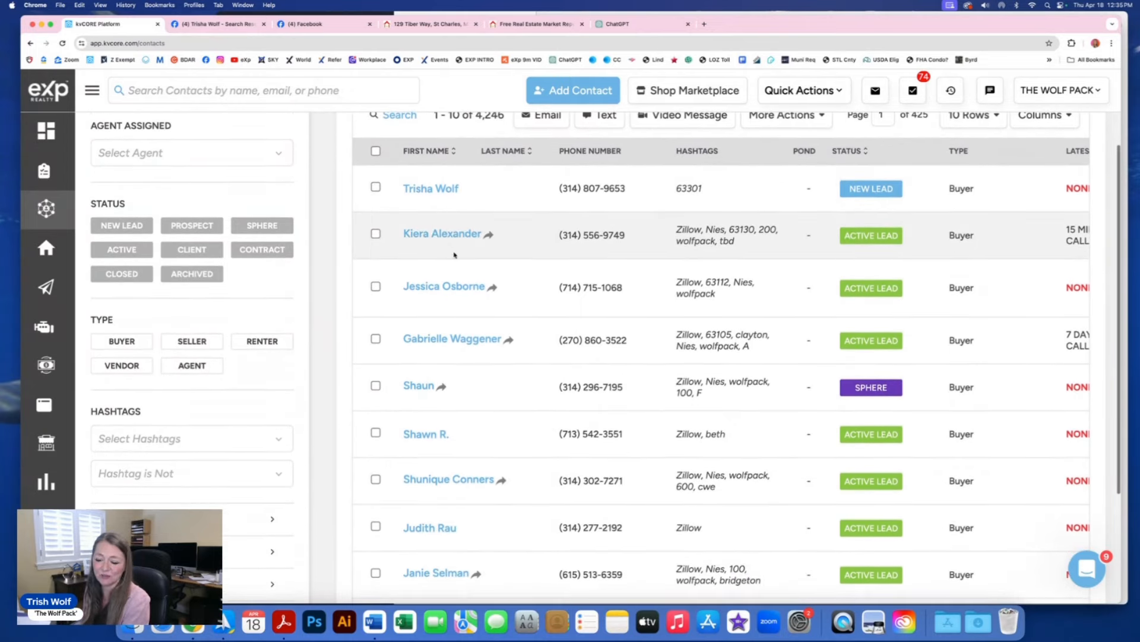
pyautogui.scroll(2, 454, 256)
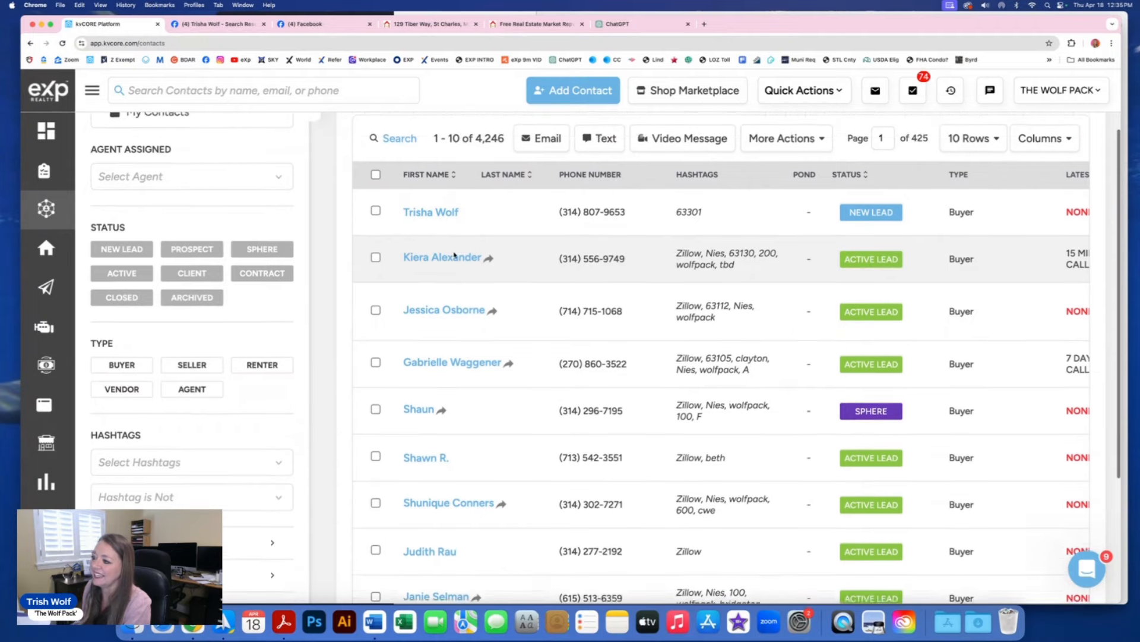
pyautogui.click(376, 190)
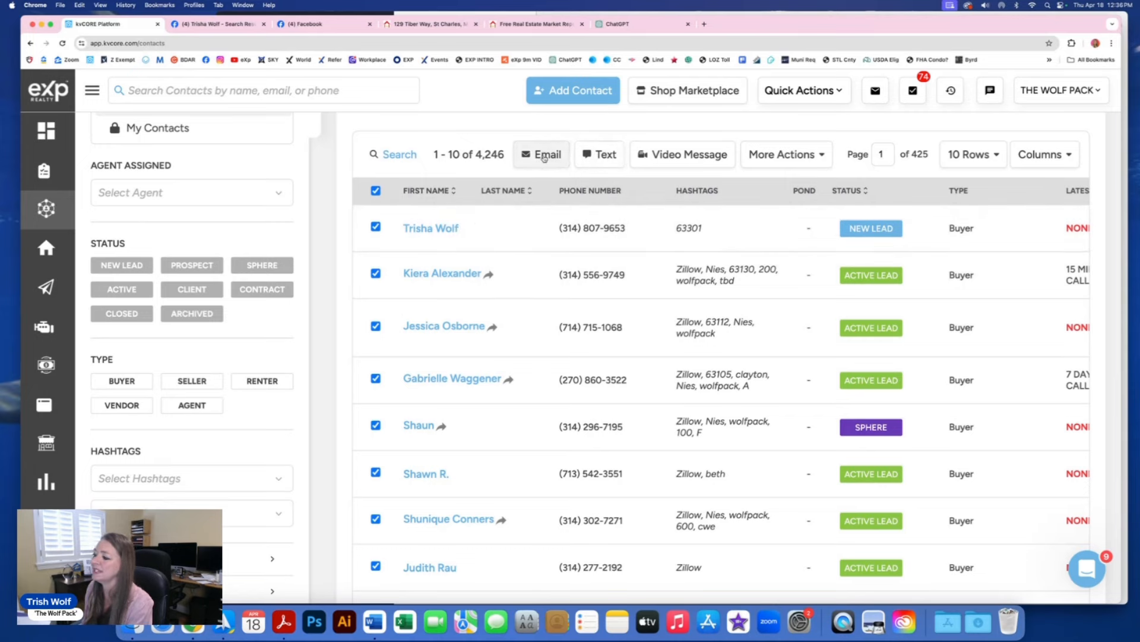
# Step: Generate a Smart Assistant welcome text using the {lead_full_name} merge tag for the selected contacts
pyautogui.click(603, 158)
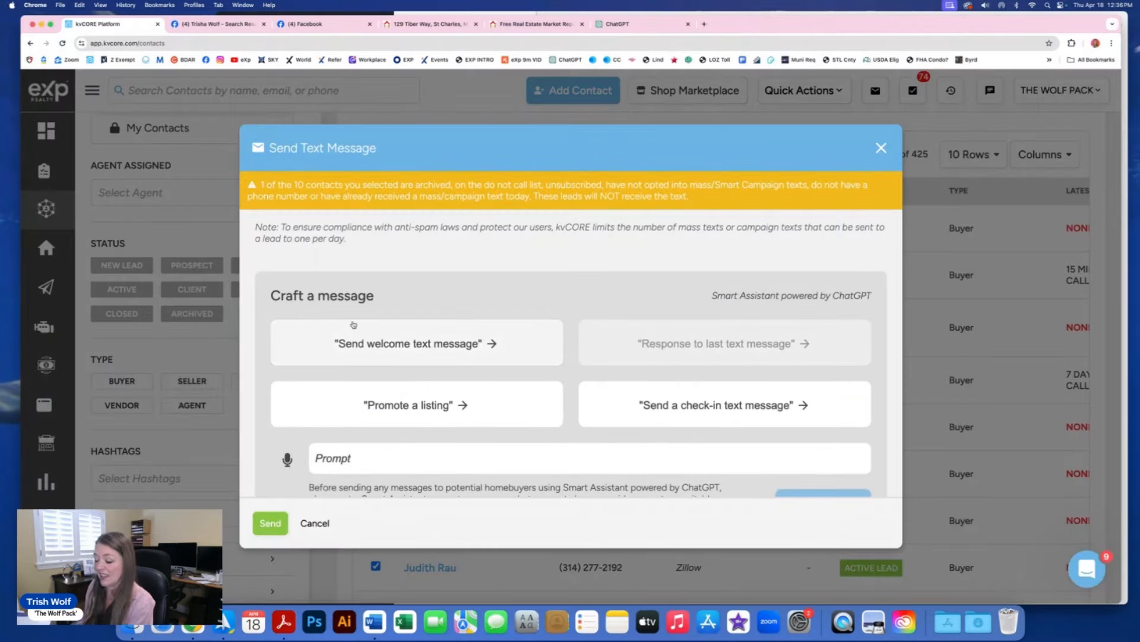
pyautogui.scroll(-5, 403, 373)
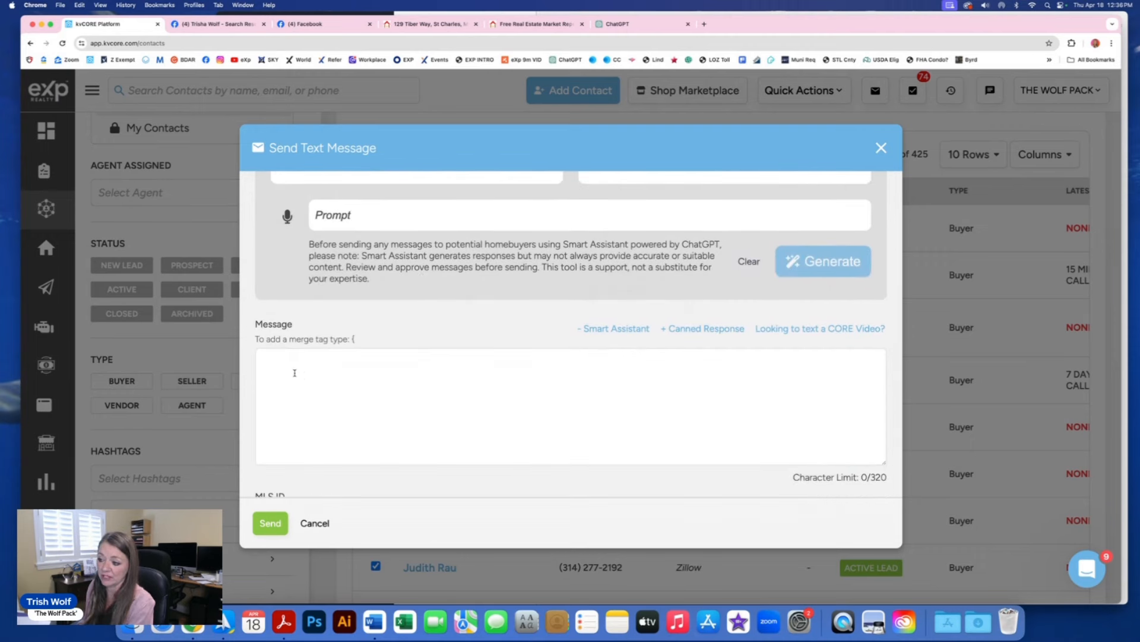
pyautogui.scroll(3, 312, 374)
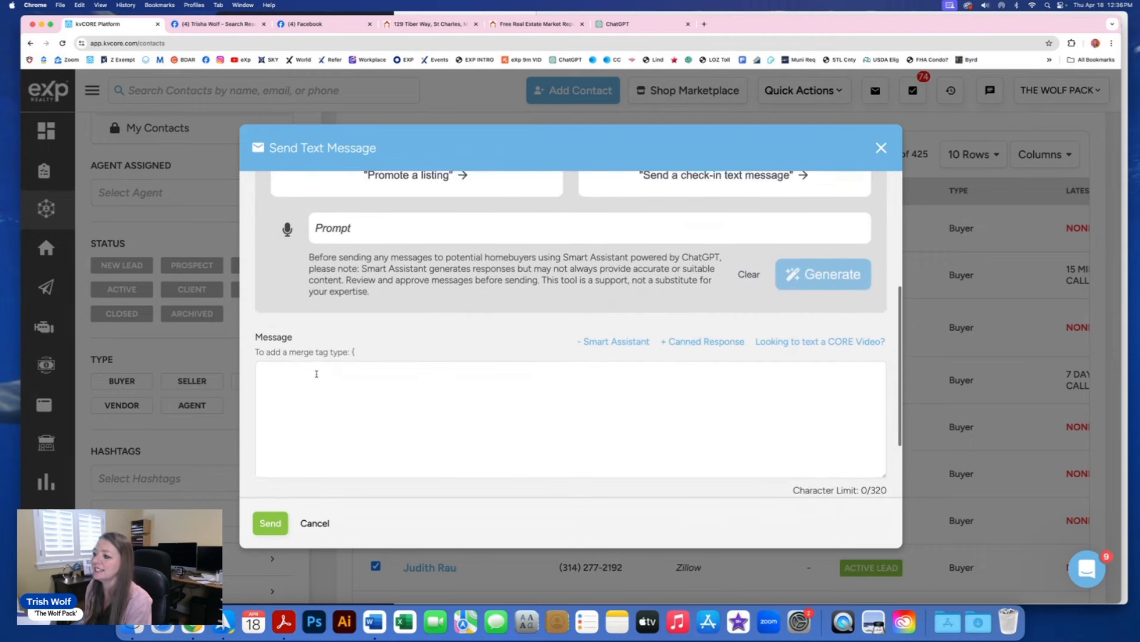
pyautogui.scroll(1, 317, 376)
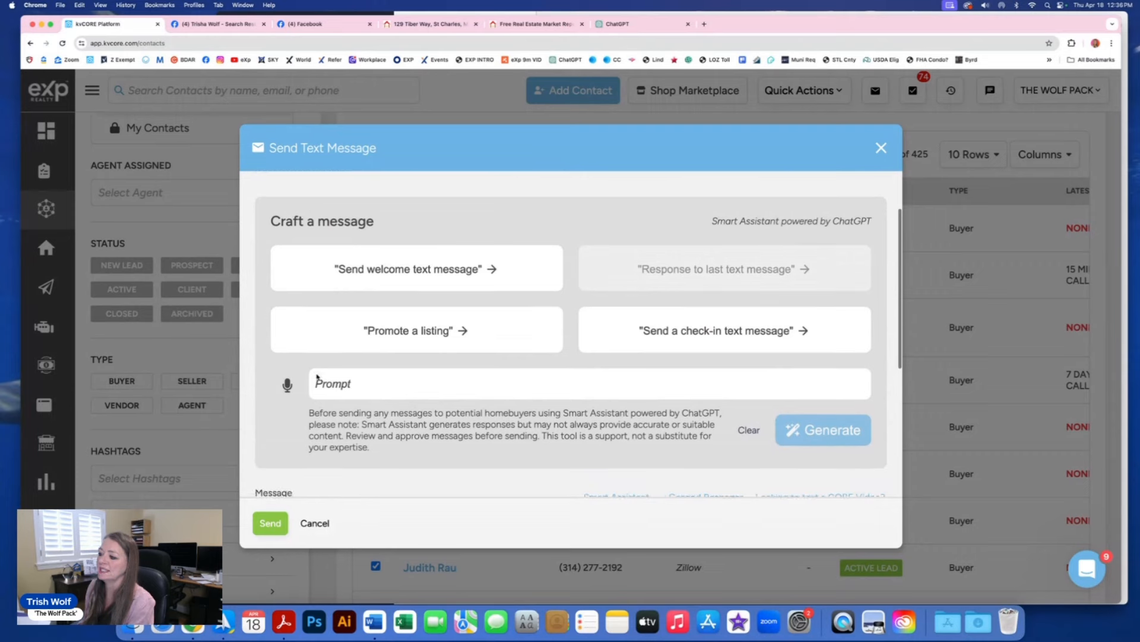
pyautogui.click(413, 269)
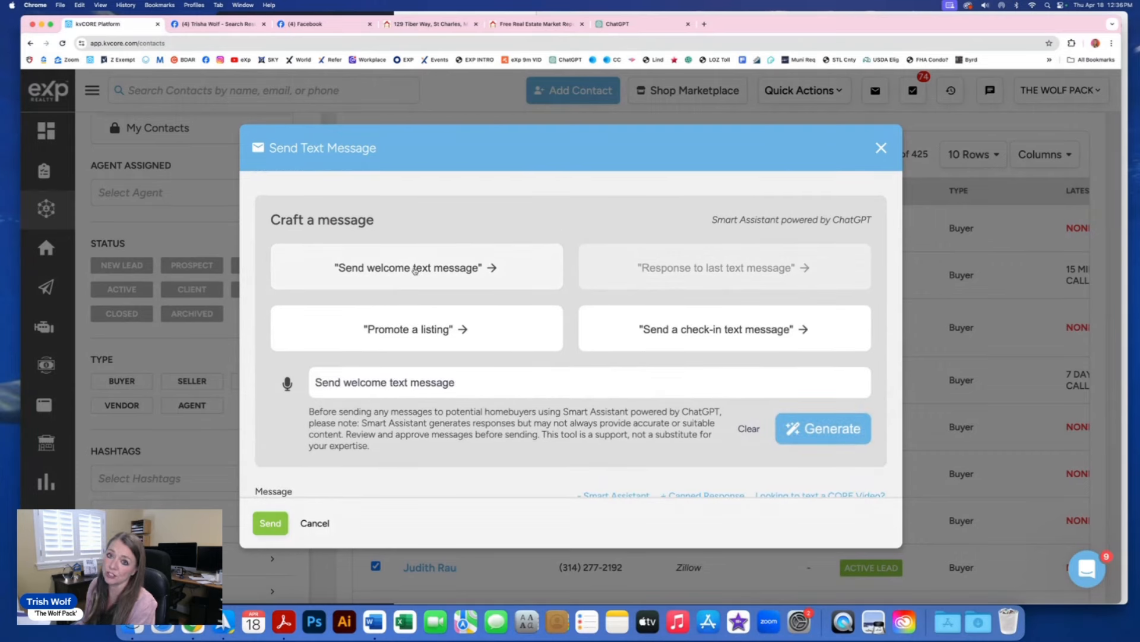
pyautogui.click(822, 429)
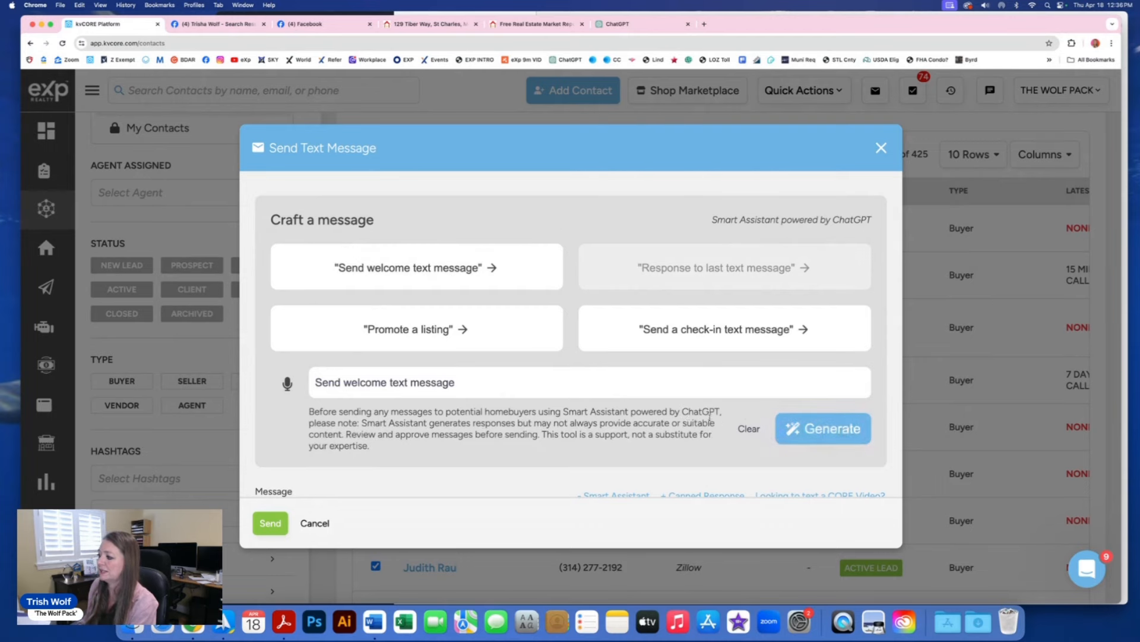
pyautogui.scroll(-3, 687, 415)
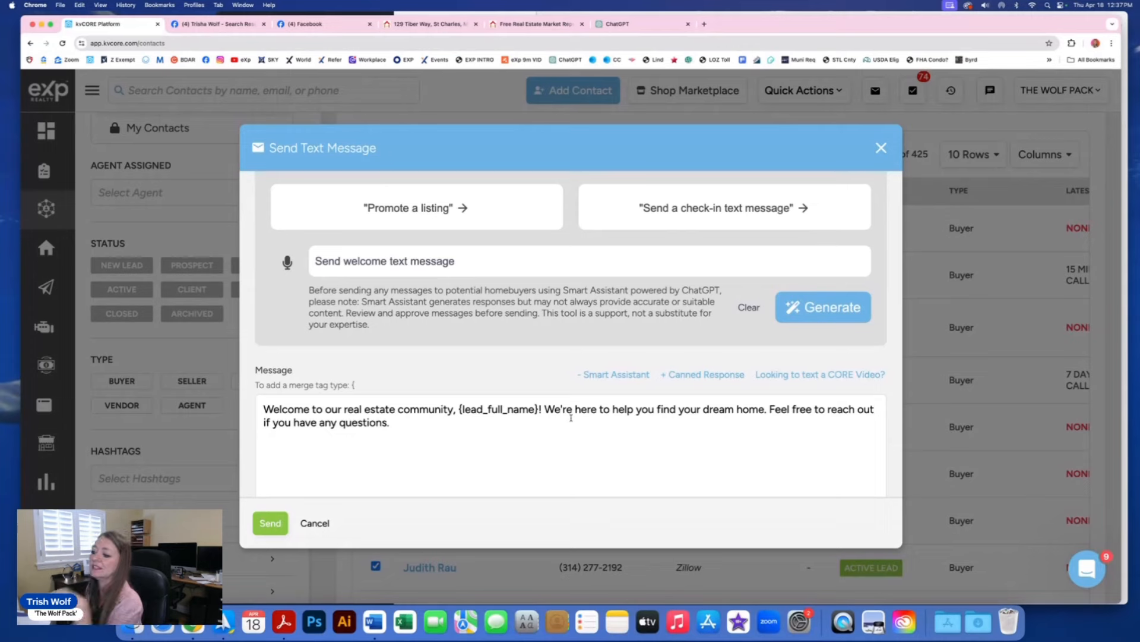
pyautogui.click(541, 411)
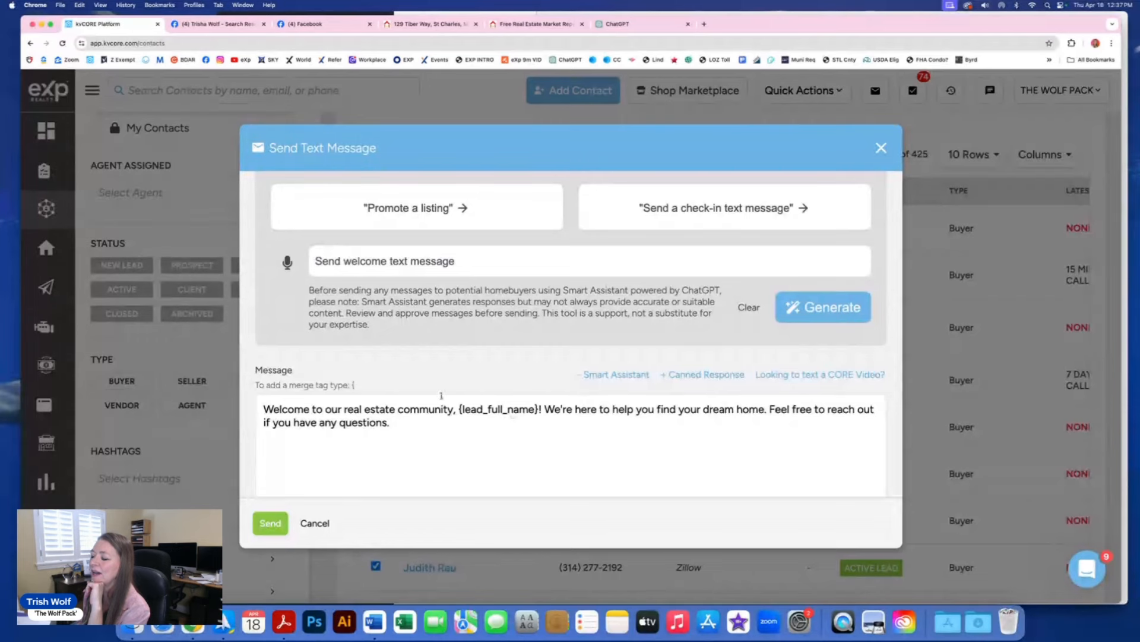
pyautogui.scroll(1, 478, 291)
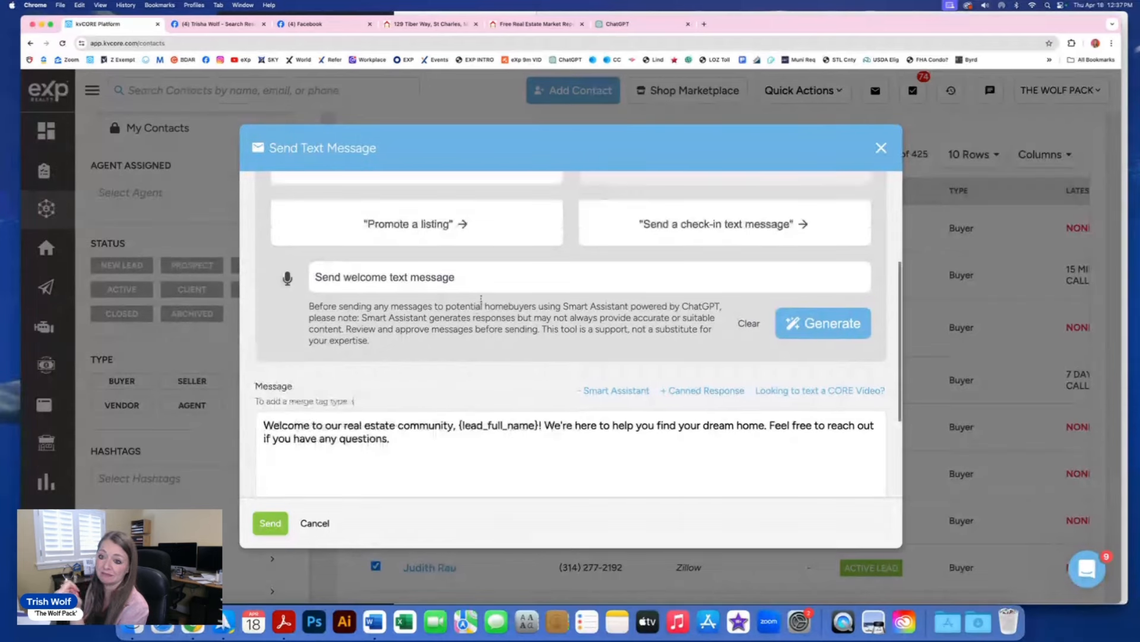
pyautogui.scroll(1, 481, 299)
pyautogui.scroll(1, 481, 299)
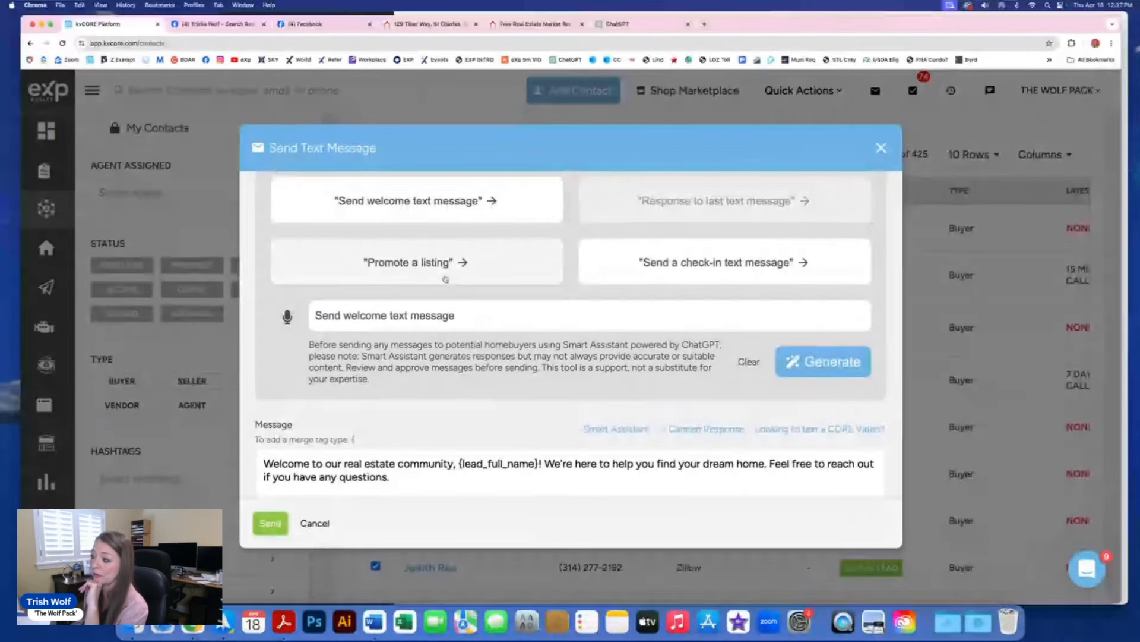
# Step: Switch the prompt to 'Promote a listing' and attach MLS ID 24006334
pyautogui.click(422, 264)
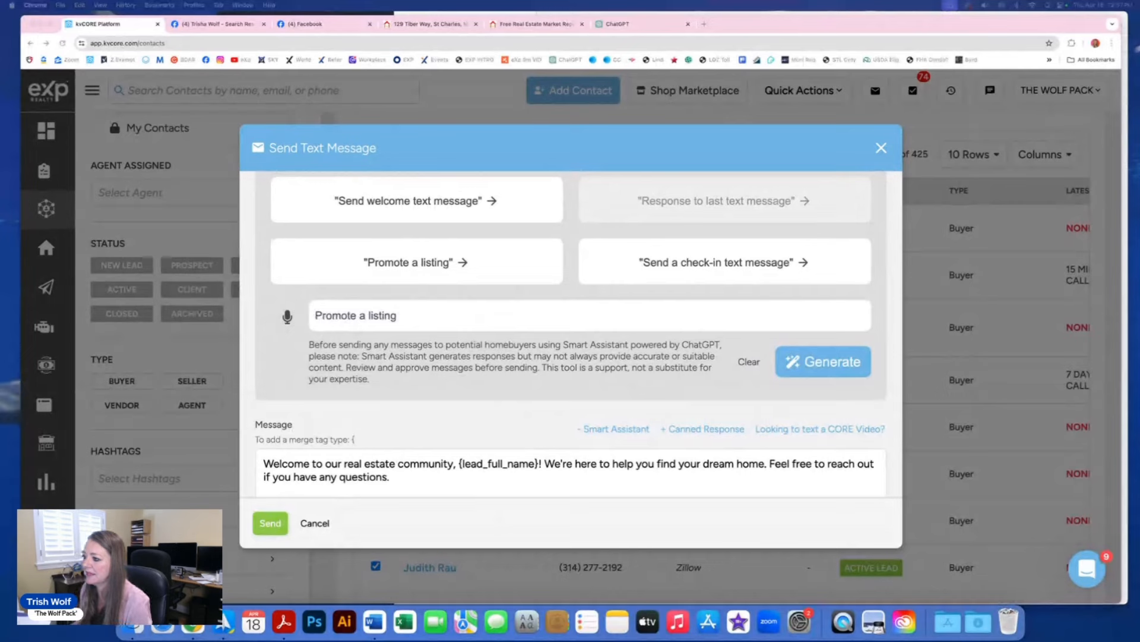
pyautogui.scroll(-3, 438, 413)
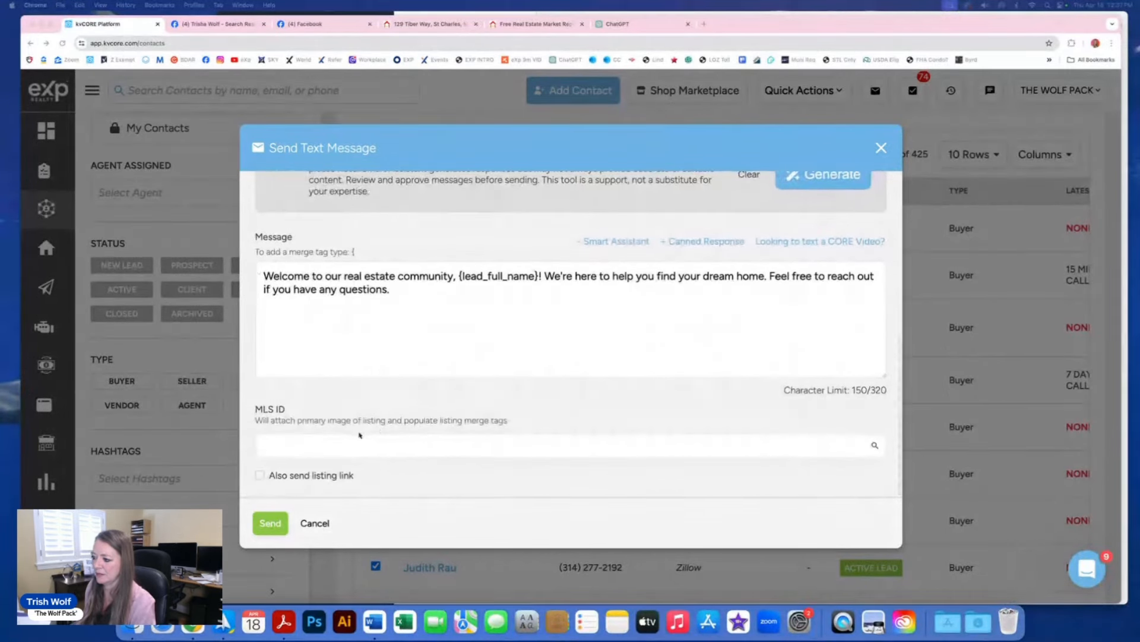
pyautogui.click(320, 446)
pyautogui.write('24006334')
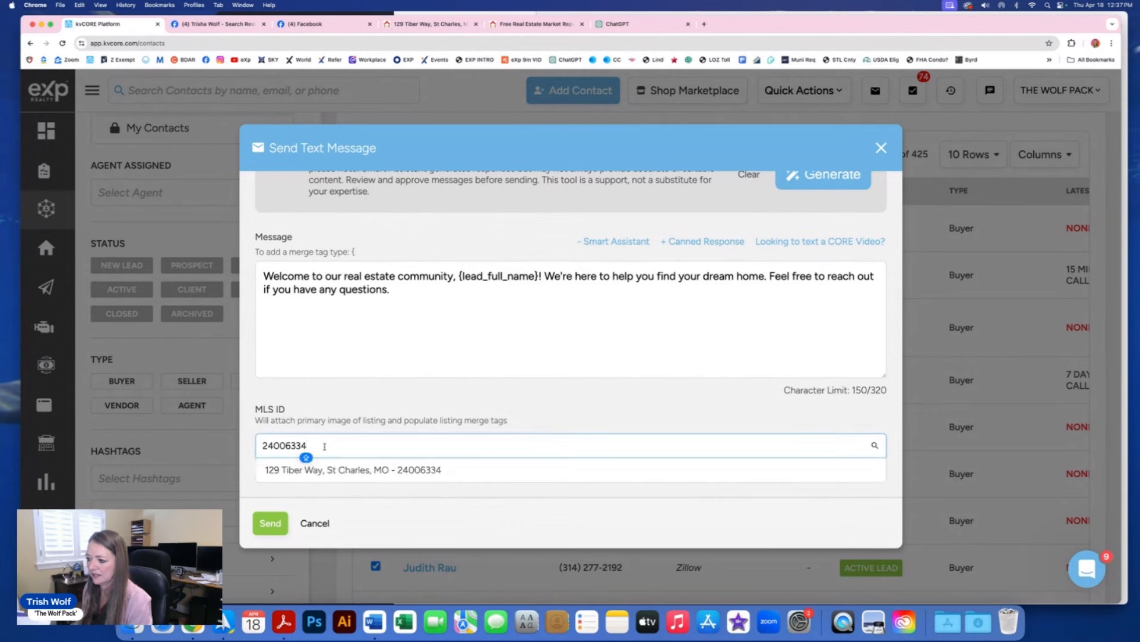
pyautogui.click(337, 469)
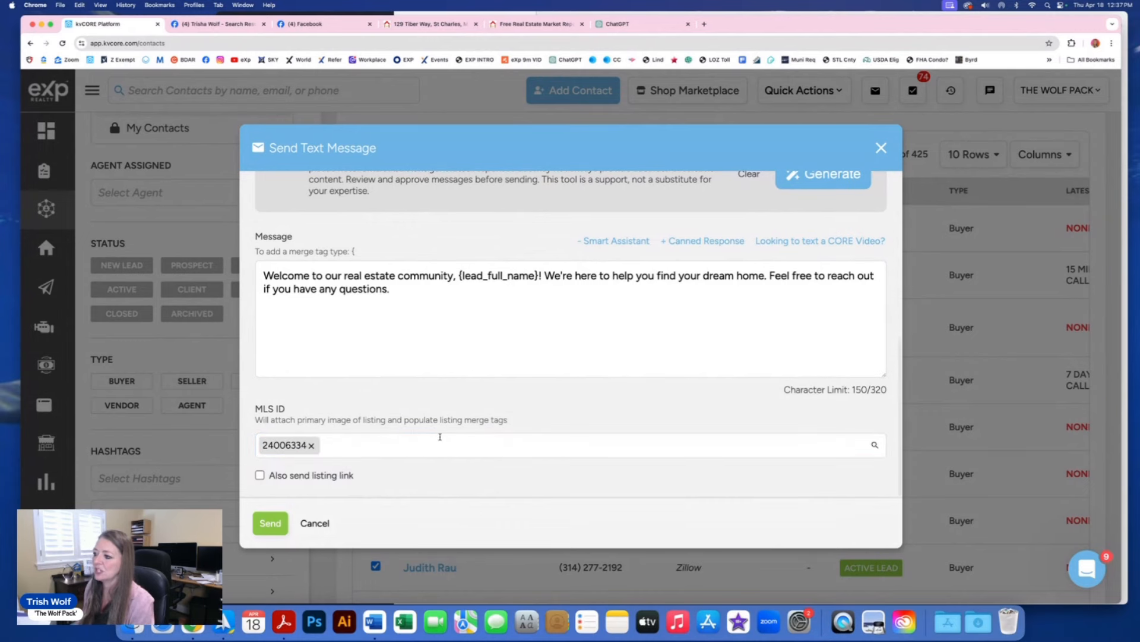
# Step: Generate the listing promotion text with address, beds, baths and price merge tags
pyautogui.scroll(2, 438, 439)
pyautogui.scroll(-2, 439, 437)
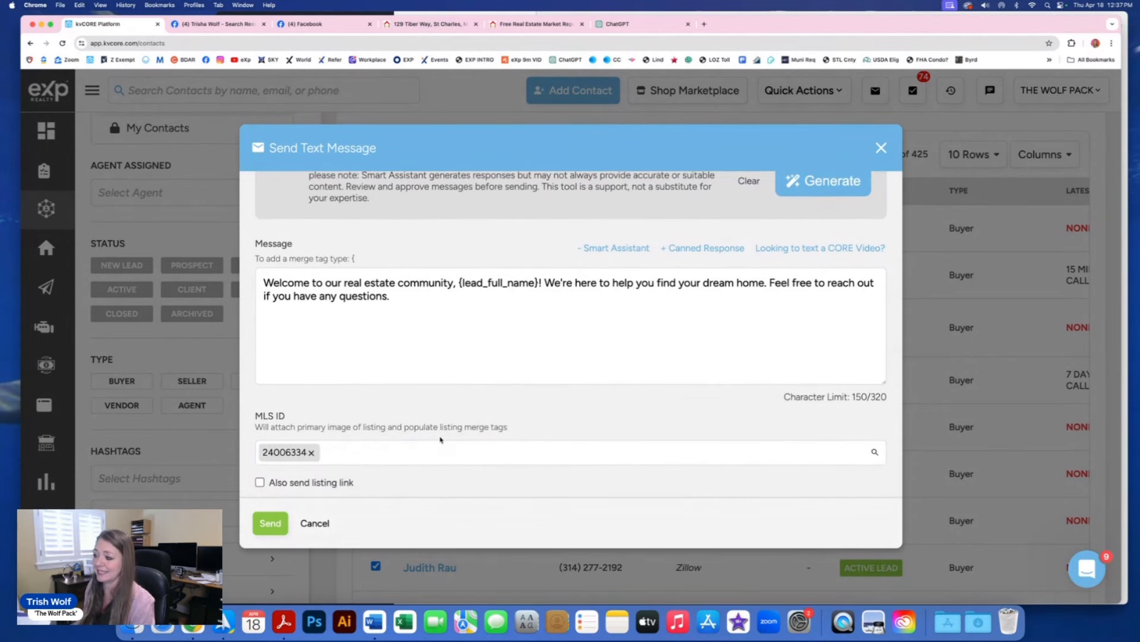
pyautogui.scroll(1, 441, 438)
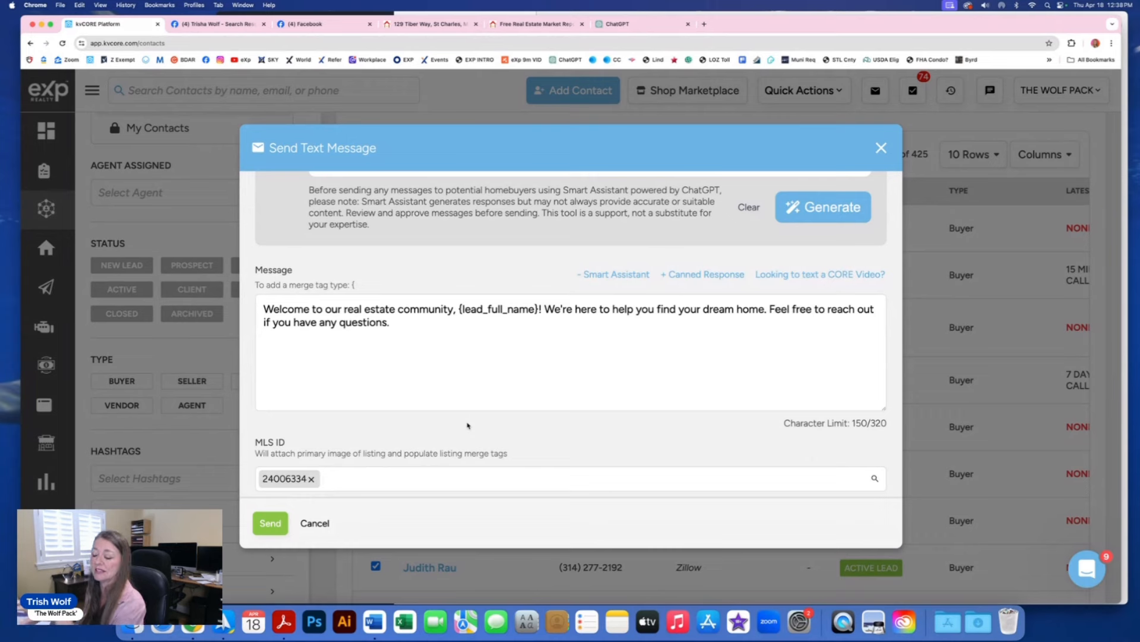
pyautogui.scroll(3, 467, 425)
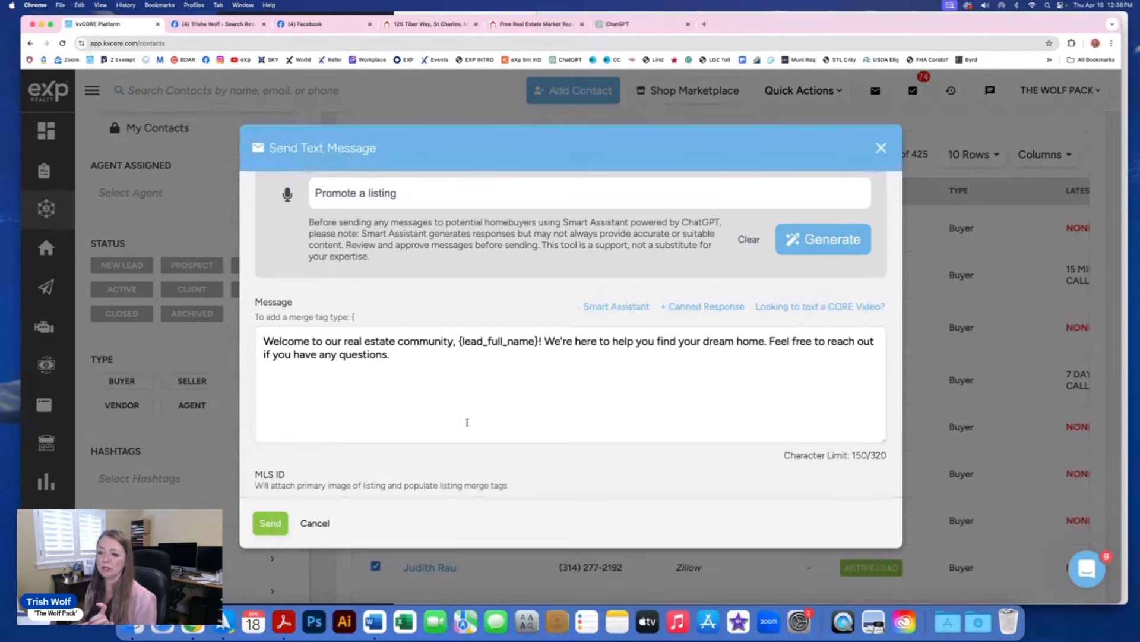
pyautogui.scroll(1, 467, 422)
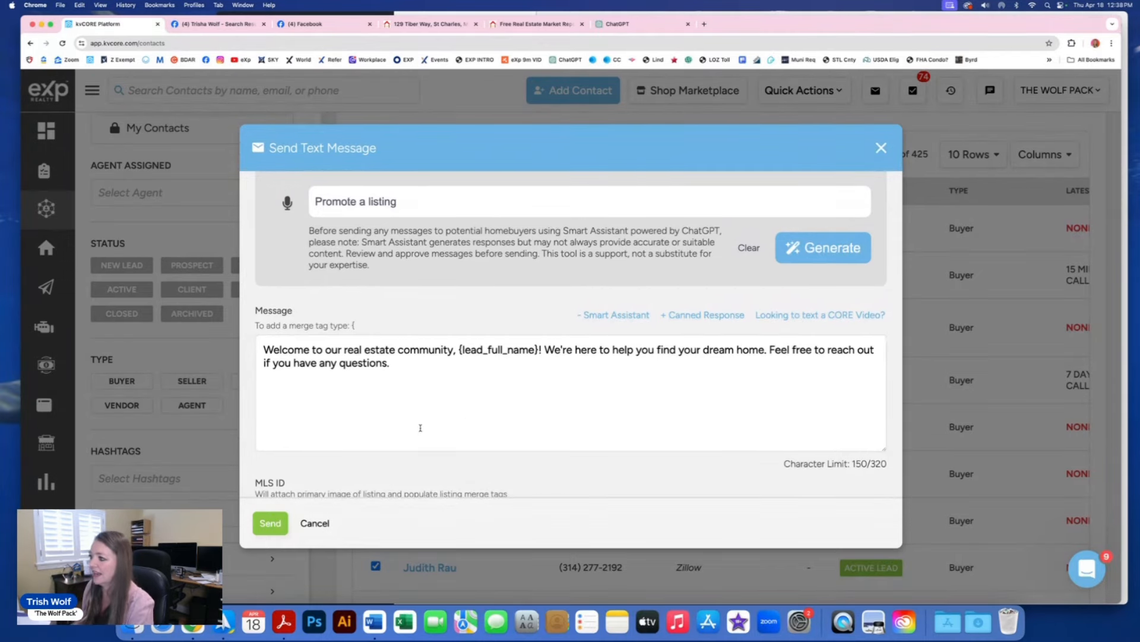
pyautogui.scroll(5, 420, 428)
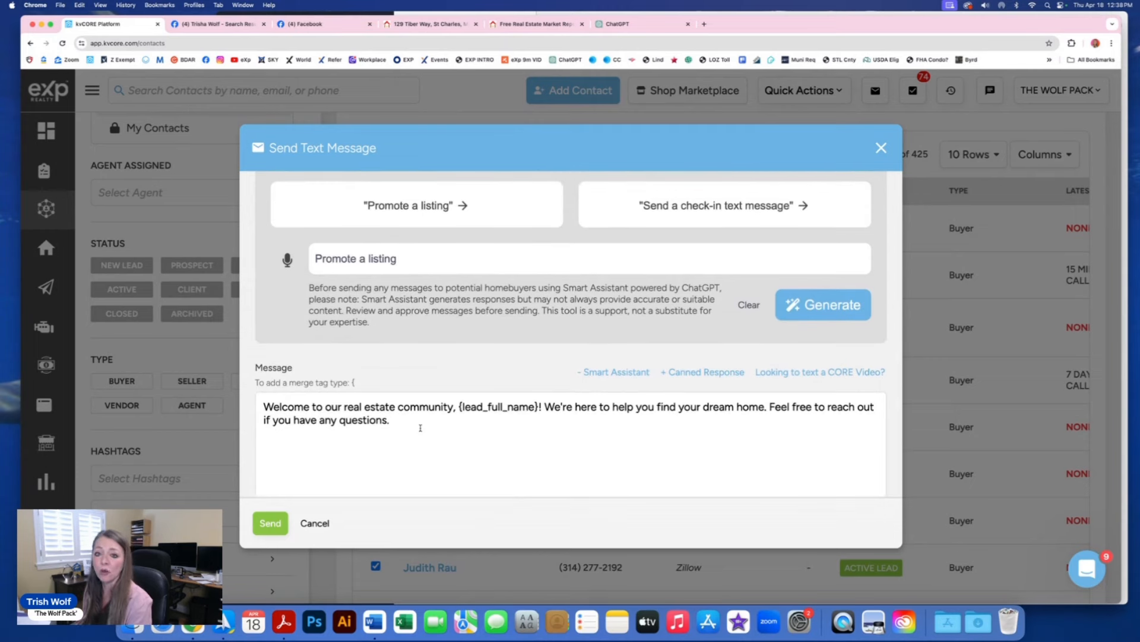
pyautogui.scroll(4, 643, 370)
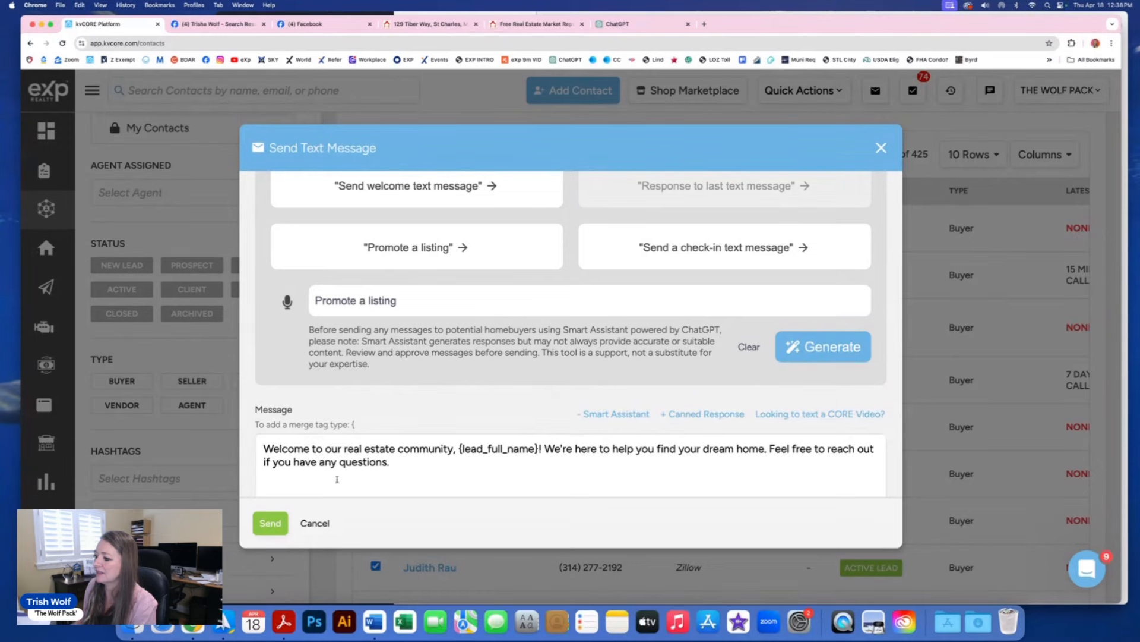
pyautogui.scroll(-3, 605, 447)
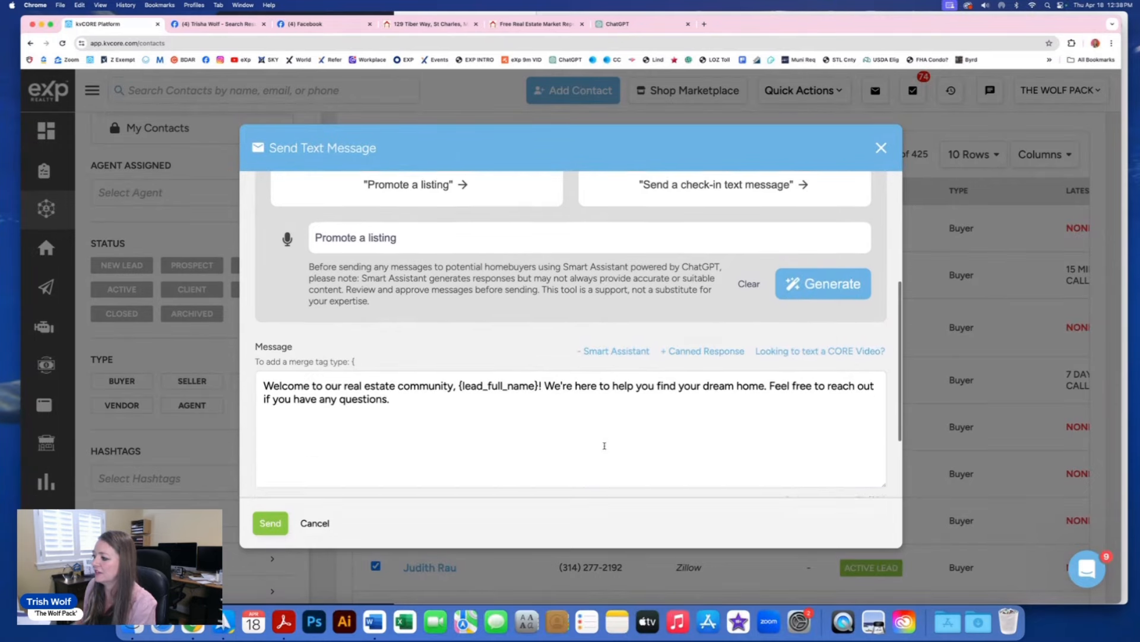
pyautogui.click(816, 277)
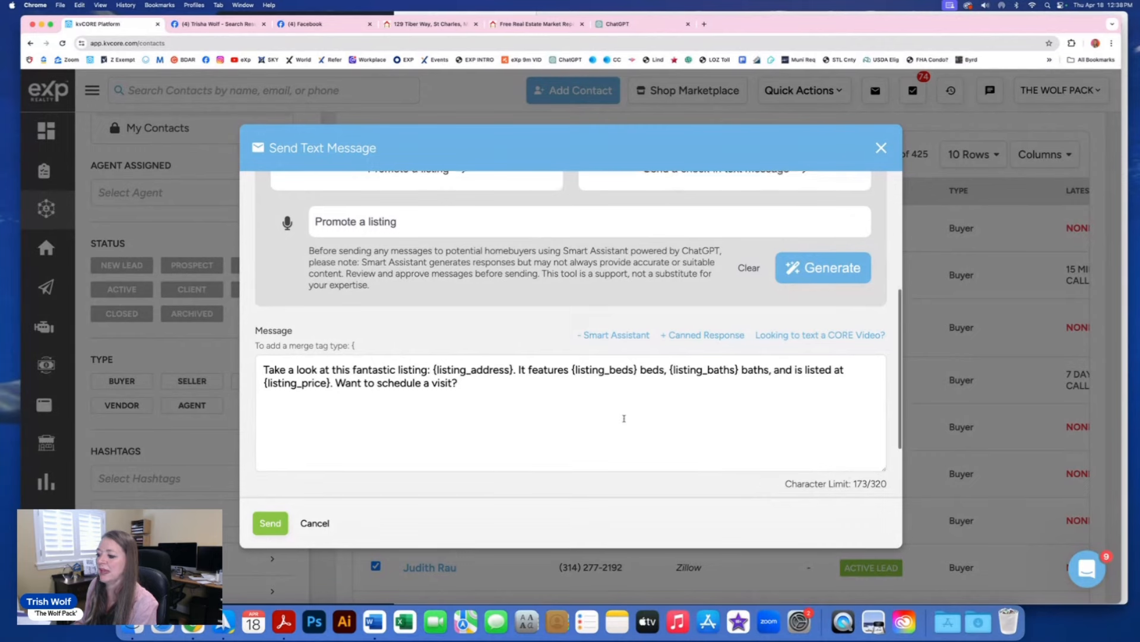
pyautogui.scroll(-2, 623, 418)
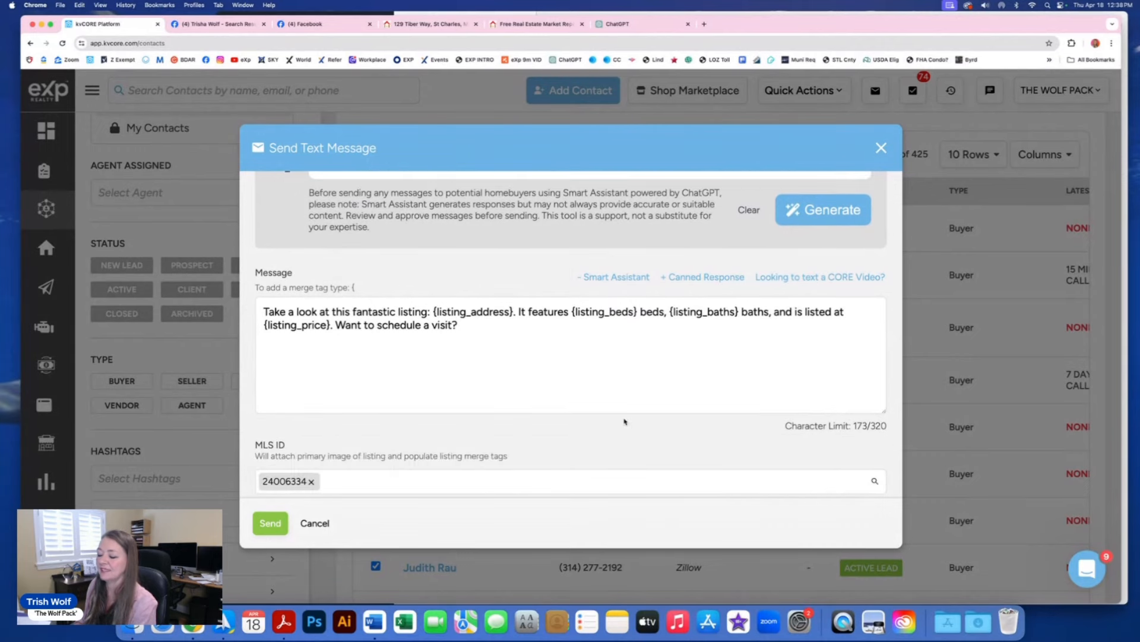
pyautogui.scroll(2, 624, 419)
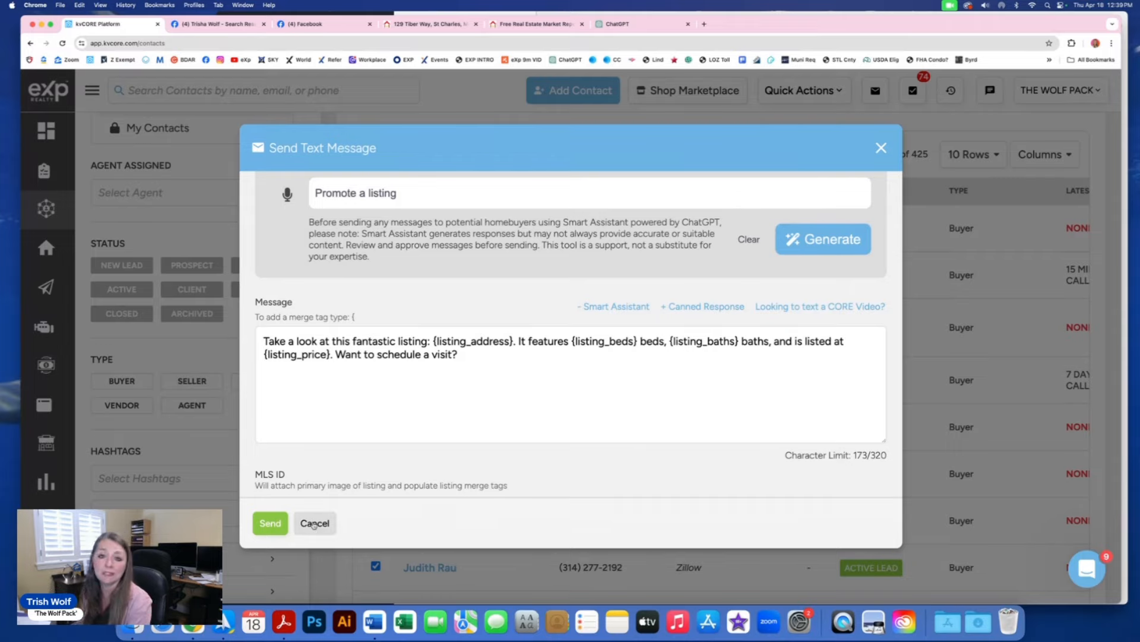
pyautogui.click(313, 524)
# Step: Discard the text message and open Compose Email for the 10 selected contacts
pyautogui.click(527, 359)
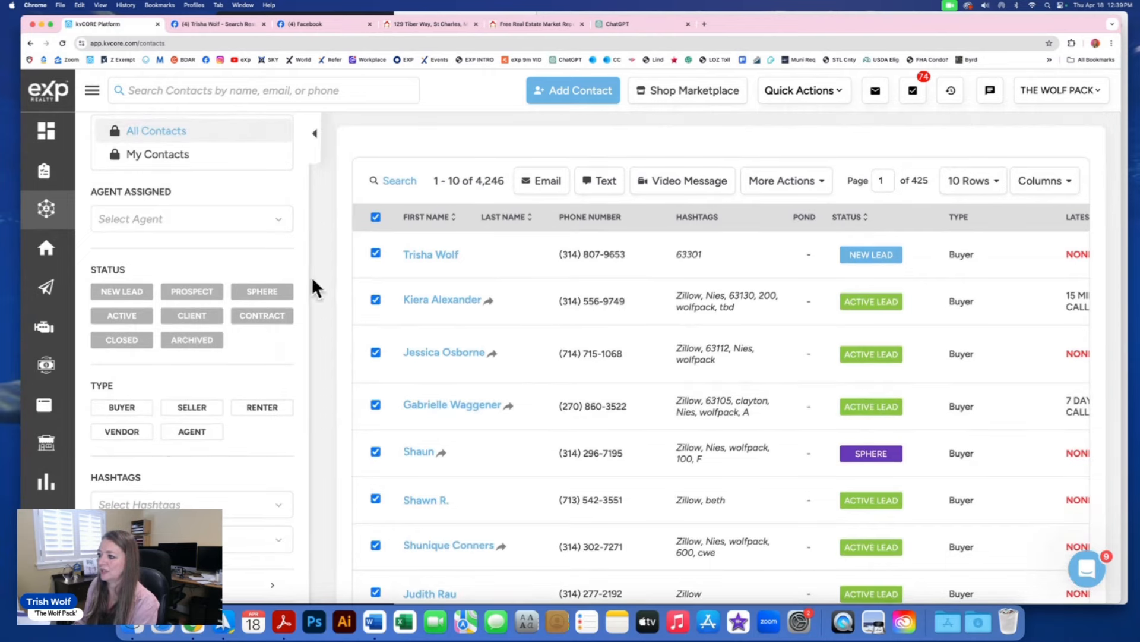
pyautogui.click(541, 182)
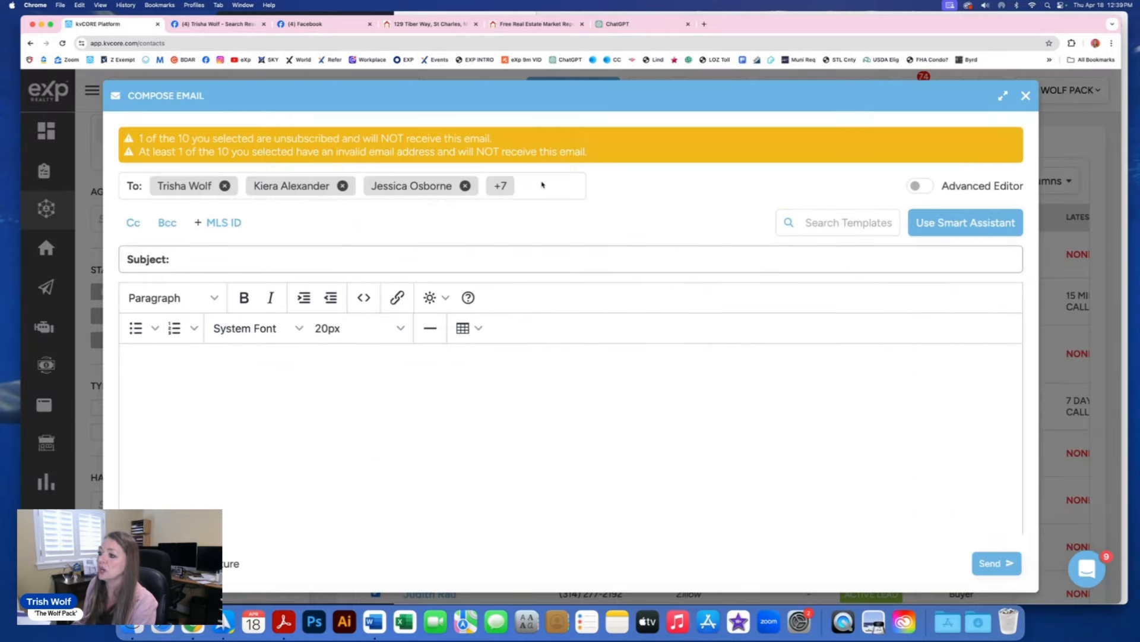
pyautogui.click(1026, 96)
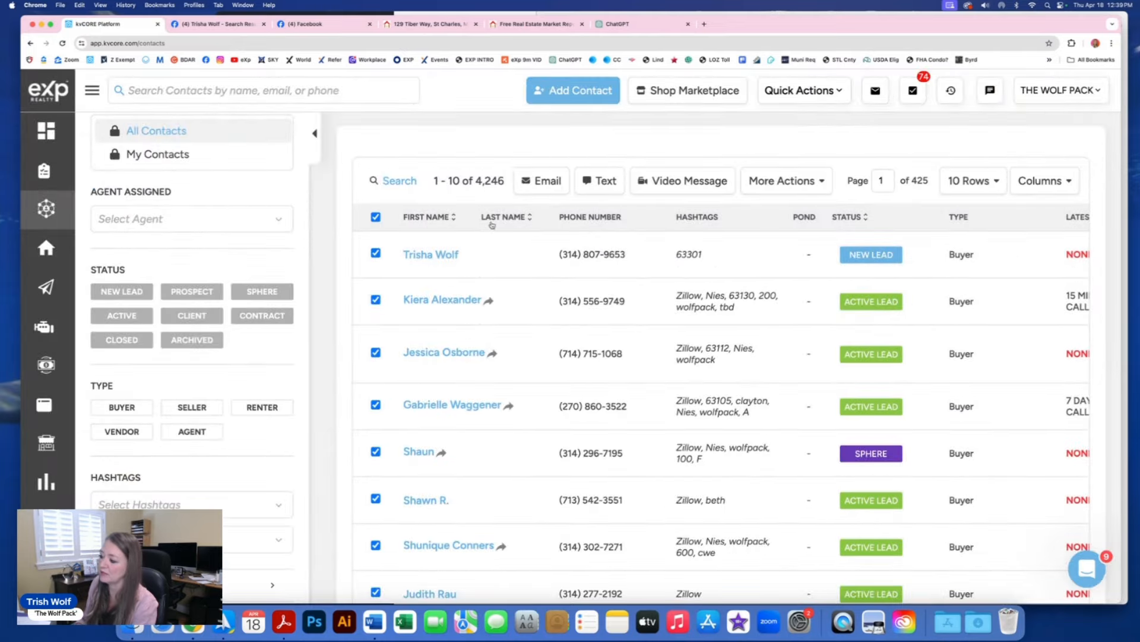
pyautogui.click(542, 182)
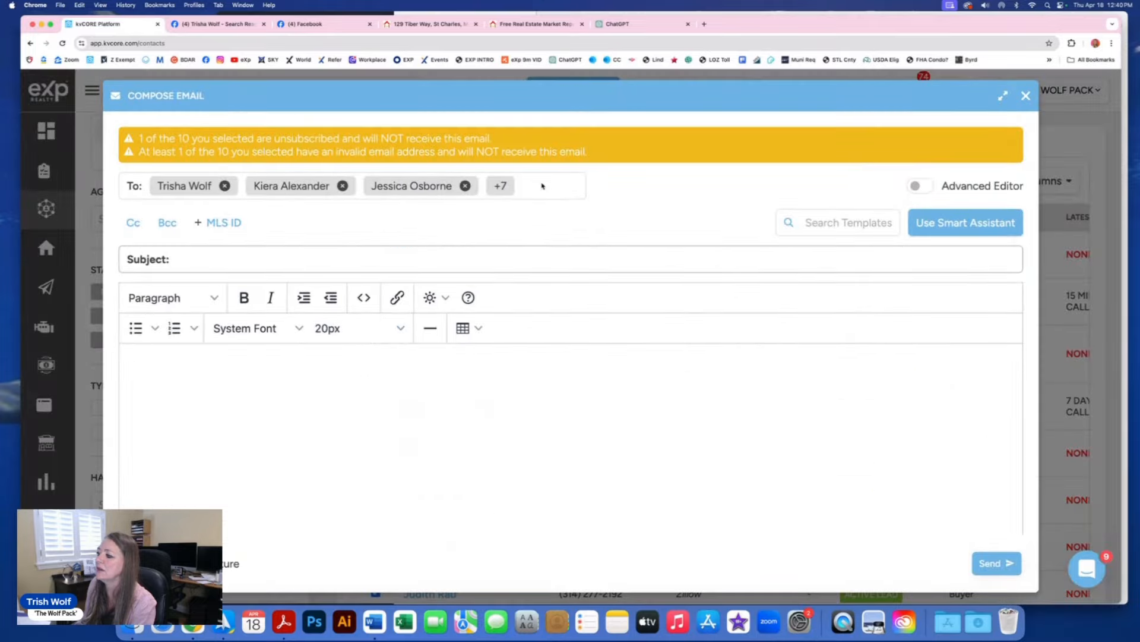
pyautogui.click(203, 259)
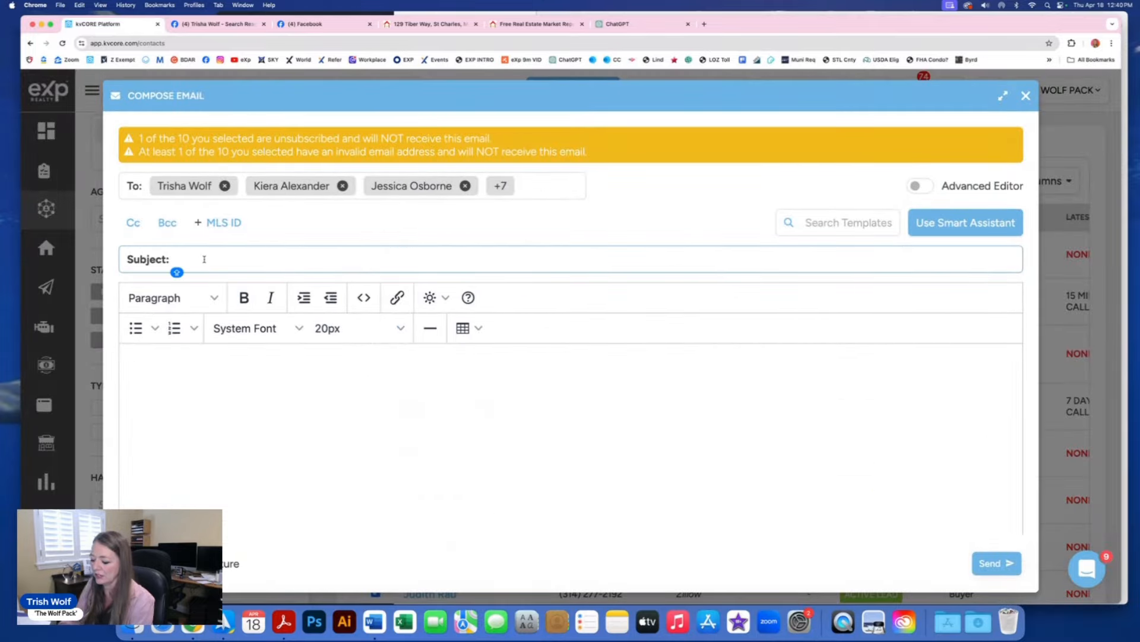
# Step: Enter placeholder subject KHFEJHFE and body FJEFJEUF, then toggle on the Advanced Editor
pyautogui.write('KHFEJHFE')
pyautogui.click(180, 368)
pyautogui.write('FJEFJEUF')
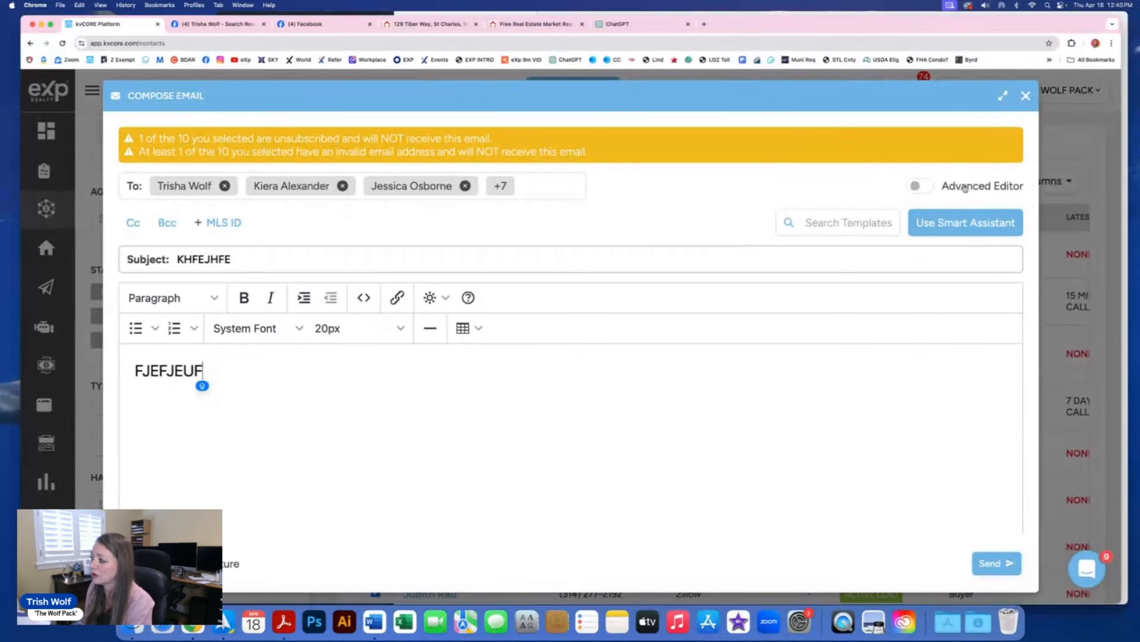
pyautogui.click(915, 187)
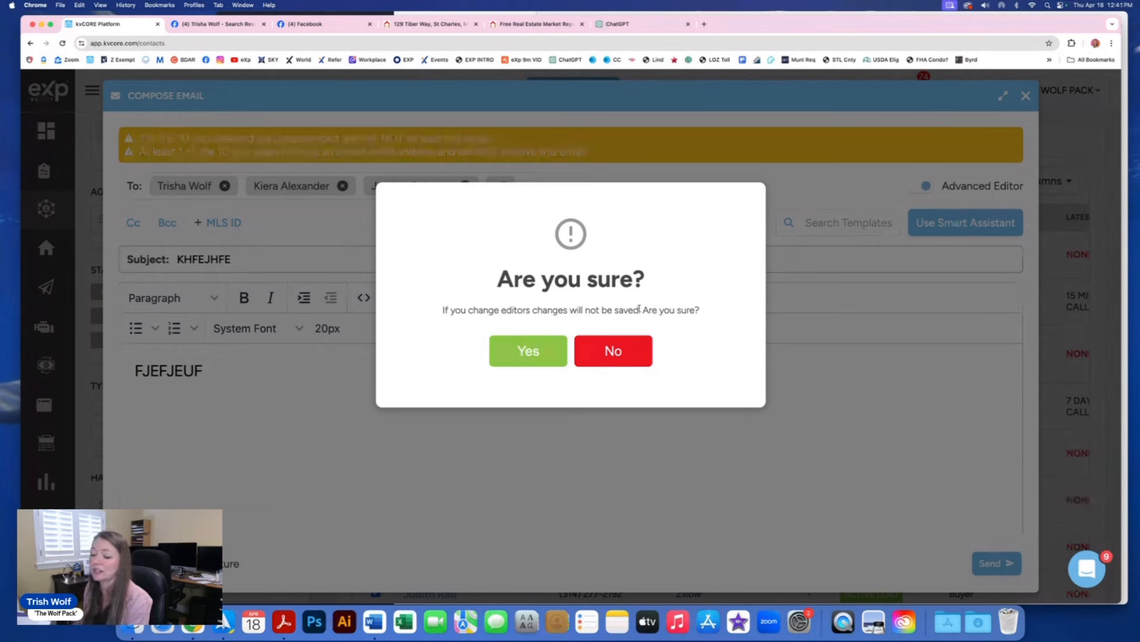
# Step: Accept losing the current body to switch to the drag-and-drop editor, and show the row layouts
pyautogui.click(520, 351)
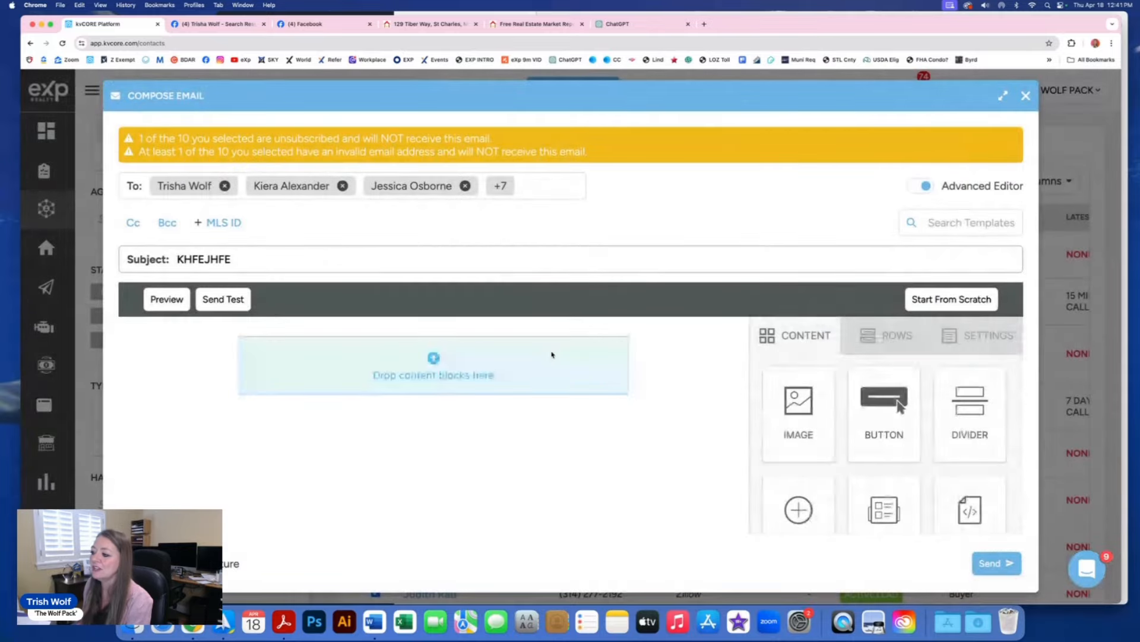
pyautogui.scroll(-2, 552, 355)
pyautogui.scroll(-1, 552, 355)
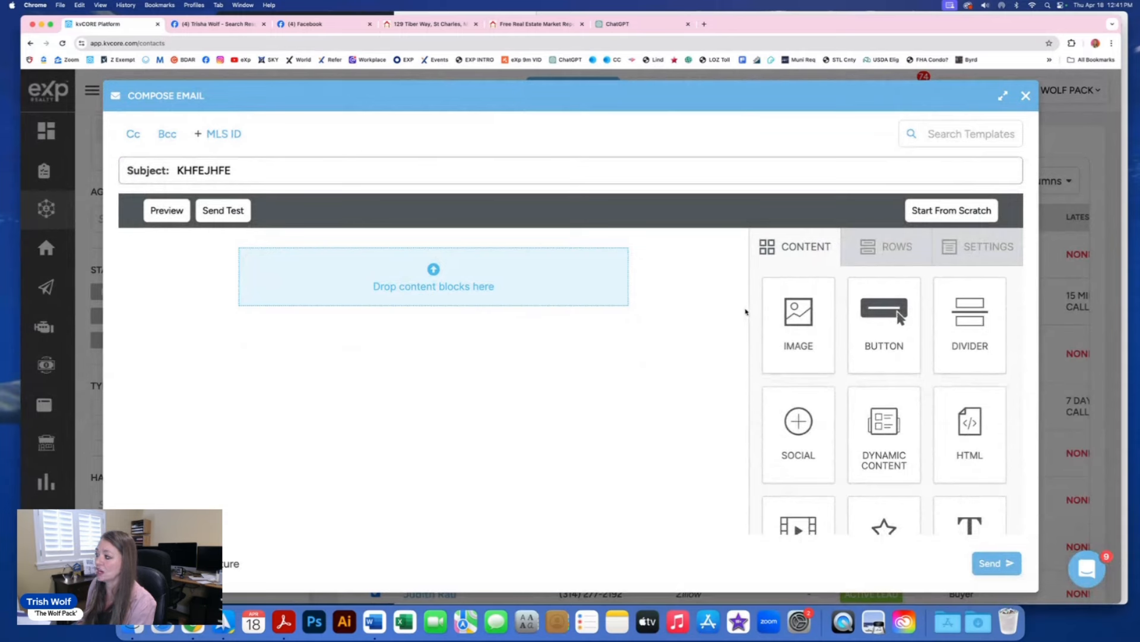
pyautogui.click(888, 248)
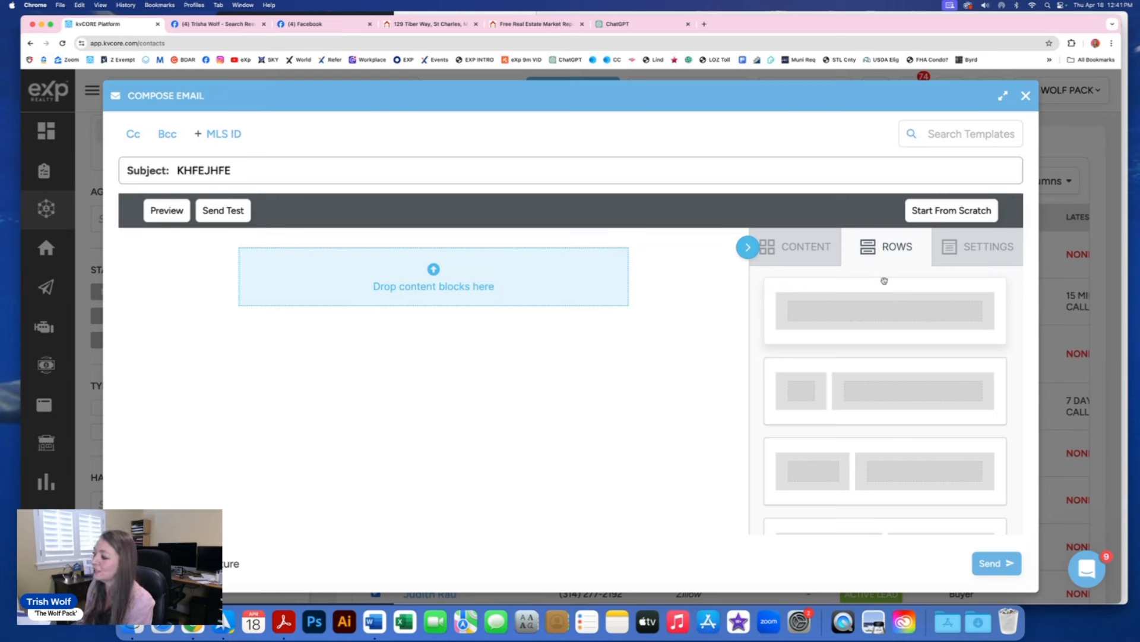
# Step: Add a full-width single-column row and a two-column row to the email canvas
pyautogui.moveTo(870, 319); pyautogui.dragTo(347, 308)
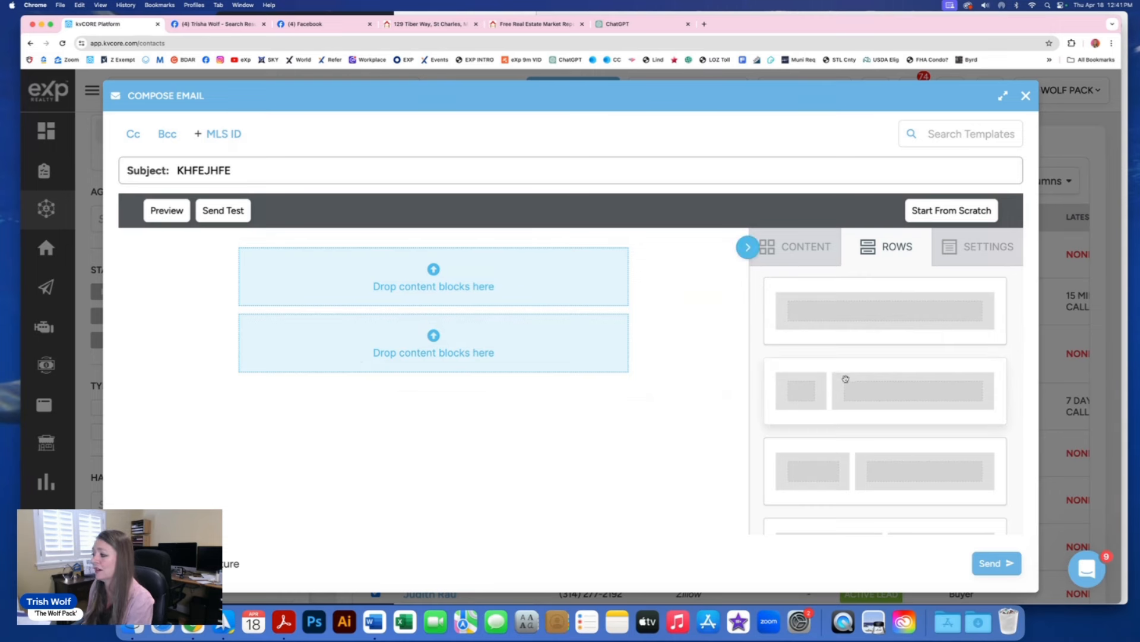
pyautogui.moveTo(863, 387); pyautogui.dragTo(321, 386)
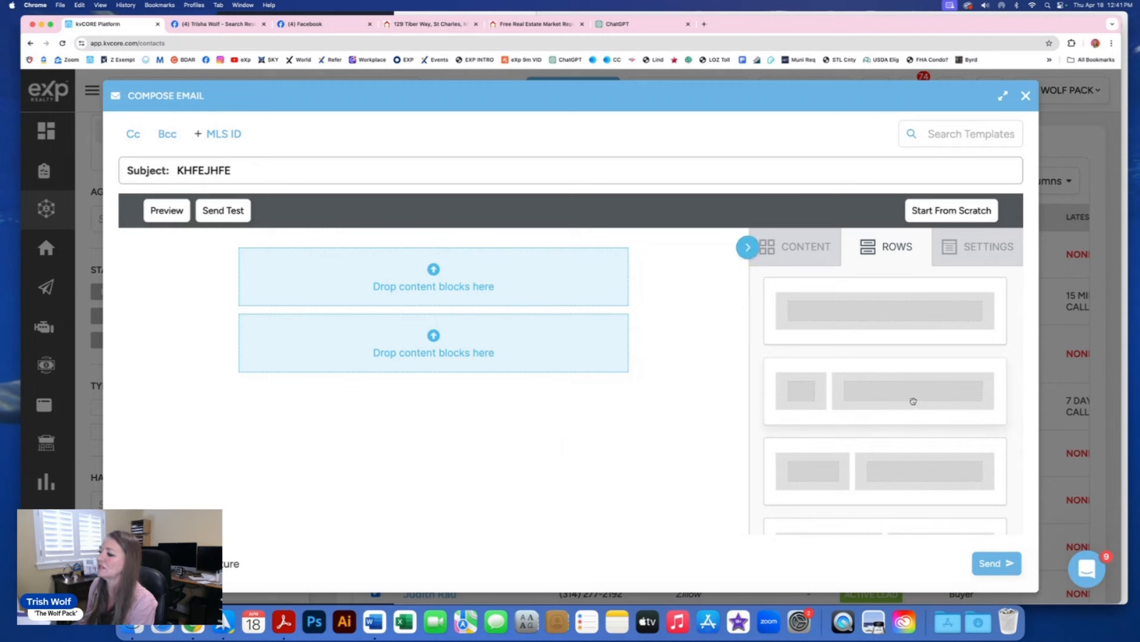
pyautogui.moveTo(911, 400); pyautogui.dragTo(436, 278)
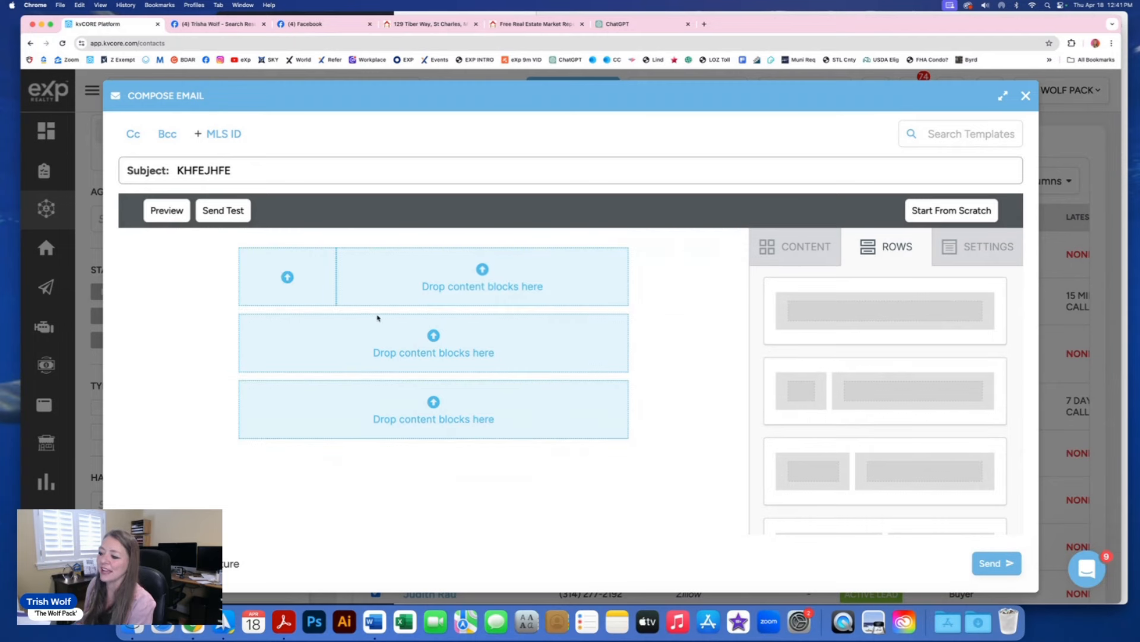
# Step: Place an image placeholder in the two-column row's narrow left column
pyautogui.click(798, 252)
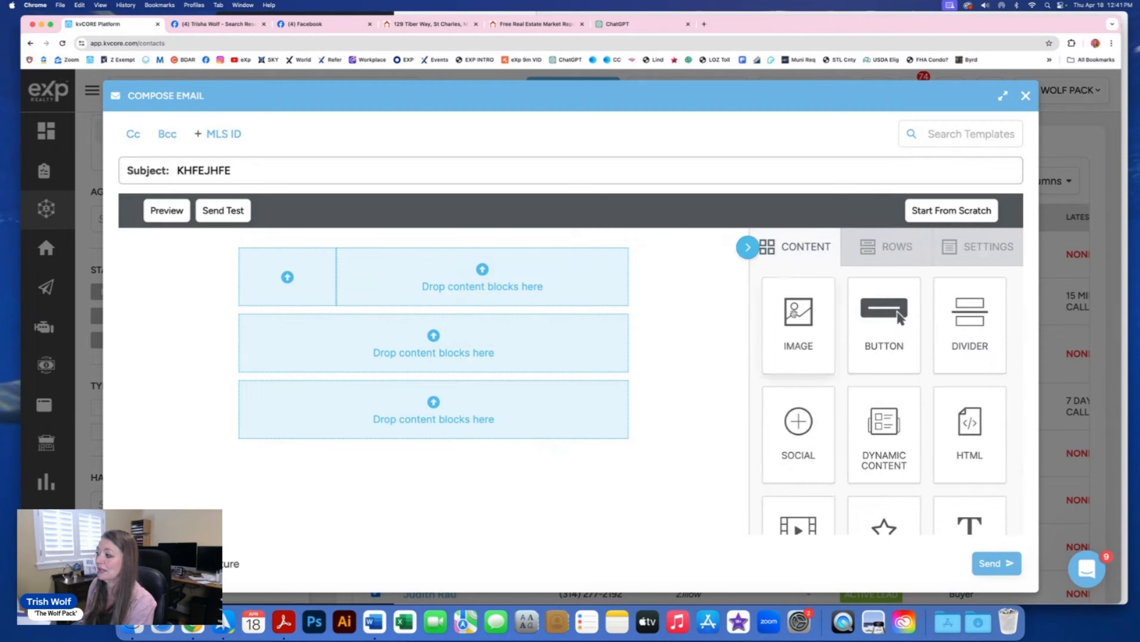
pyautogui.moveTo(795, 313); pyautogui.dragTo(900, 317)
pyautogui.moveTo(855, 356); pyautogui.dragTo(282, 271)
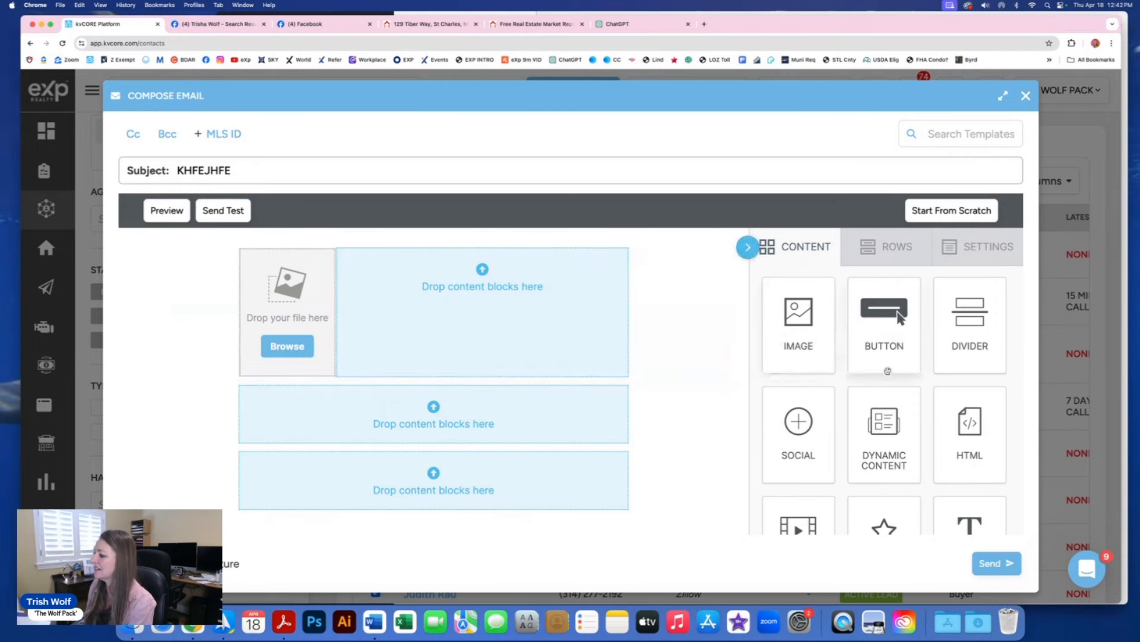
pyautogui.scroll(-5, 885, 374)
pyautogui.scroll(2, 885, 386)
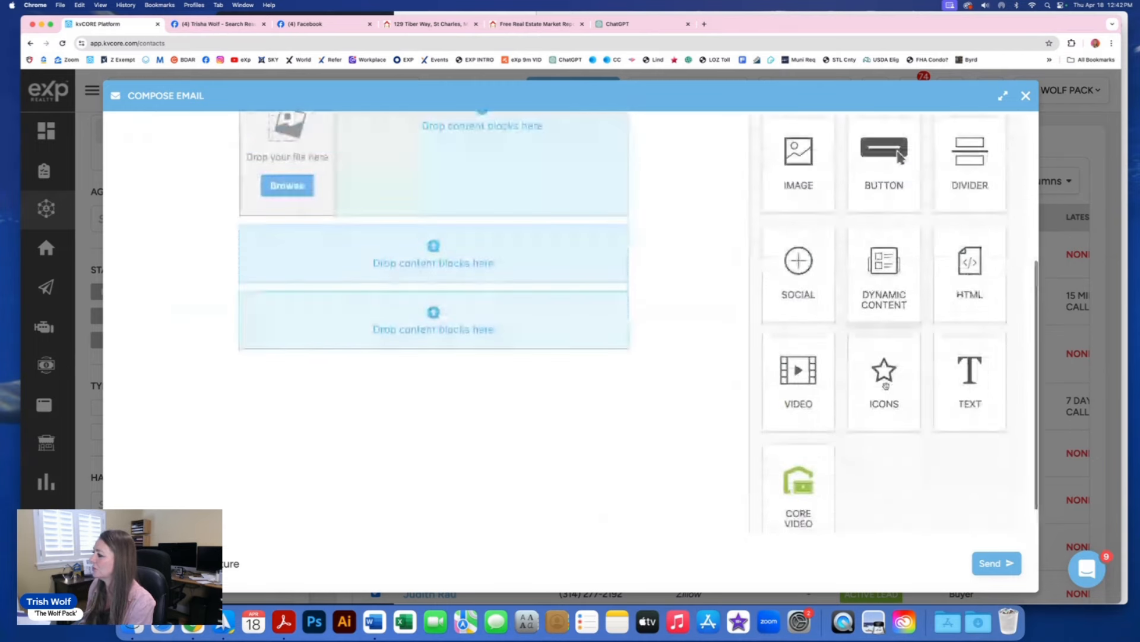
pyautogui.scroll(3, 886, 386)
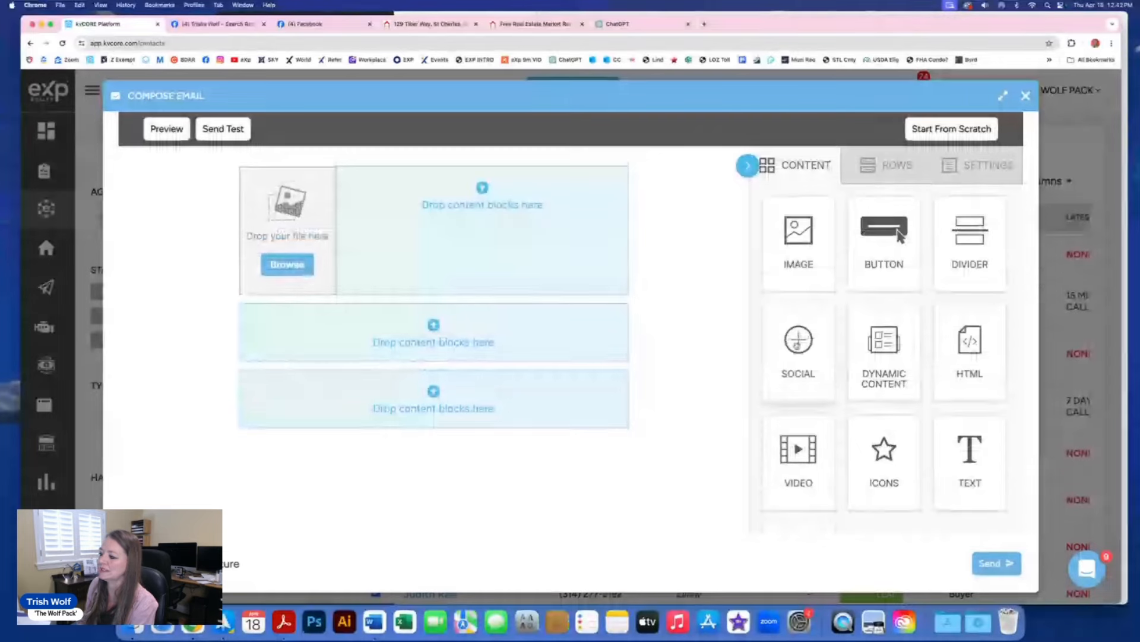
# Step: Drop a social icons block (Facebook, X, Instagram, LinkedIn) below the empty row, checking a reference email in Spark
pyautogui.moveTo(798, 339); pyautogui.dragTo(478, 385)
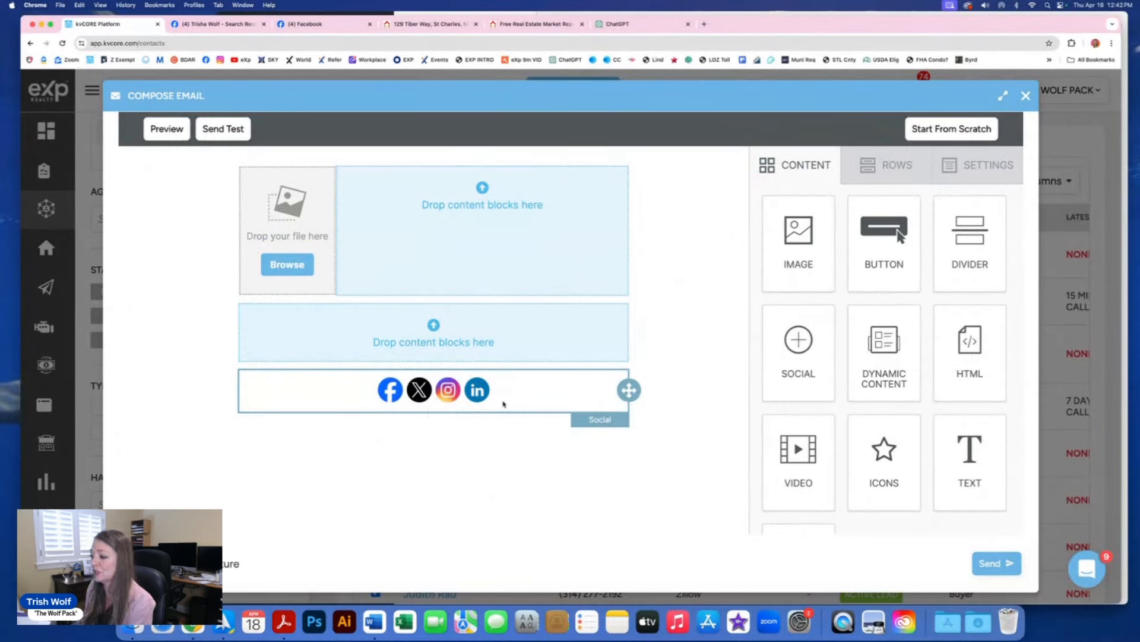
pyautogui.click(223, 621)
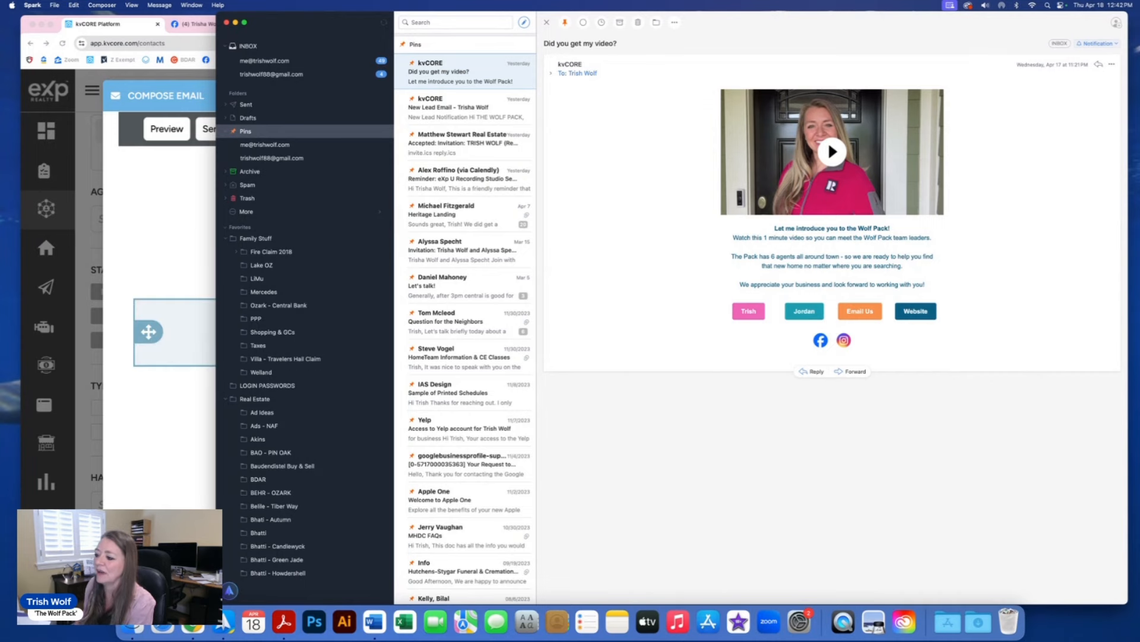
pyautogui.click(201, 510)
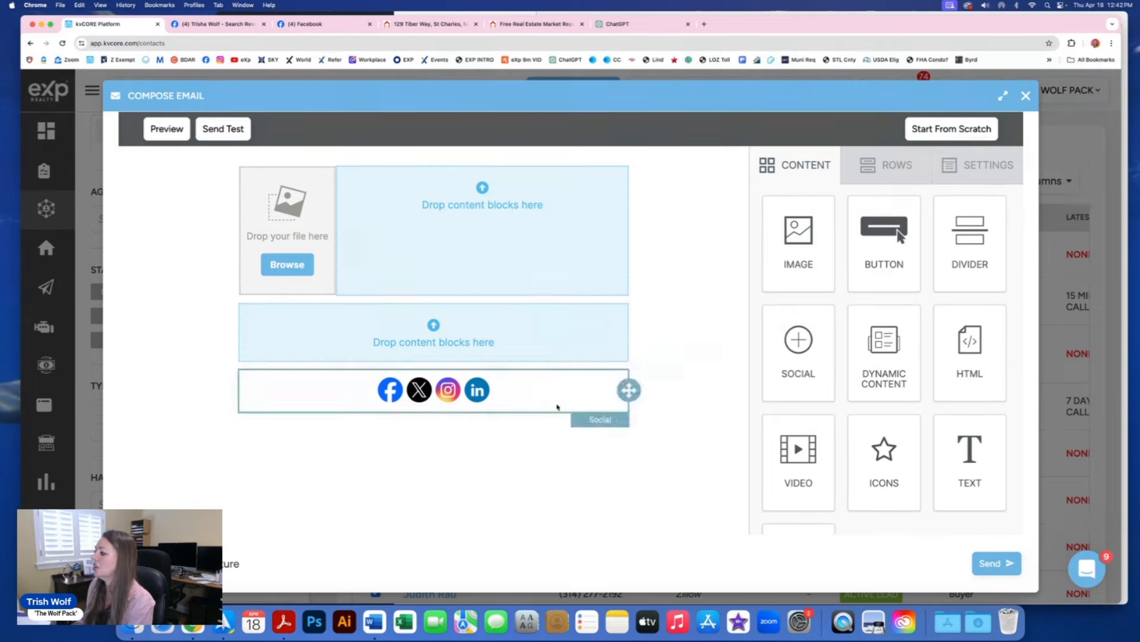
# Step: Add a text block reading 'SKFJESJFEKJRJEJE' to the email
pyautogui.moveTo(963, 451); pyautogui.dragTo(468, 326)
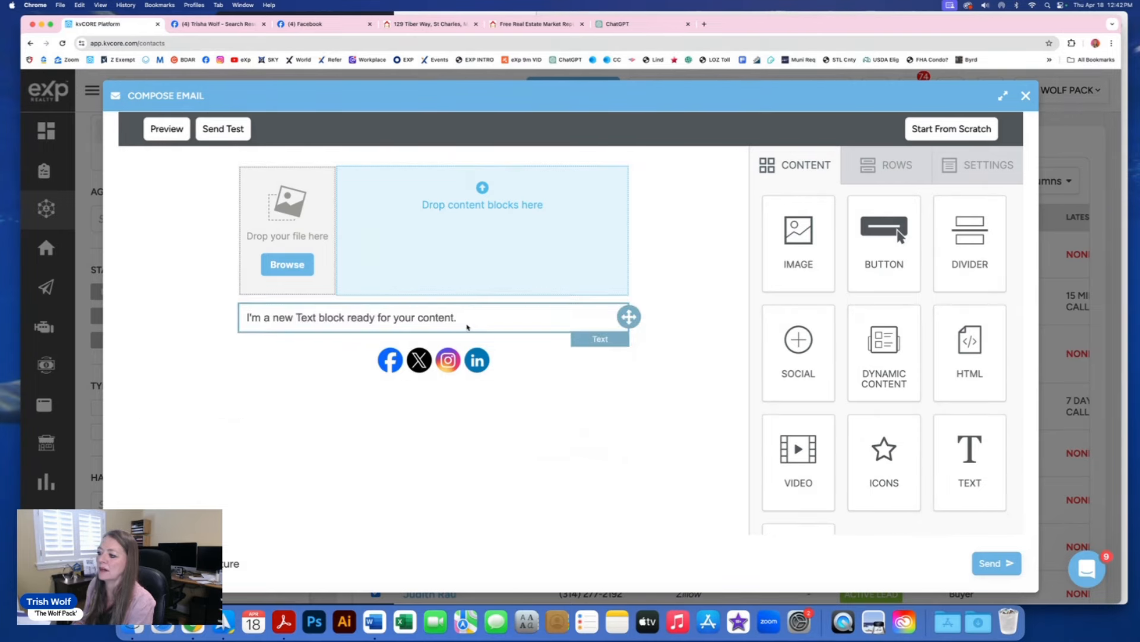
pyautogui.click(357, 317)
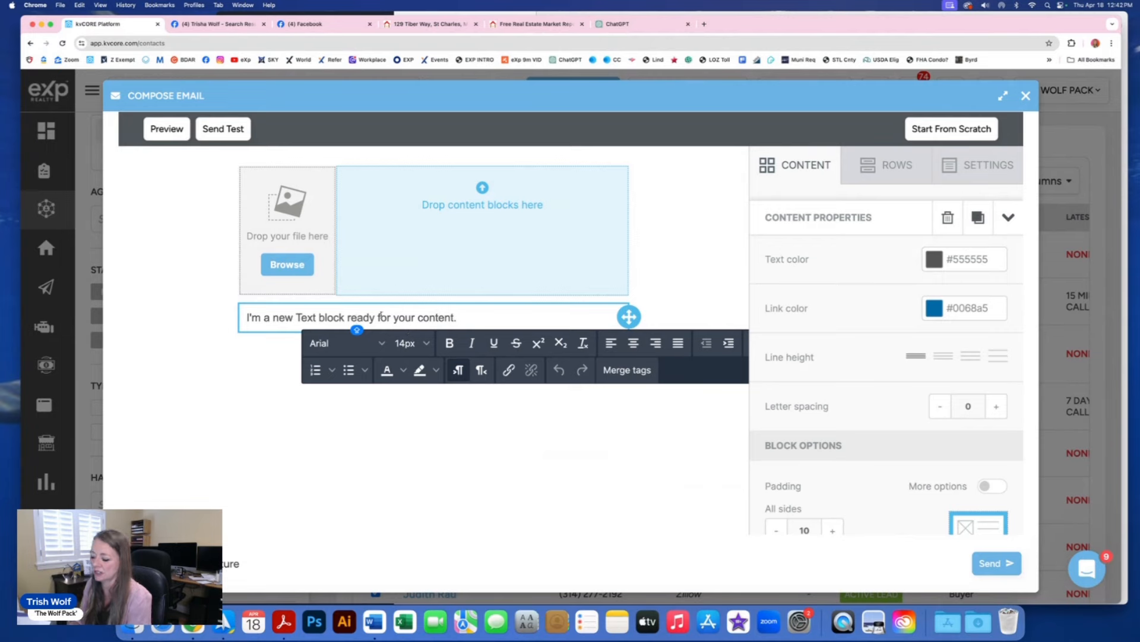
pyautogui.write('SKFJESJFEKJRJEJE')
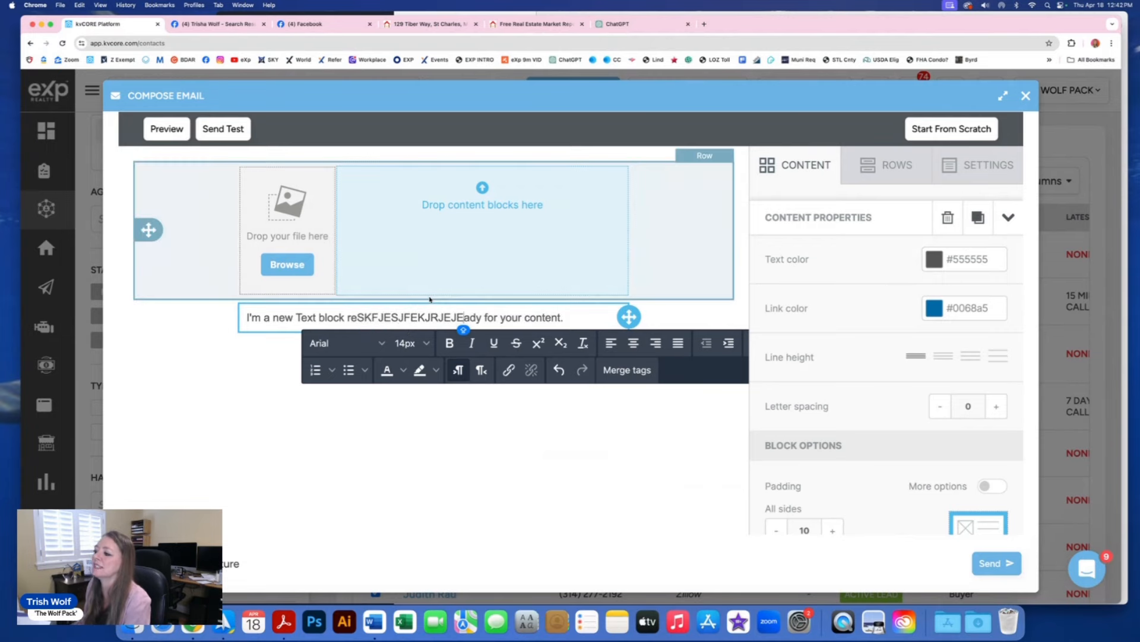
pyautogui.click(495, 220)
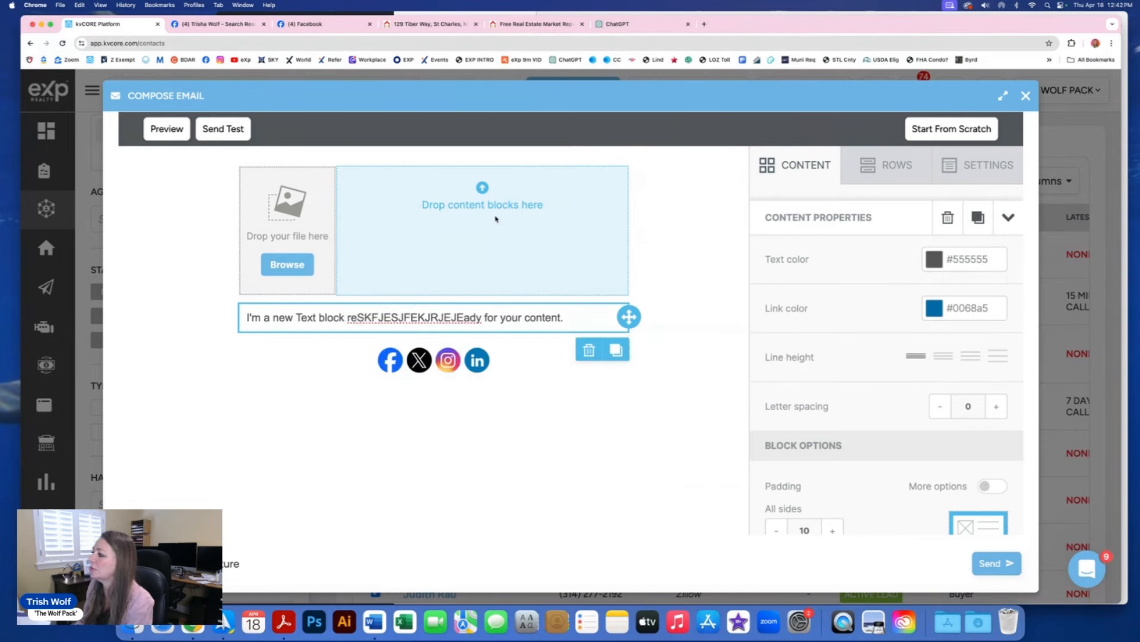
# Step: Put a second image in the right column, then close the email without saving
pyautogui.scroll(3, 863, 261)
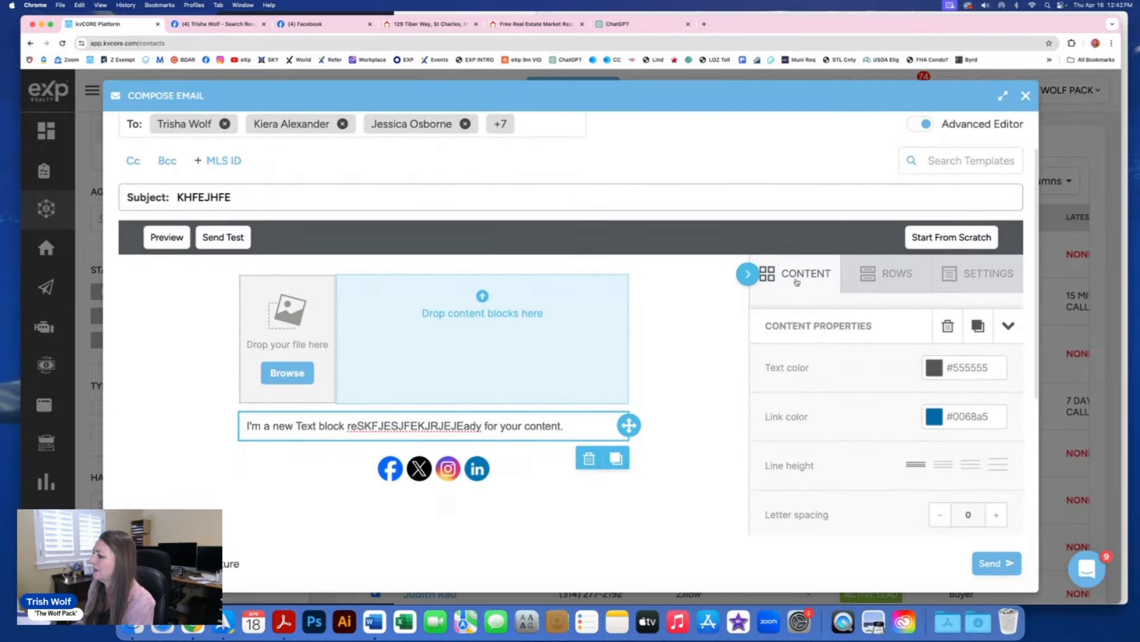
pyautogui.click(801, 287)
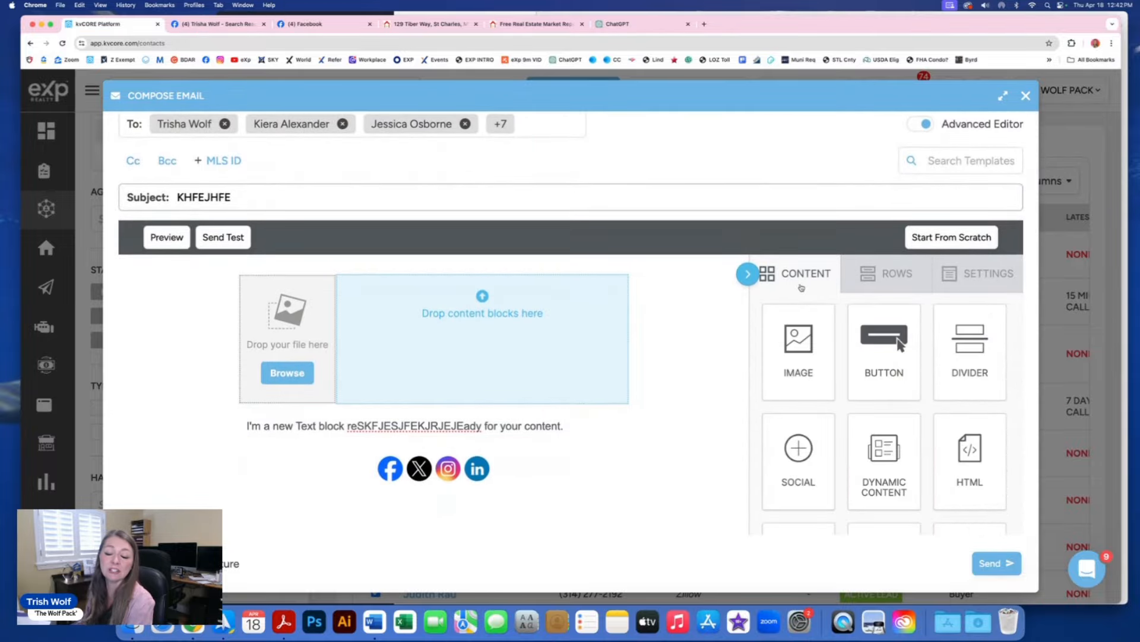
pyautogui.moveTo(803, 352); pyautogui.dragTo(473, 328)
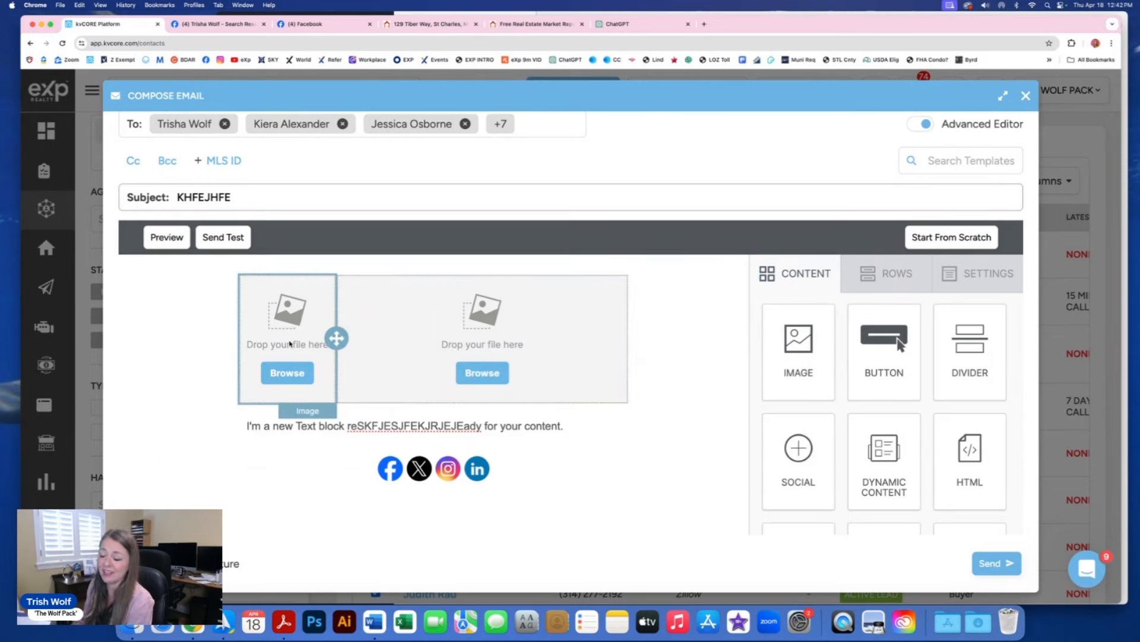
pyautogui.scroll(-3, 520, 367)
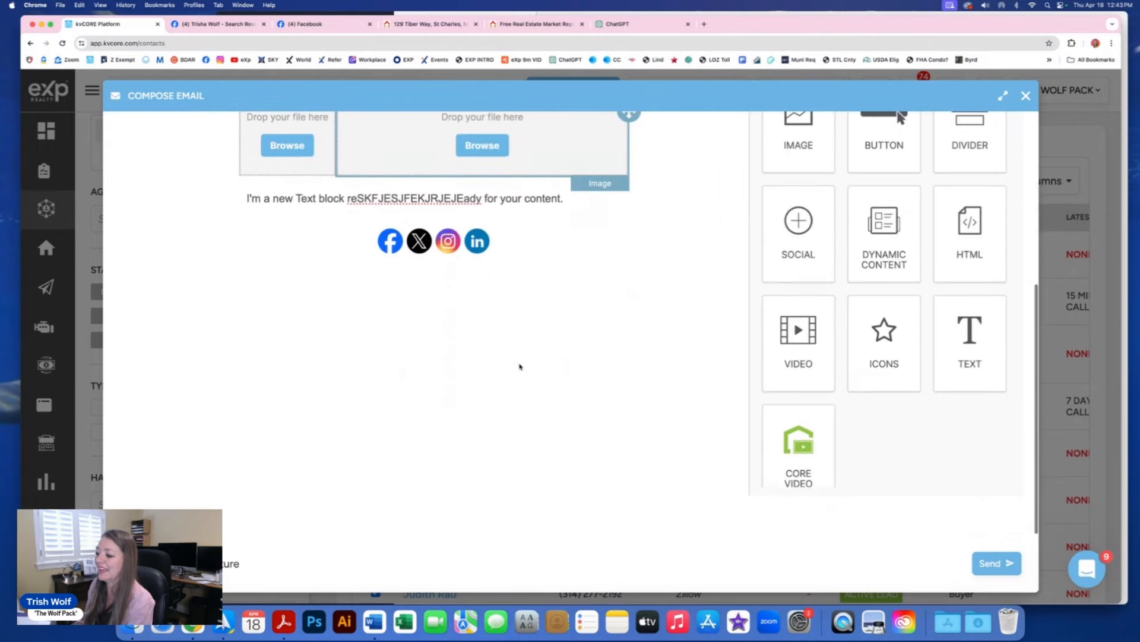
pyautogui.scroll(4, 520, 367)
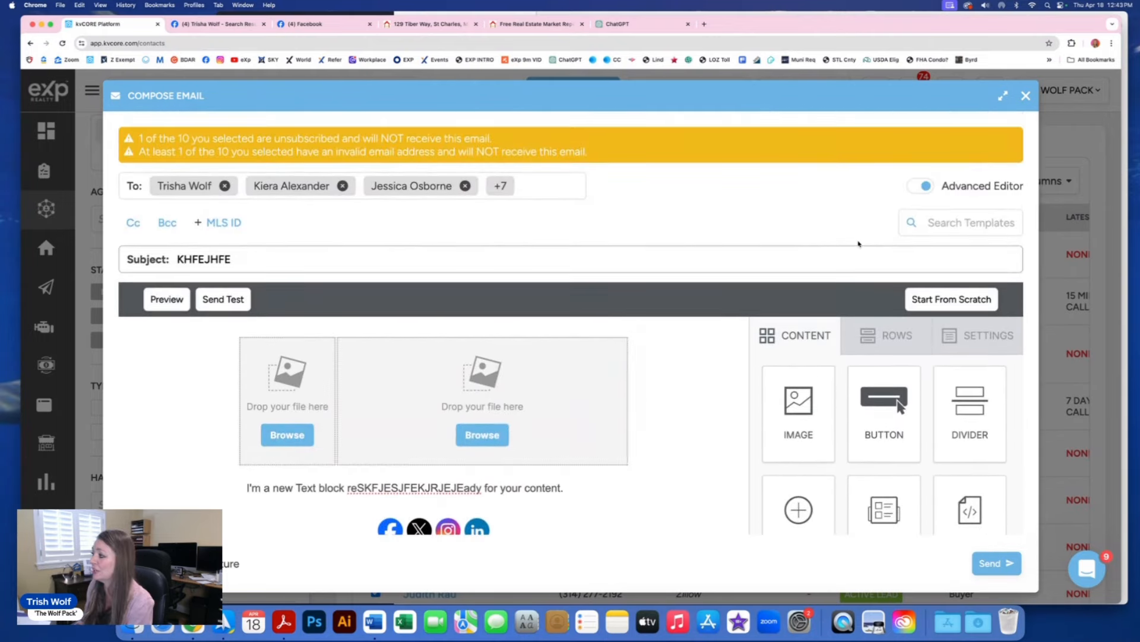
pyautogui.click(1025, 97)
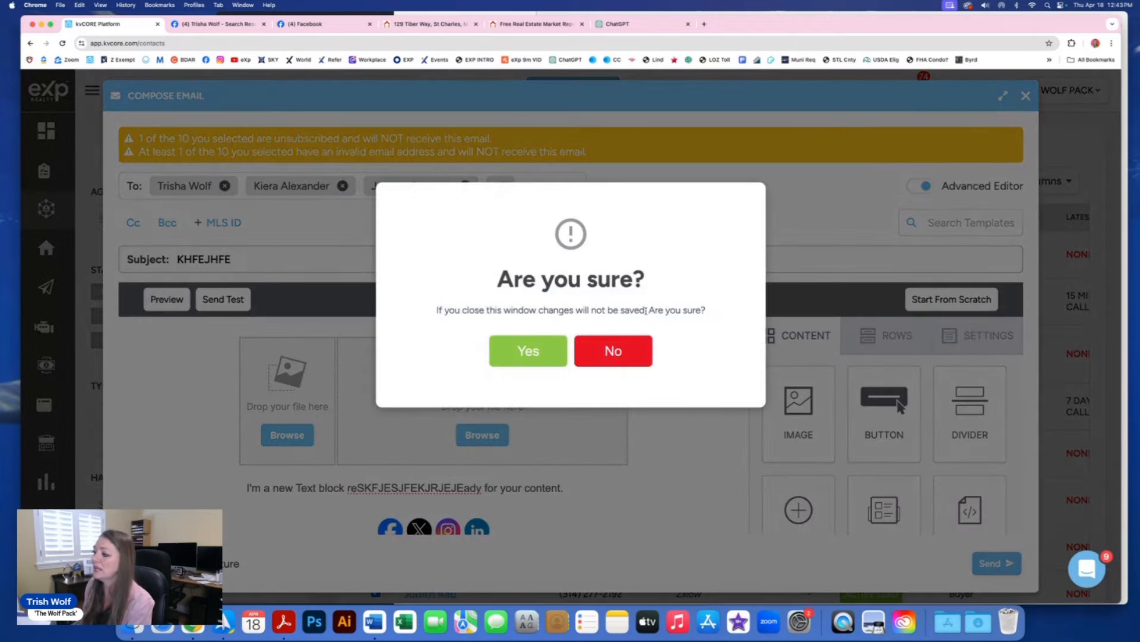
pyautogui.click(517, 356)
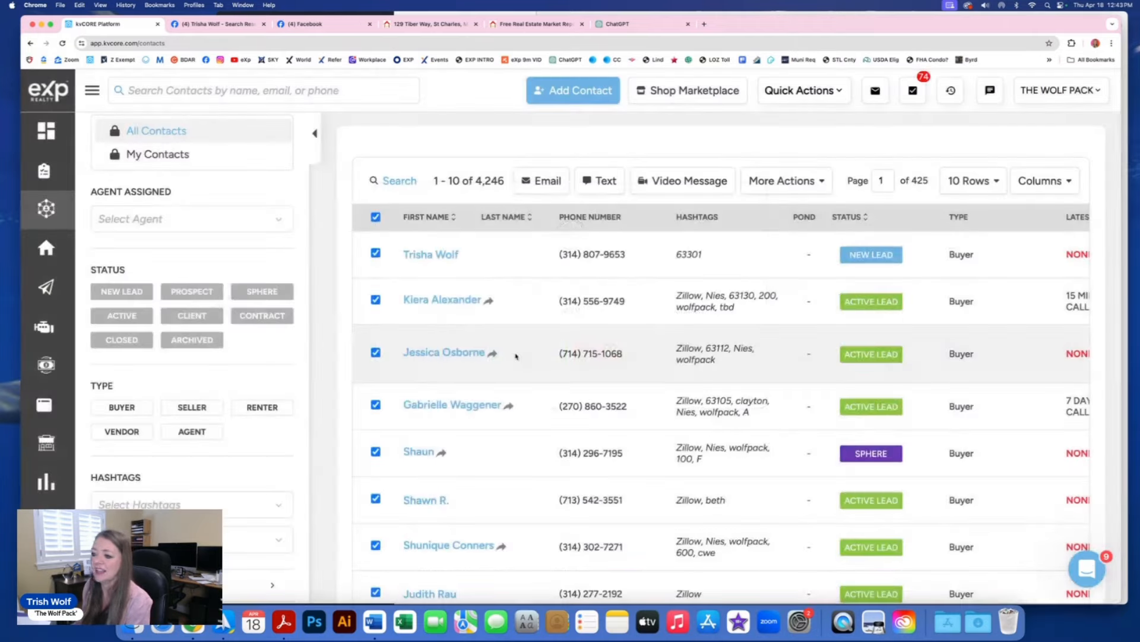